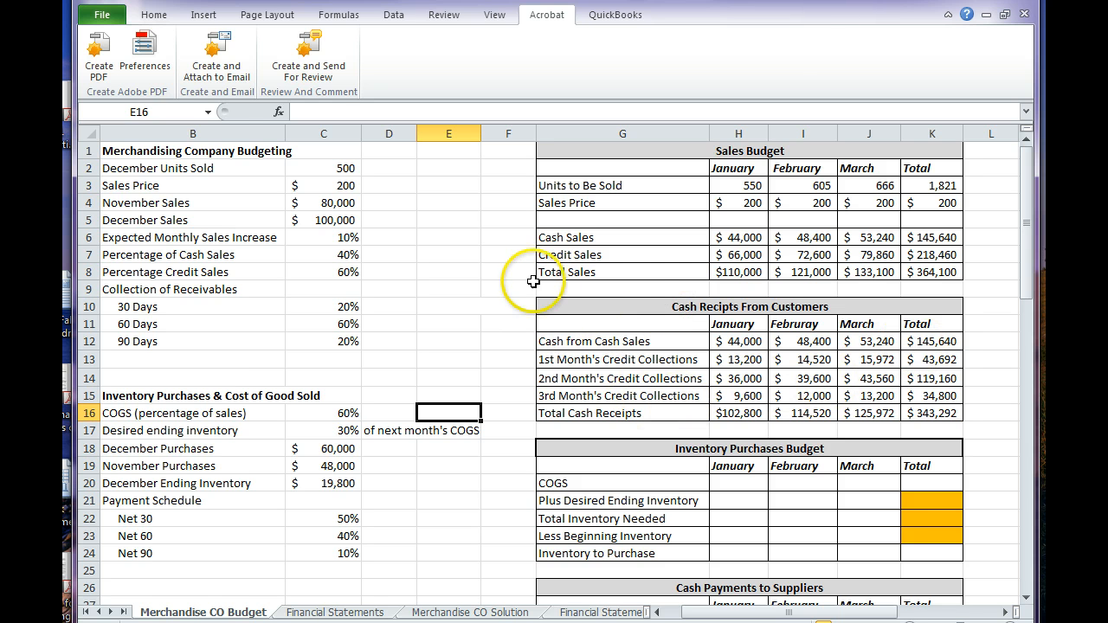
Step: Review the customer cash receipts table and the COGS percentage under the Inventory Purchases & Cost of Good Sold assumptions
{"action": "left_click", "coordinate": [691, 309]}
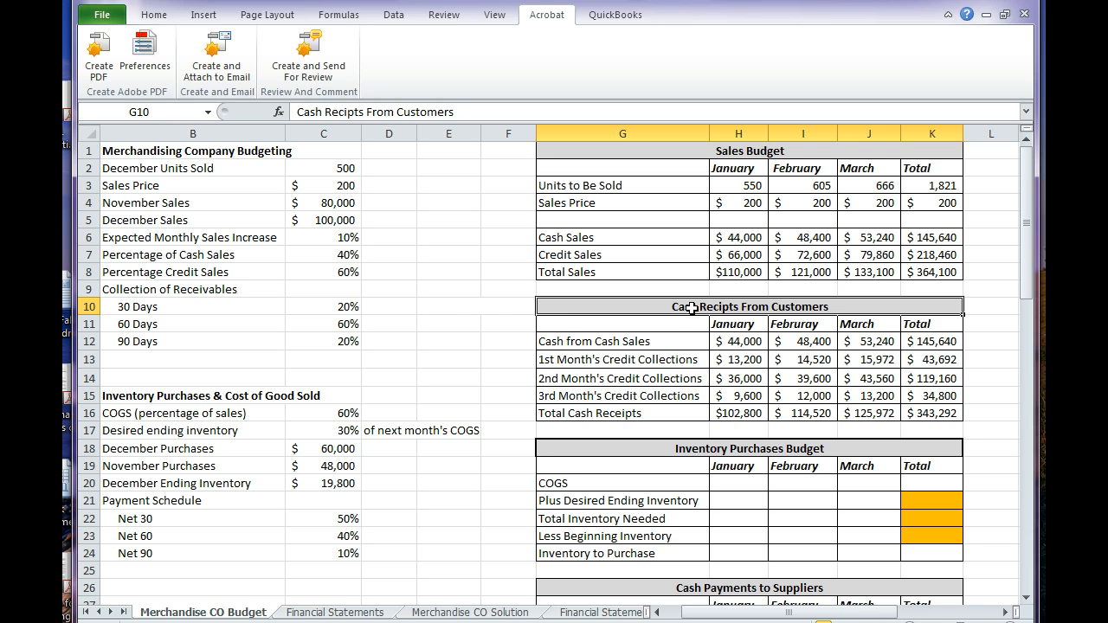
{"action": "left_click", "coordinate": [490, 323]}
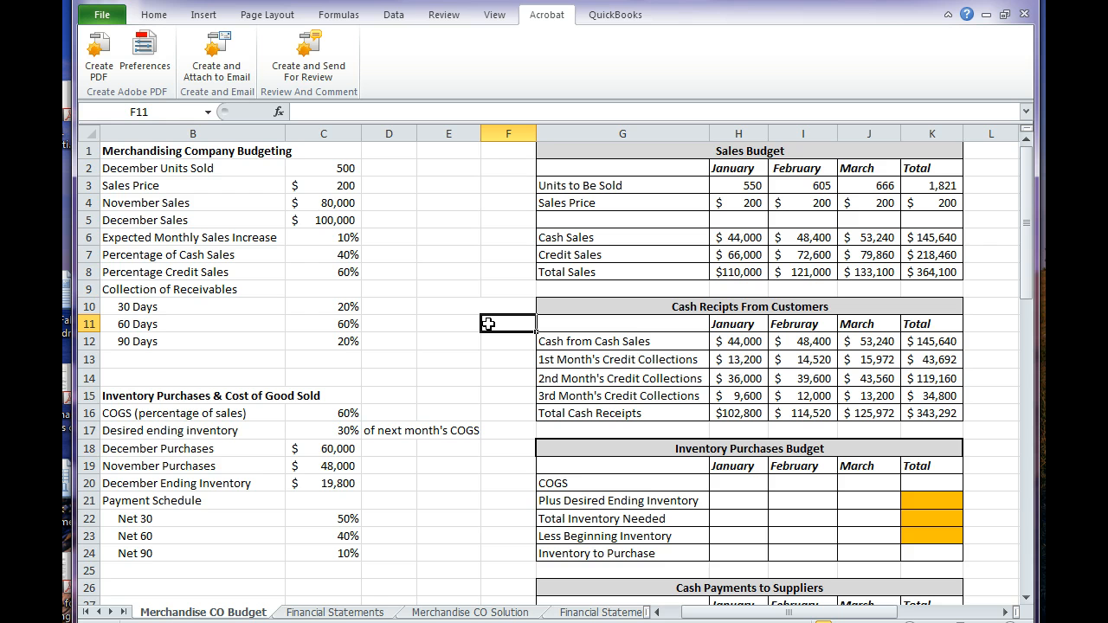
{"action": "scroll", "coordinate": [488, 324], "scroll_direction": "down", "scroll_amount": 2}
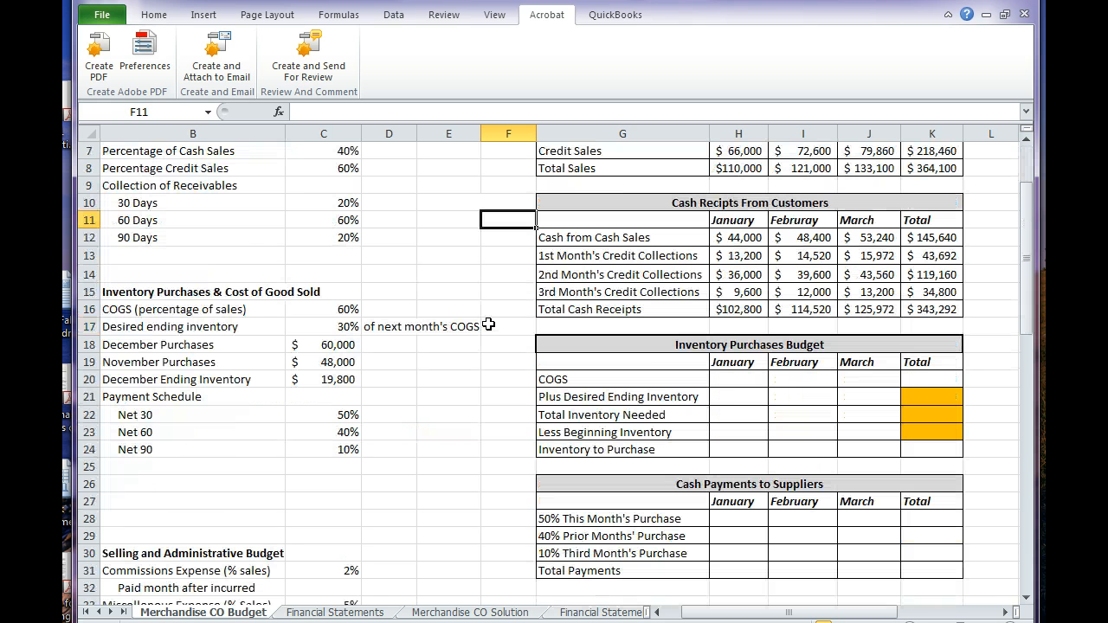
{"action": "scroll", "coordinate": [488, 324], "scroll_direction": "down", "scroll_amount": 1}
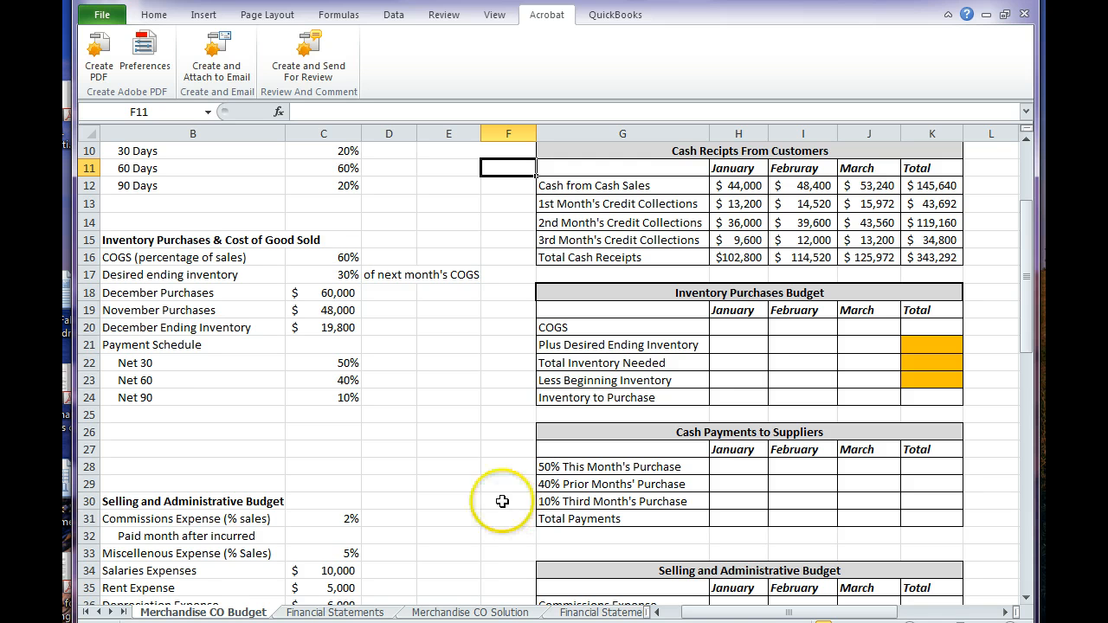
{"action": "left_click", "coordinate": [168, 412]}
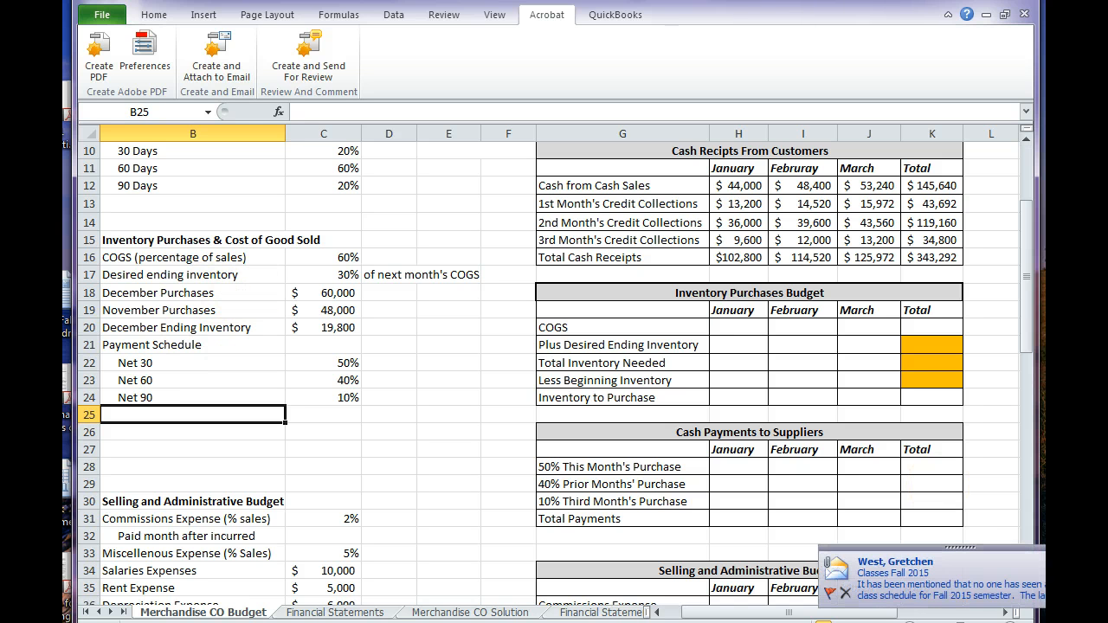
{"action": "left_click", "coordinate": [150, 240]}
{"action": "left_click", "coordinate": [140, 262]}
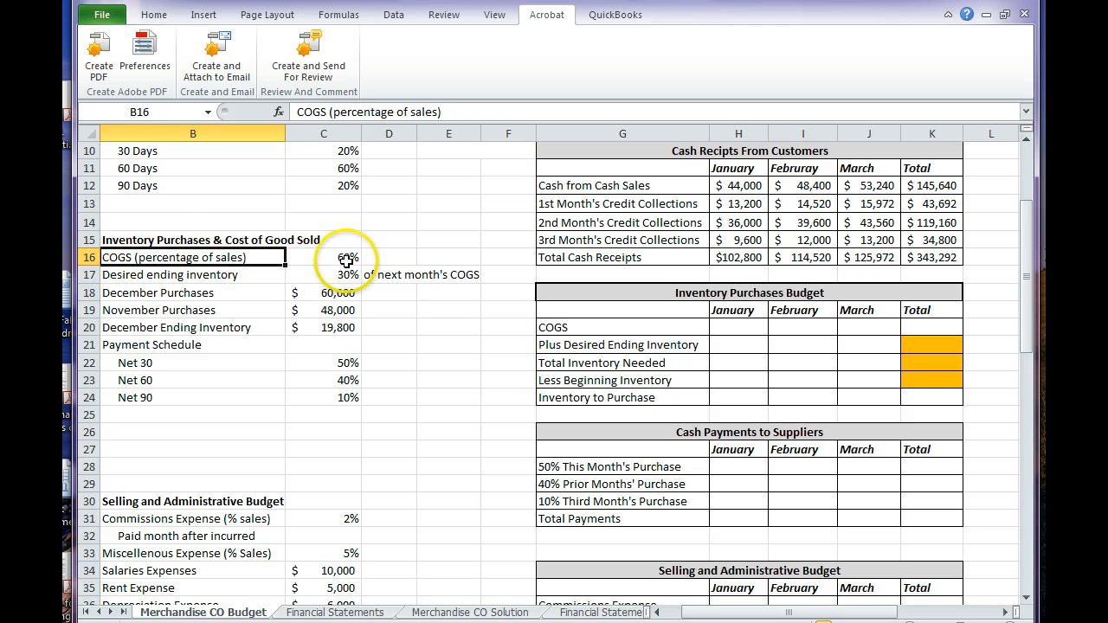
{"action": "left_click", "coordinate": [385, 256]}
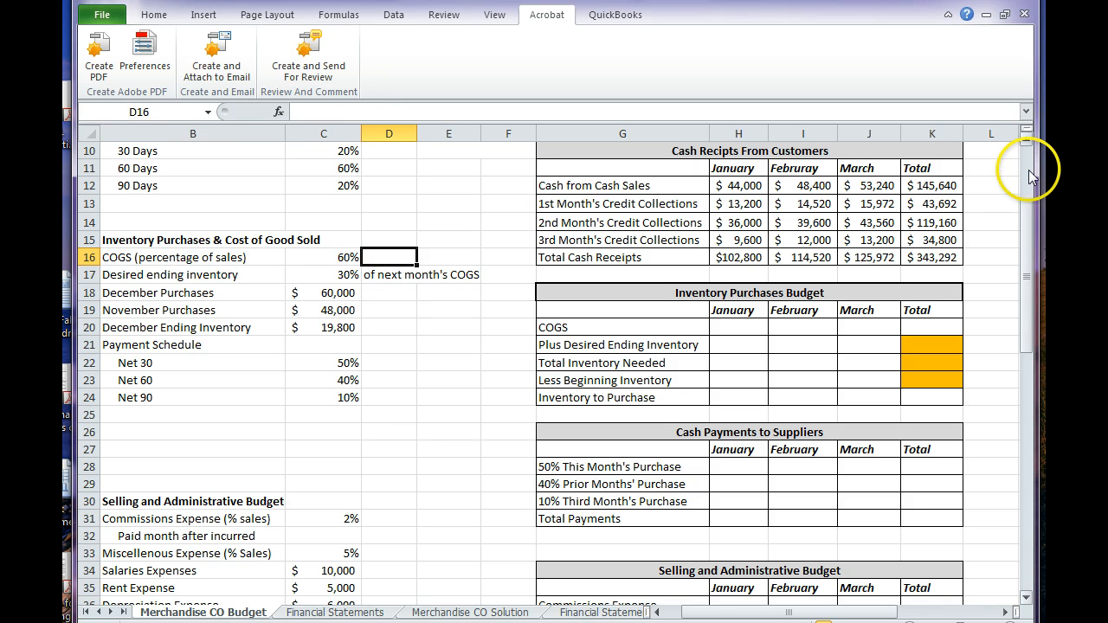
Step: Examine January's total sales in the Sales Budget together with the COGS percentage of sales assumption
{"action": "left_click", "coordinate": [1026, 141]}
{"action": "left_click", "coordinate": [1027, 140]}
{"action": "left_click", "coordinate": [1026, 141]}
{"action": "left_click", "coordinate": [1026, 140]}
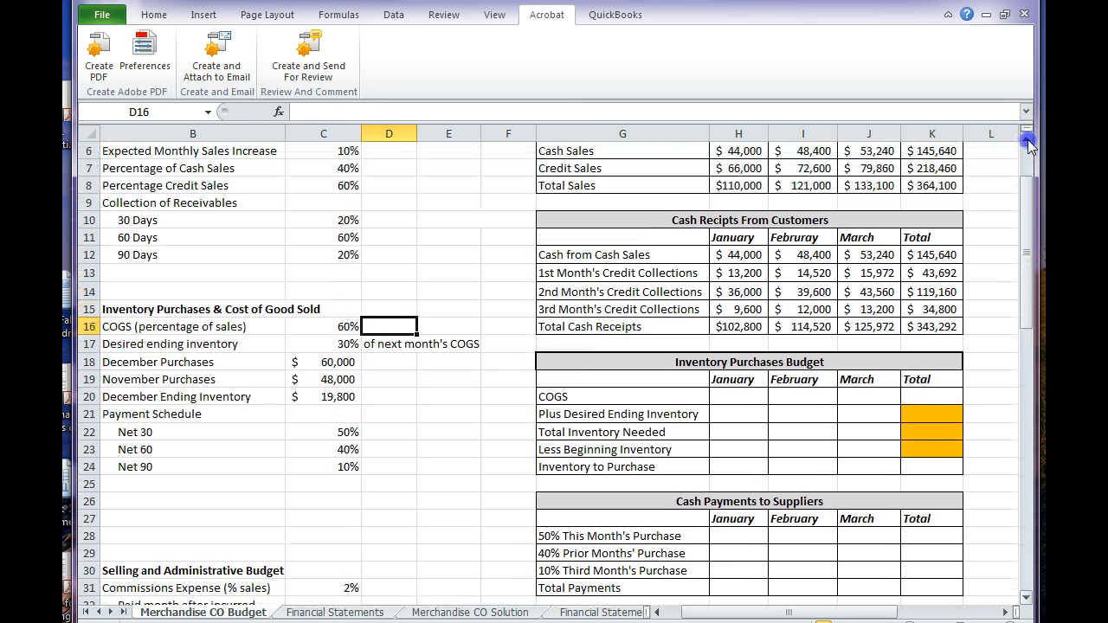
{"action": "left_click", "coordinate": [1027, 140]}
{"action": "left_click", "coordinate": [1026, 140]}
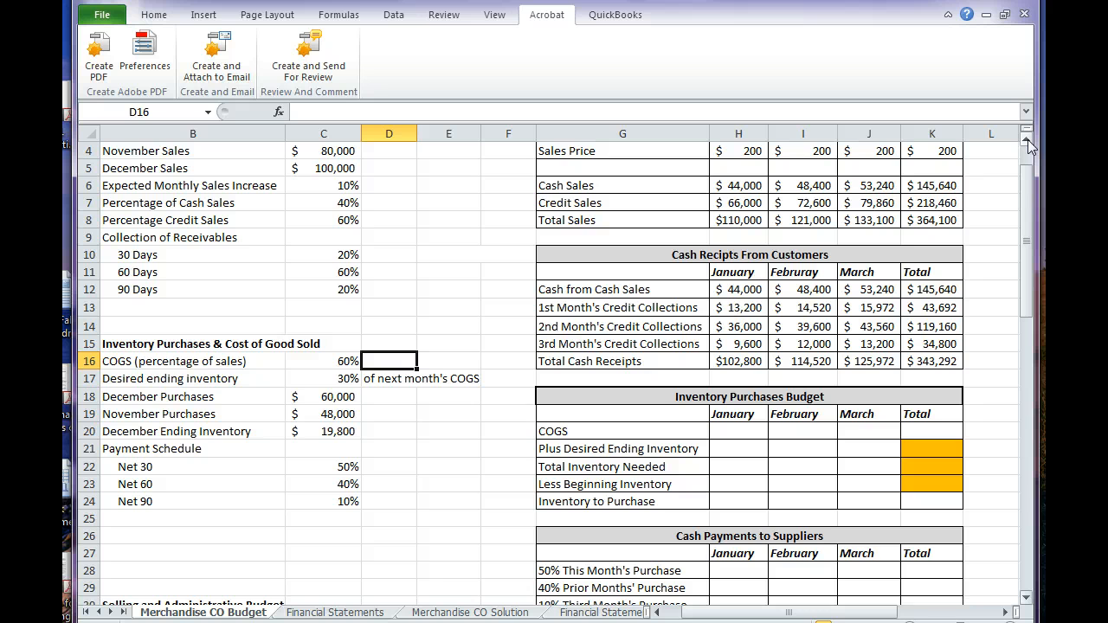
{"action": "left_click", "coordinate": [1027, 140]}
{"action": "left_click", "coordinate": [1027, 140]}
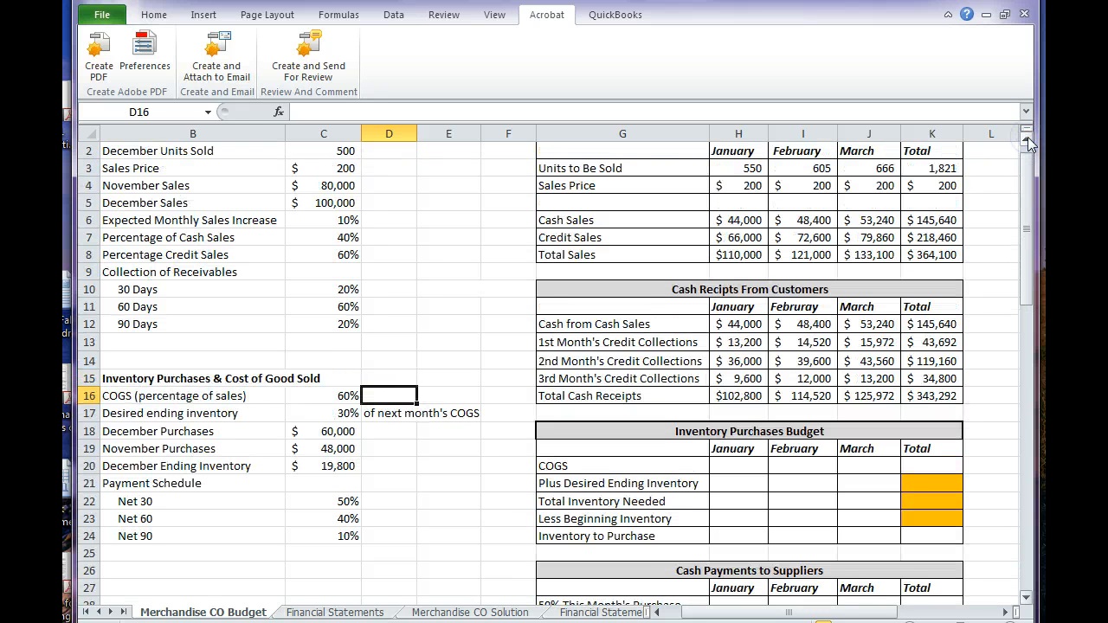
{"action": "left_click", "coordinate": [1026, 140]}
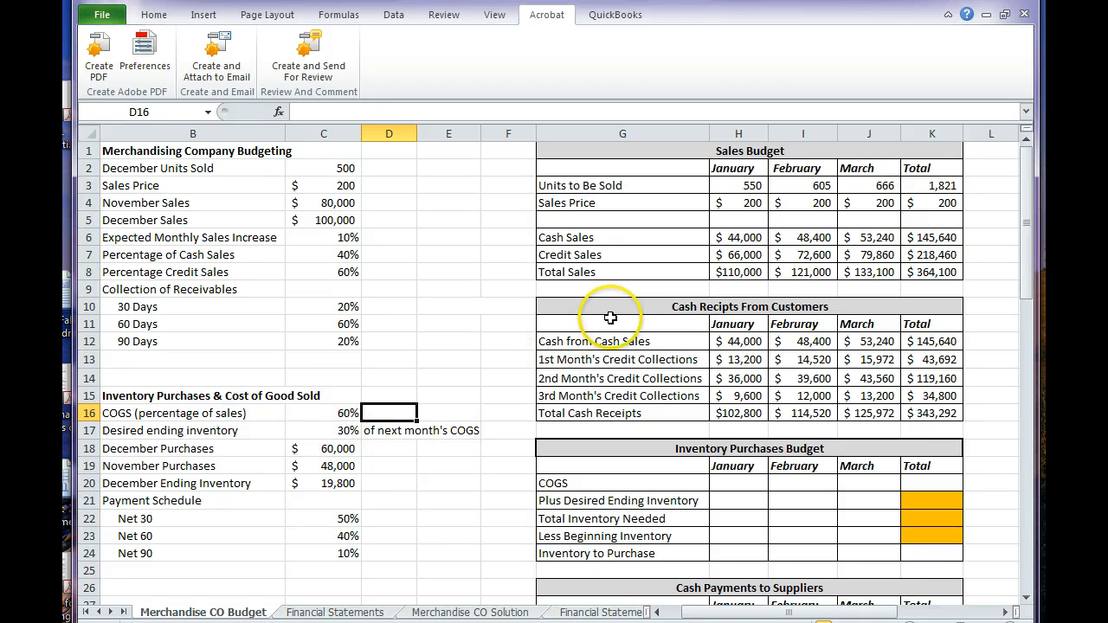
{"action": "left_click", "coordinate": [731, 274]}
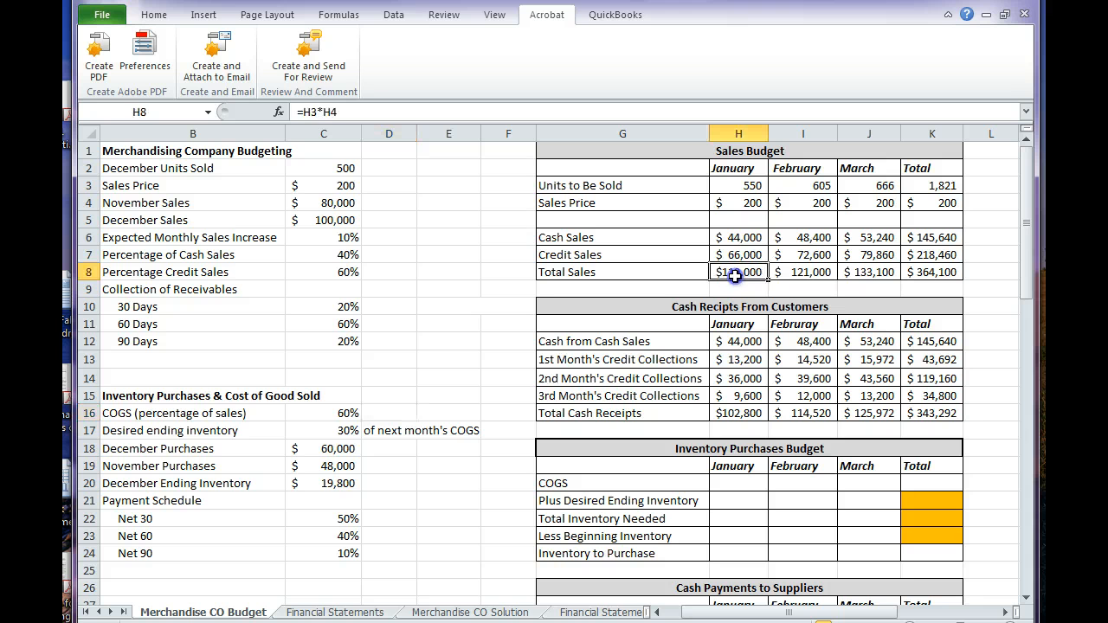
{"action": "left_click", "coordinate": [305, 414]}
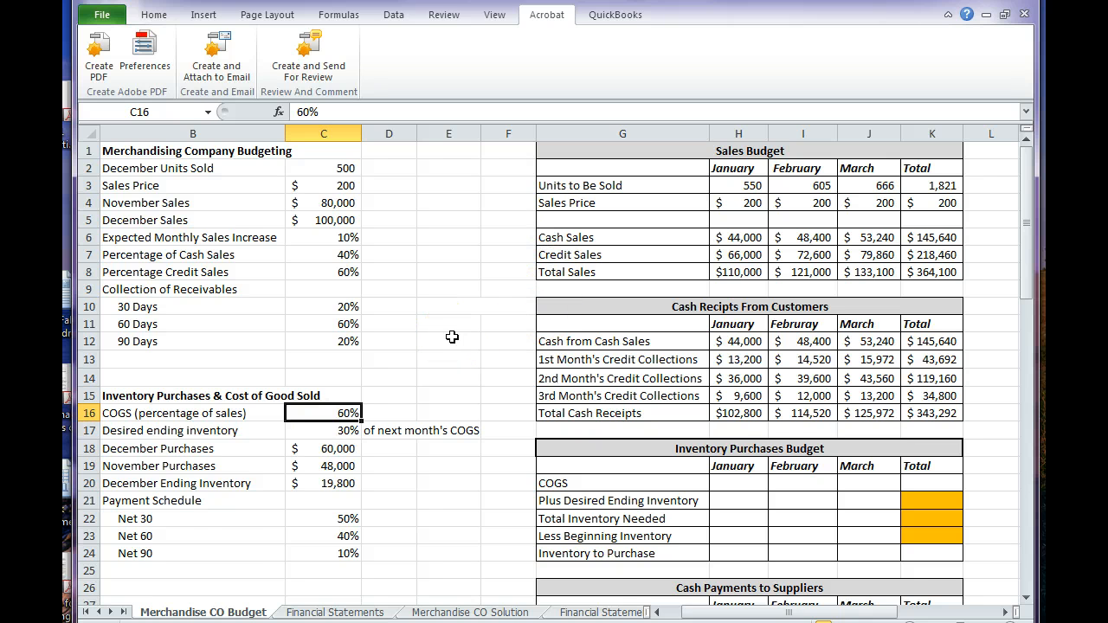
Step: Review the assumptions for desired ending inventory, December and November purchases, December ending inventory and the Net 30/60/90 payment schedule
{"action": "left_click", "coordinate": [221, 437]}
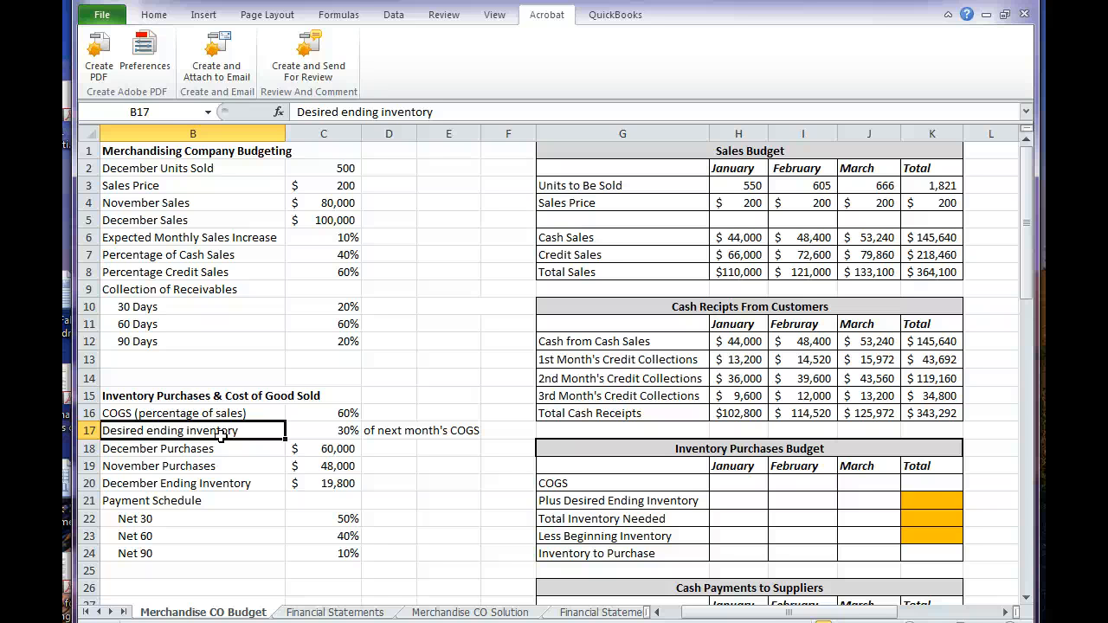
{"action": "key", "text": "Down"}
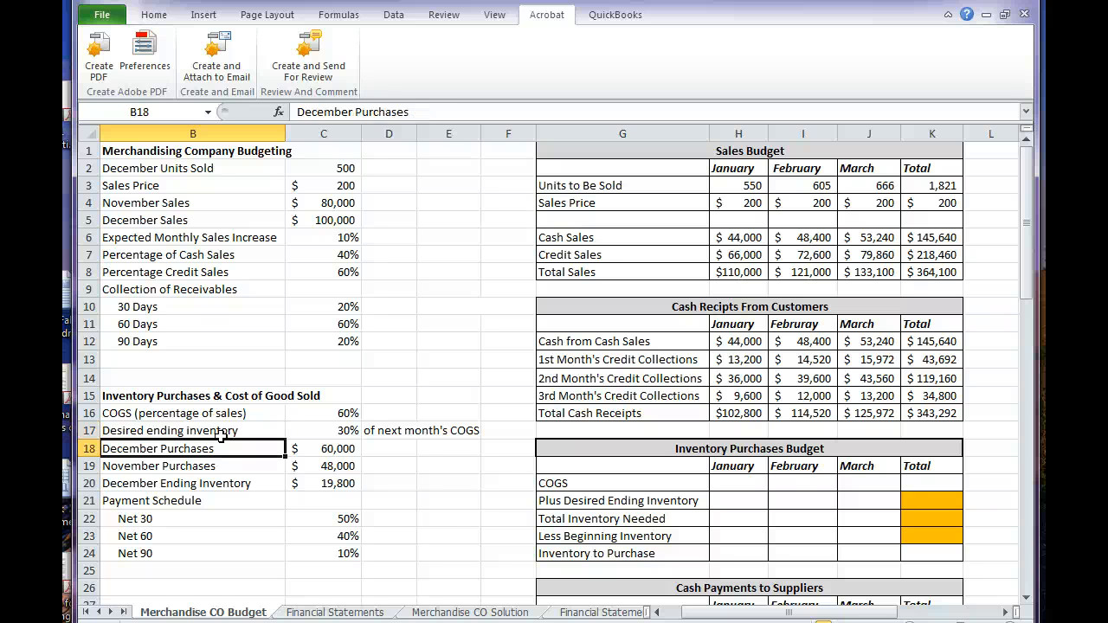
{"action": "key", "text": "Right"}
{"action": "key", "text": "Right"}
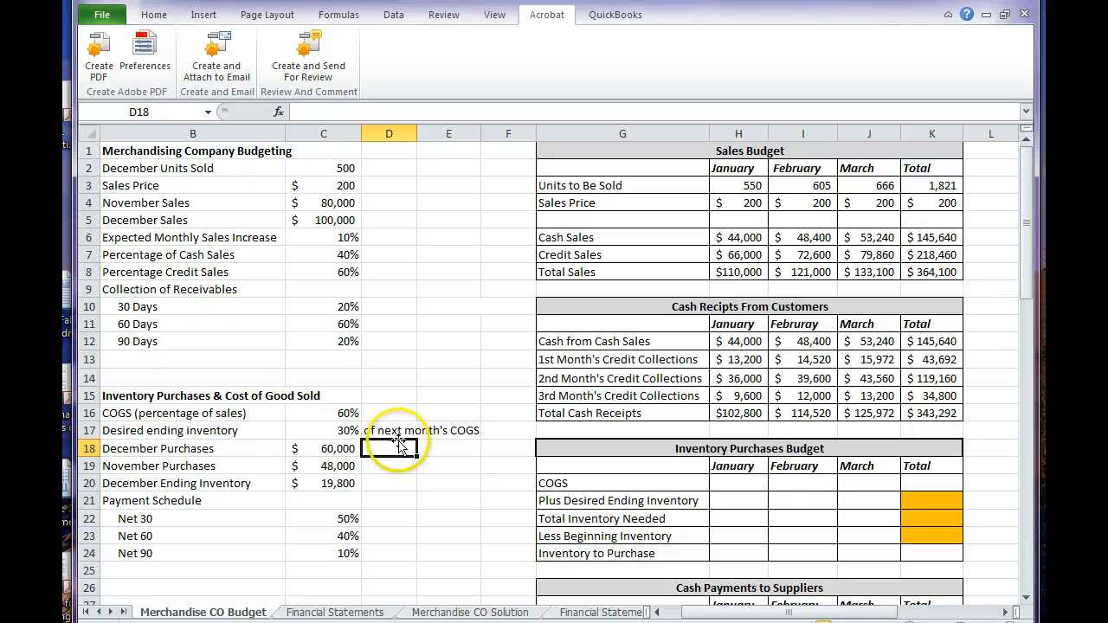
{"action": "left_click", "coordinate": [188, 468]}
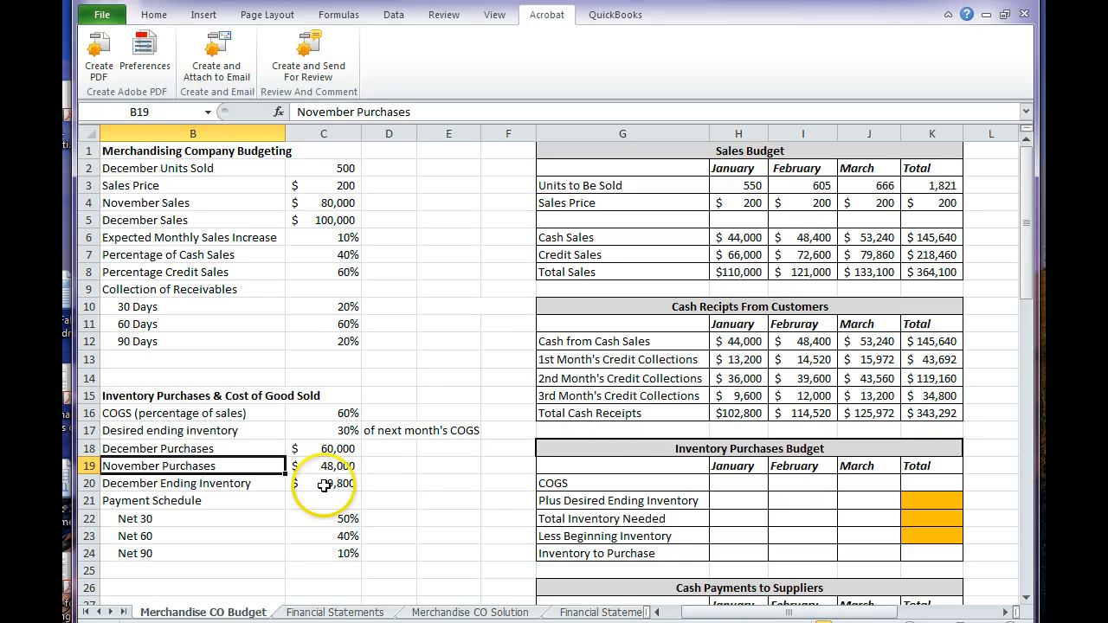
{"action": "left_click", "coordinate": [375, 470]}
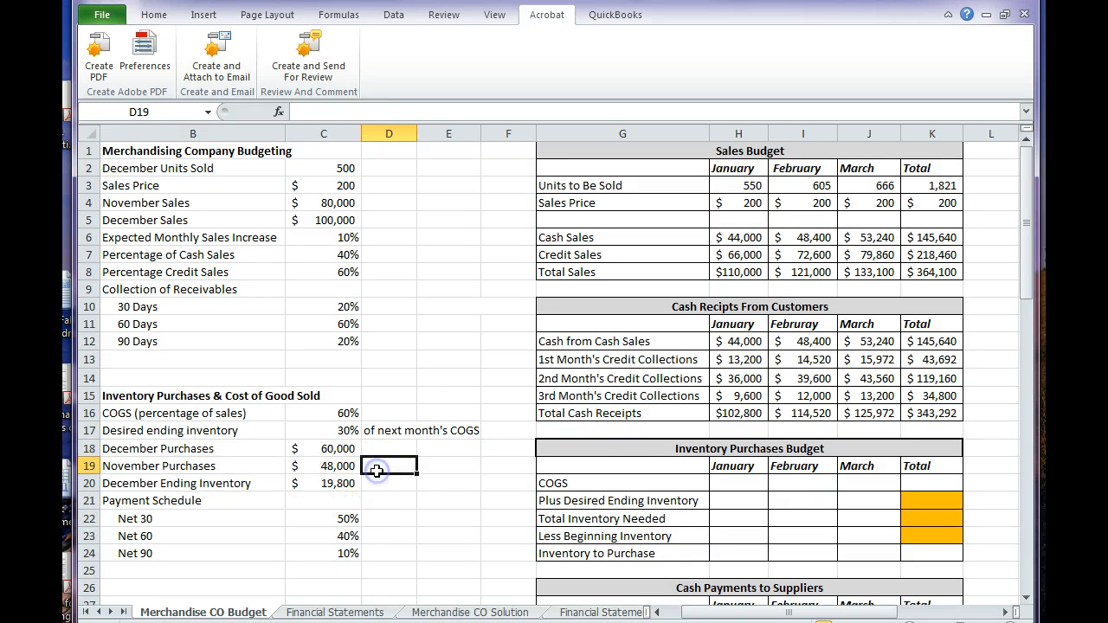
{"action": "left_click", "coordinate": [204, 487]}
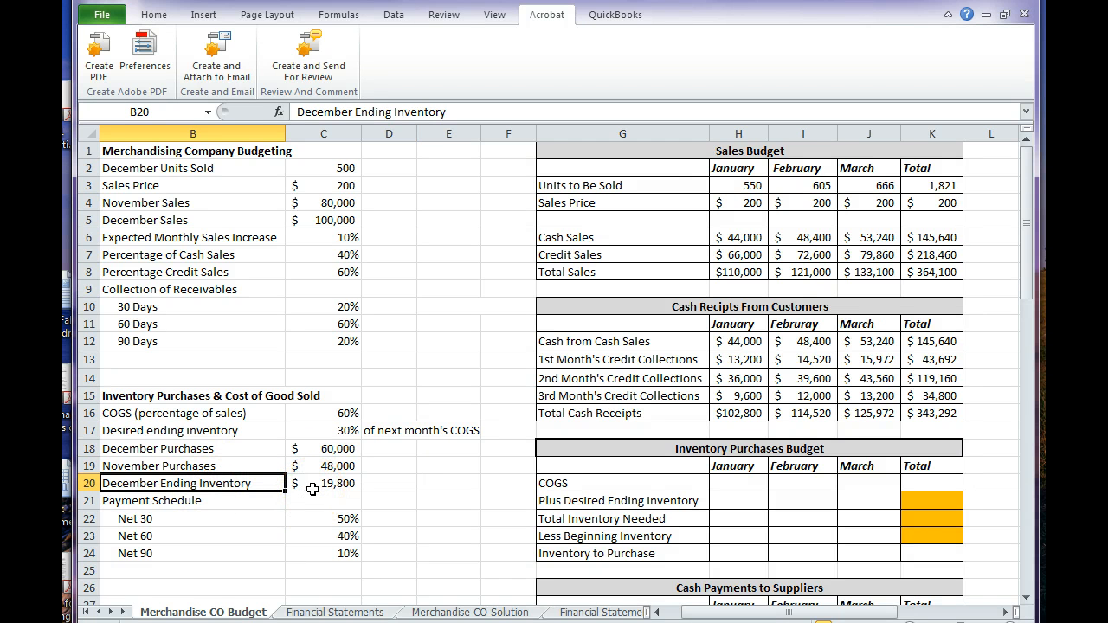
{"action": "left_click", "coordinate": [287, 502]}
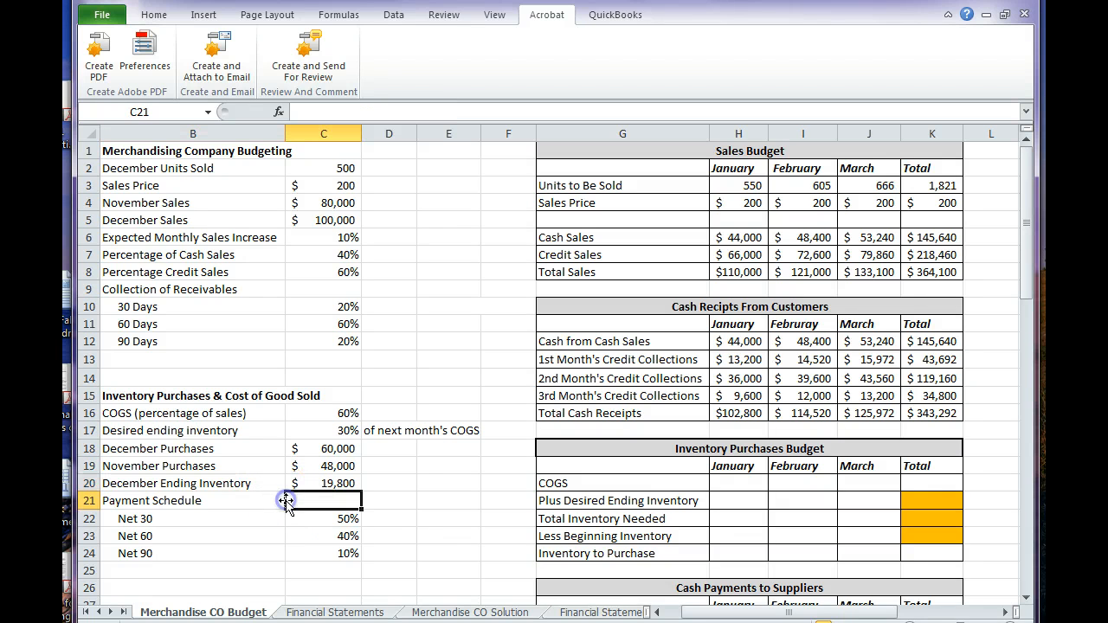
{"action": "left_click", "coordinate": [401, 518]}
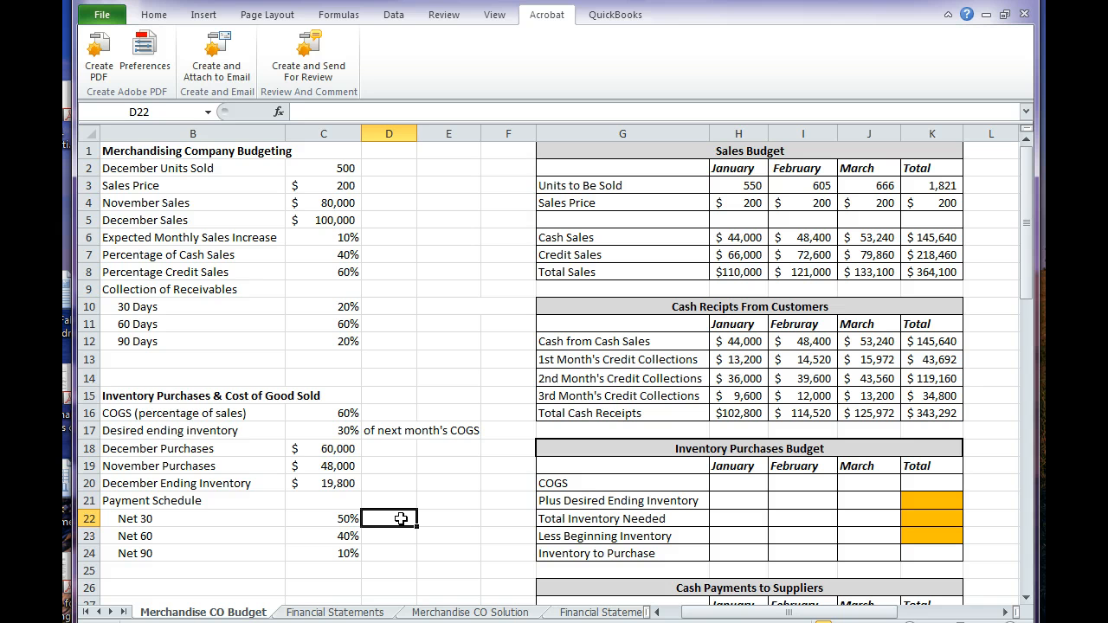
{"action": "left_click", "coordinate": [310, 518]}
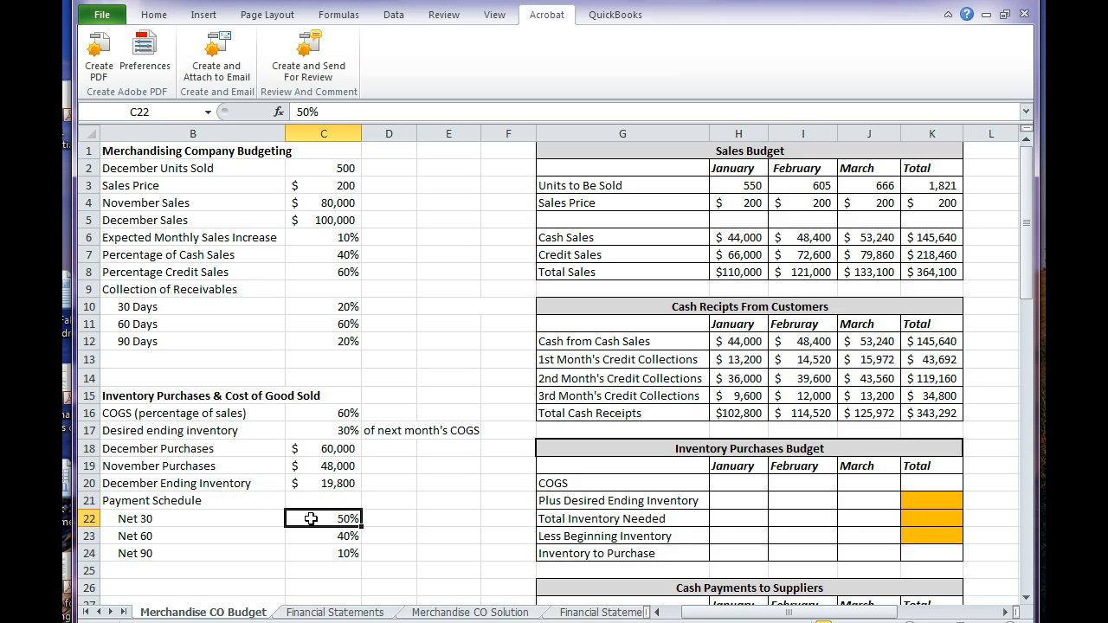
{"action": "key", "text": "Down"}
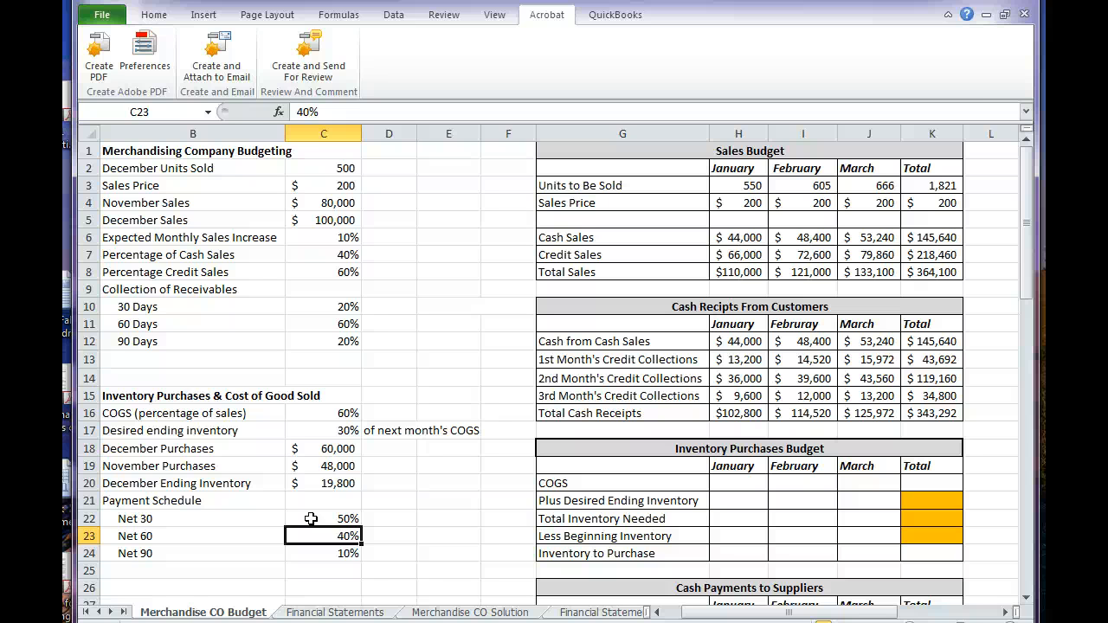
{"action": "key", "text": "Down"}
{"action": "key", "text": "Right"}
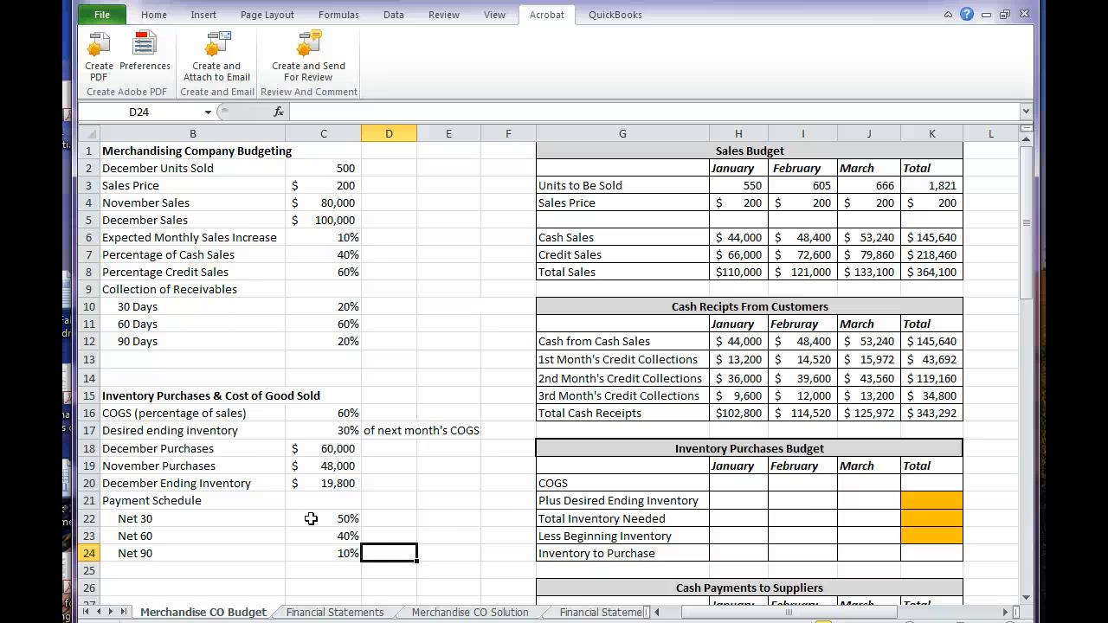
Step: Calculate January COGS in H20 of the Inventory Purchases Budget with the formula =H8*$C$16
{"action": "left_click", "coordinate": [749, 486]}
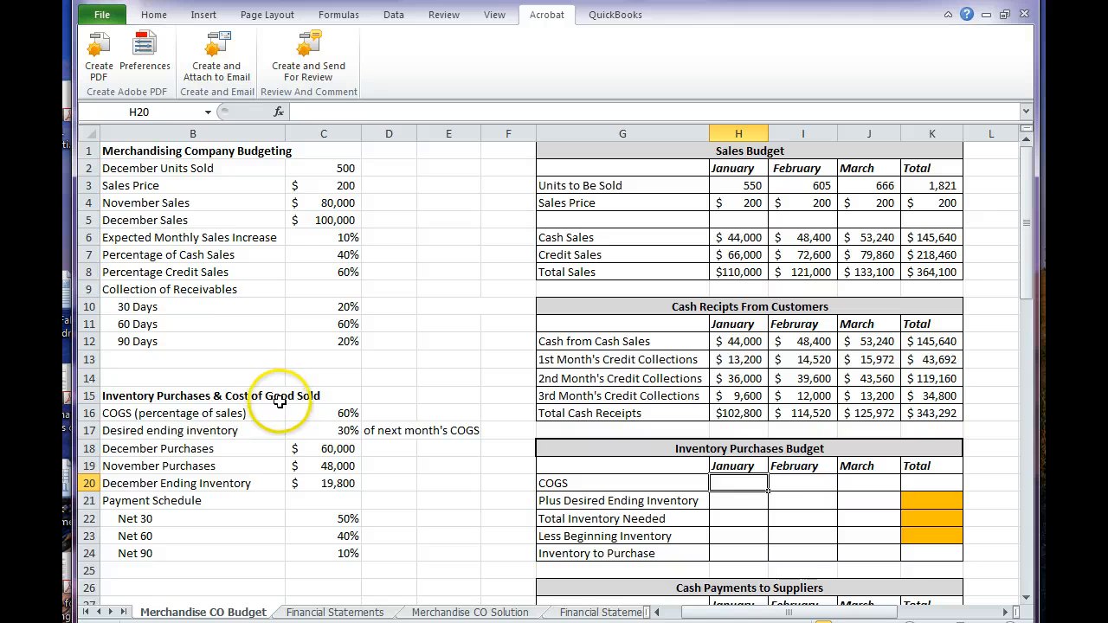
{"action": "type", "text": "="}
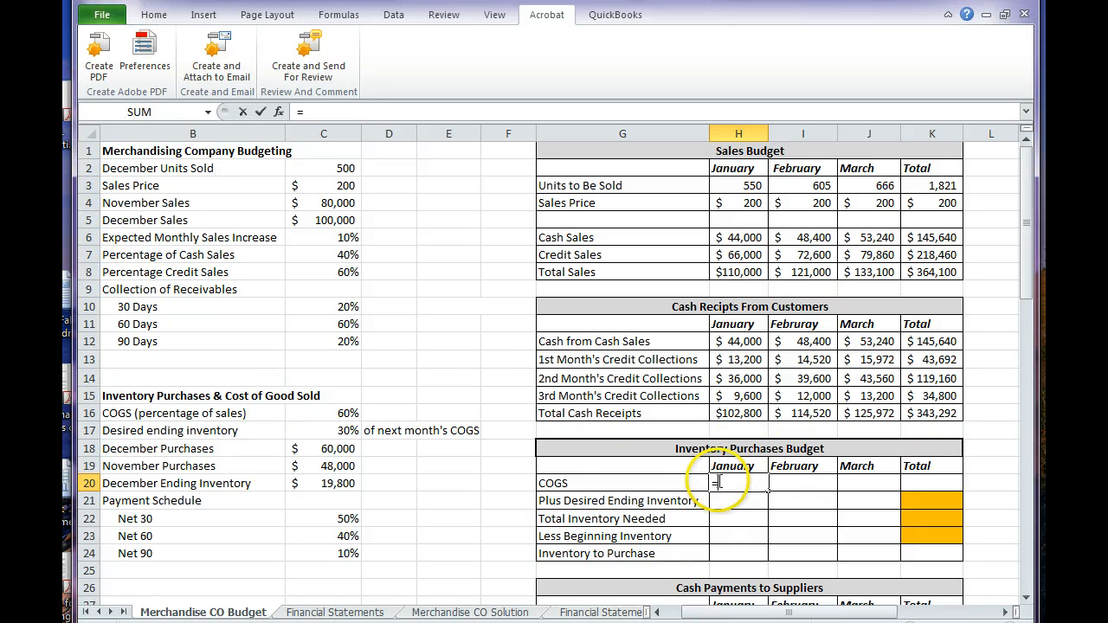
{"action": "left_click", "coordinate": [753, 274]}
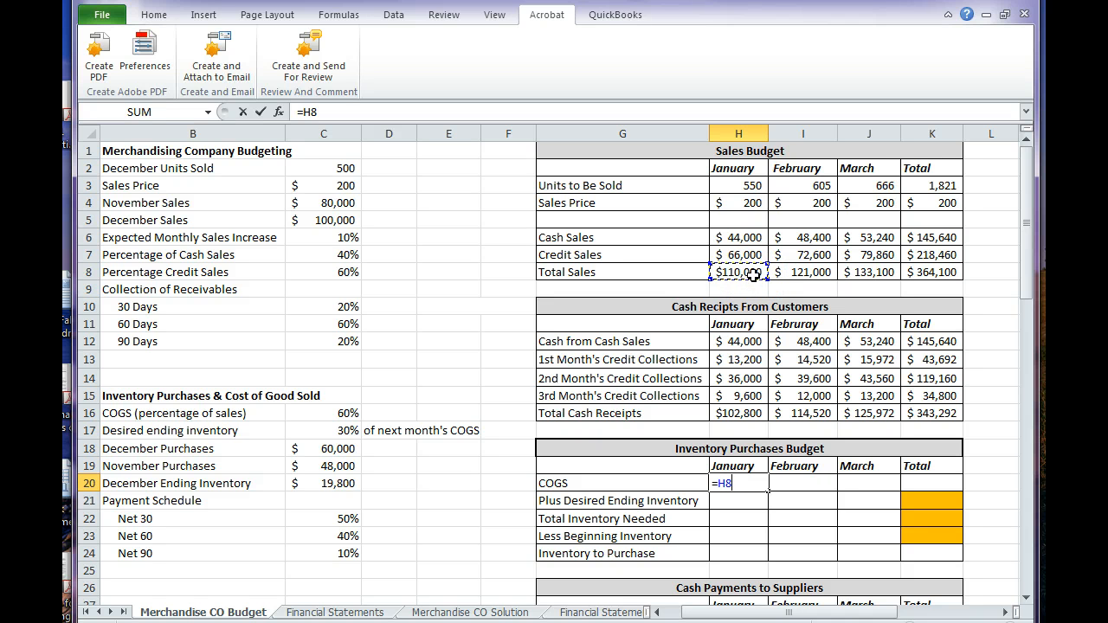
{"action": "type", "text": "*"}
{"action": "left_click", "coordinate": [342, 412]}
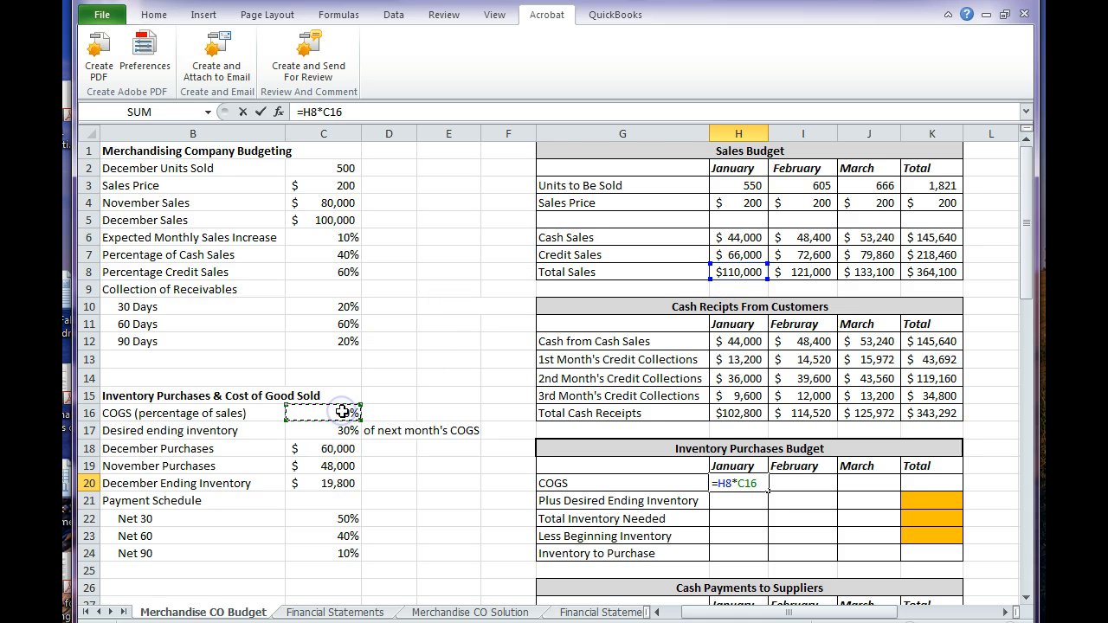
{"action": "key", "text": "F4"}
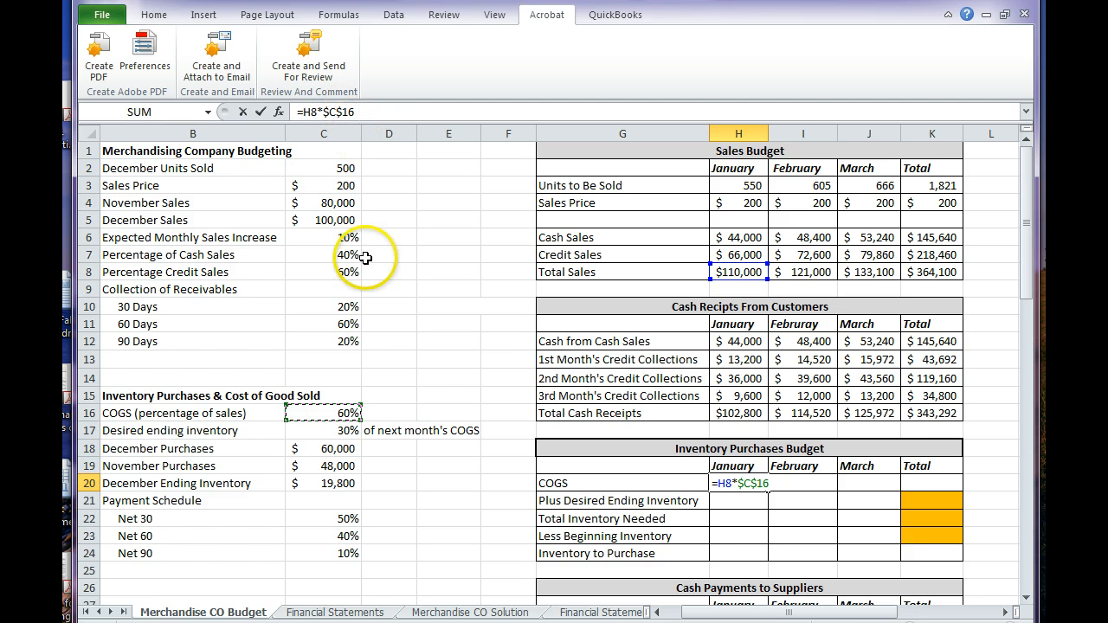
{"action": "key", "text": "Return"}
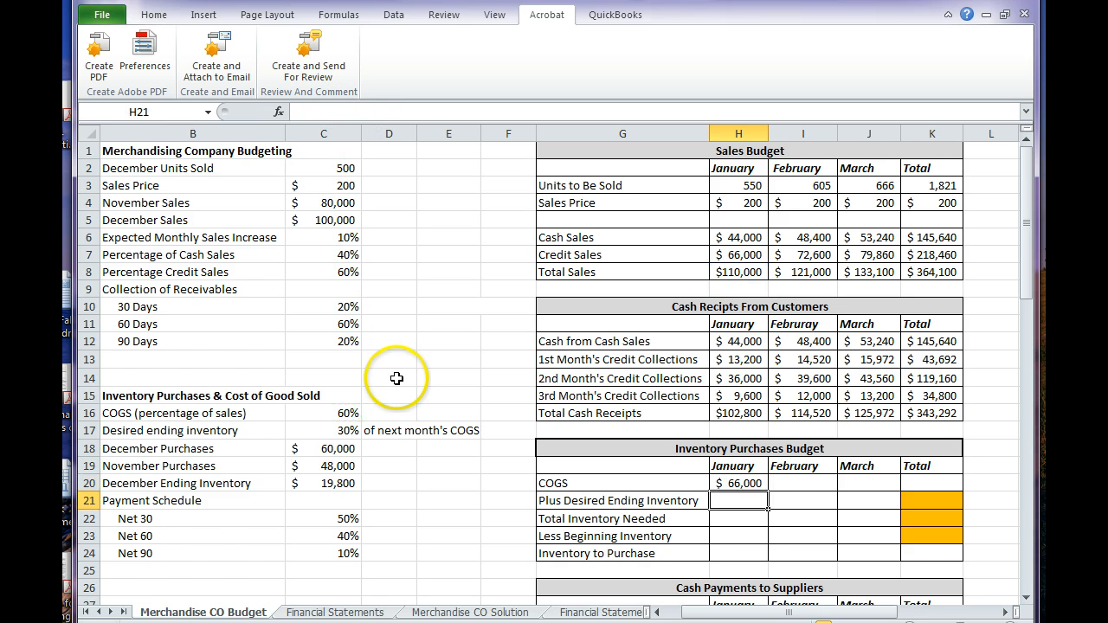
Step: Copy the January COGS formula from H20 to the February and March cells, I20:J20
{"action": "left_click", "coordinate": [750, 482]}
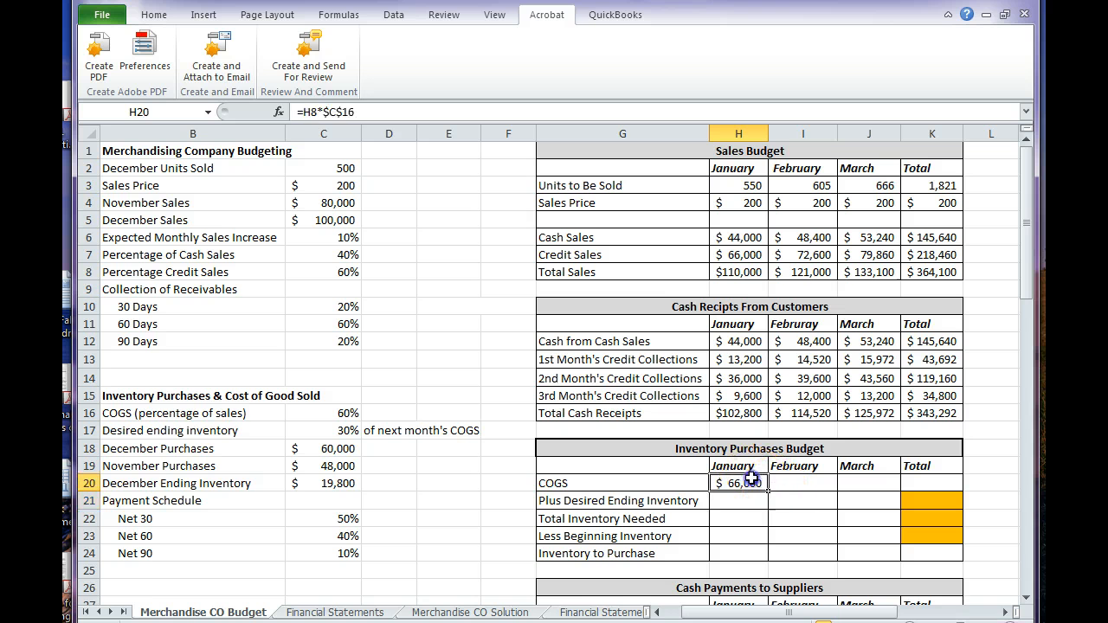
{"action": "key", "text": "ctrl+c"}
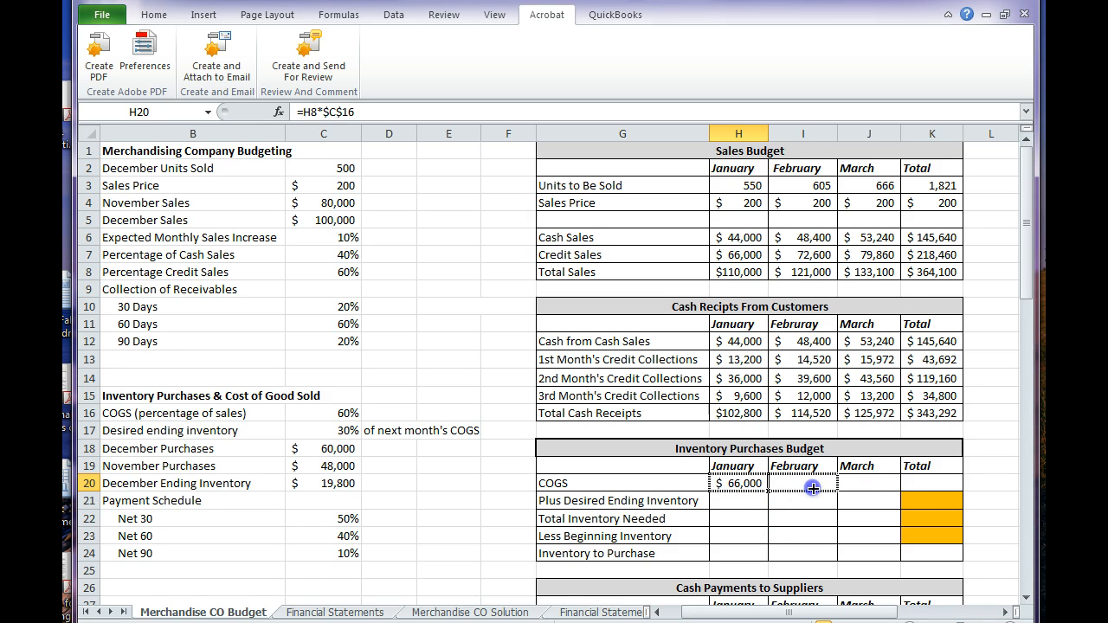
{"action": "left_click_drag", "start_coordinate": [813, 488], "coordinate": [869, 485]}
{"action": "key", "text": "ctrl+v"}
Step: Total the January through March COGS in K20 with a SUM of H20:J20
{"action": "left_click", "coordinate": [918, 483]}
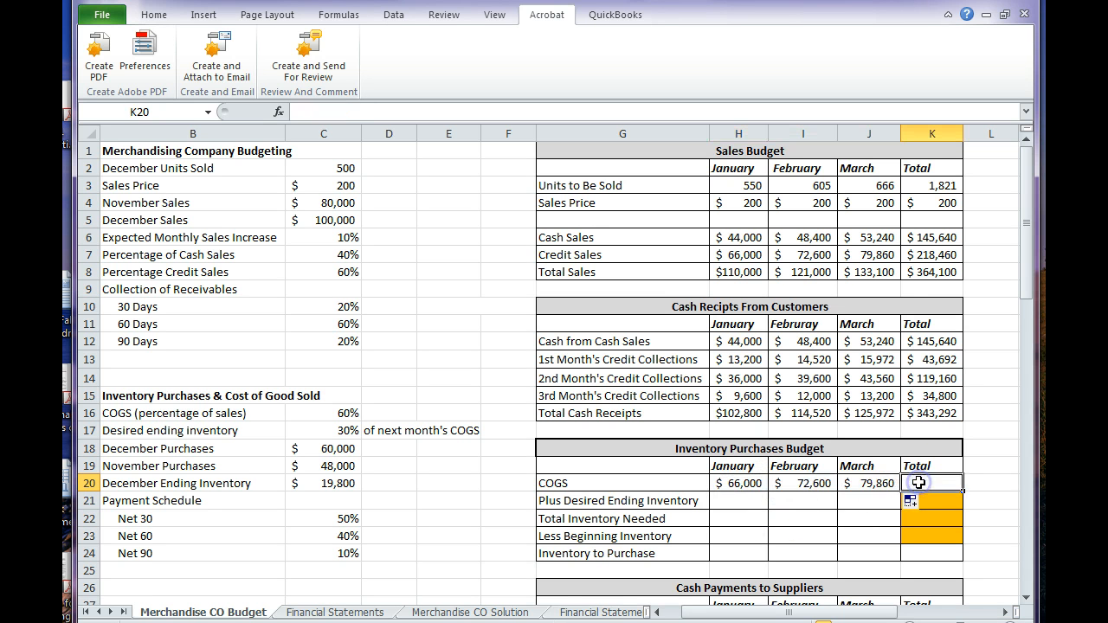
{"action": "type", "text": "=sum("}
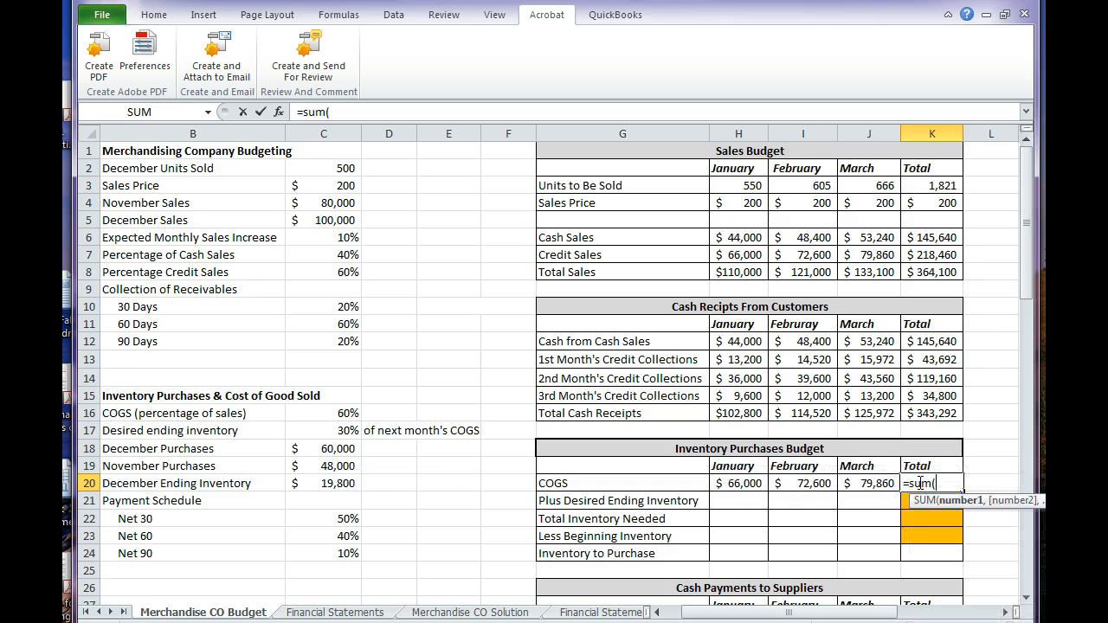
{"action": "left_click_drag", "start_coordinate": [741, 481], "coordinate": [857, 481]}
{"action": "key", "text": "Return"}
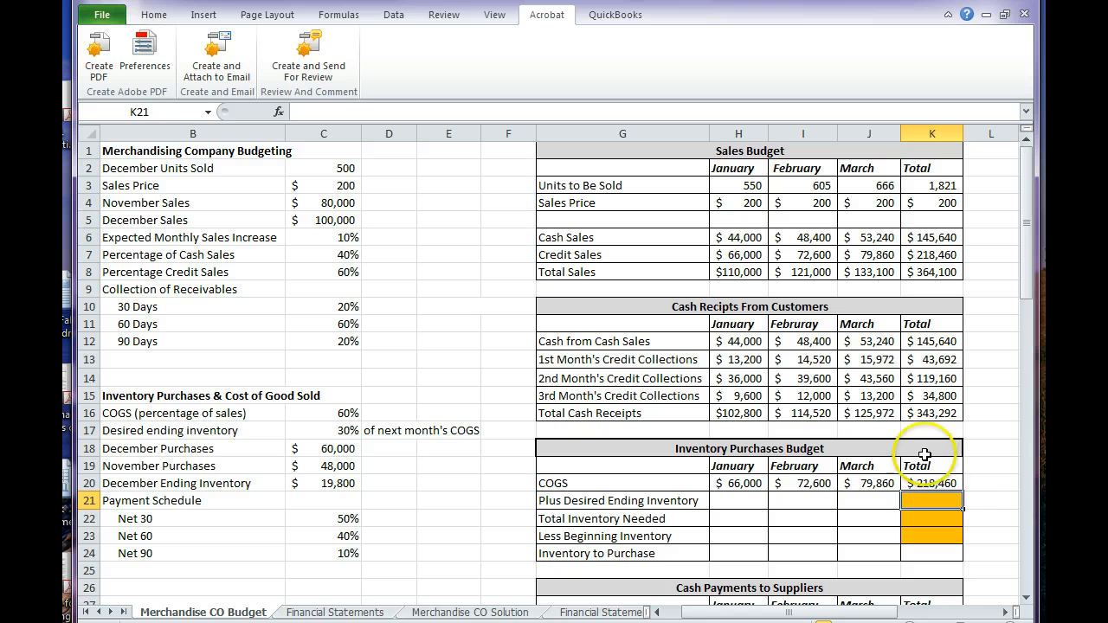
Step: Compare the quarter's total COGS in K20 with the total sales in K8
{"action": "left_click", "coordinate": [945, 482]}
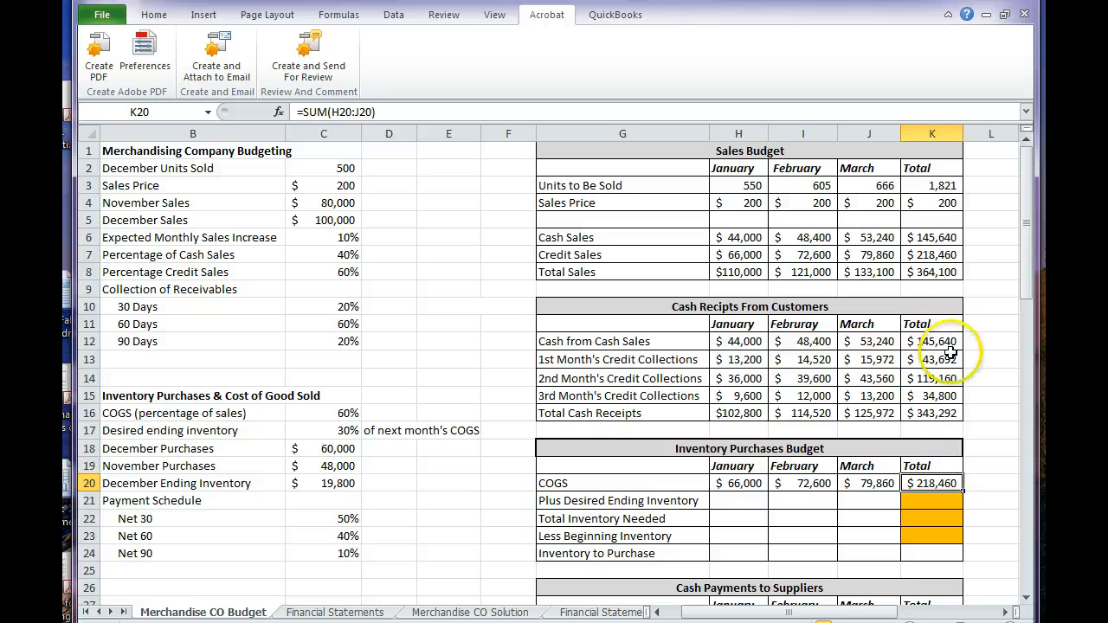
{"action": "left_click", "coordinate": [932, 283]}
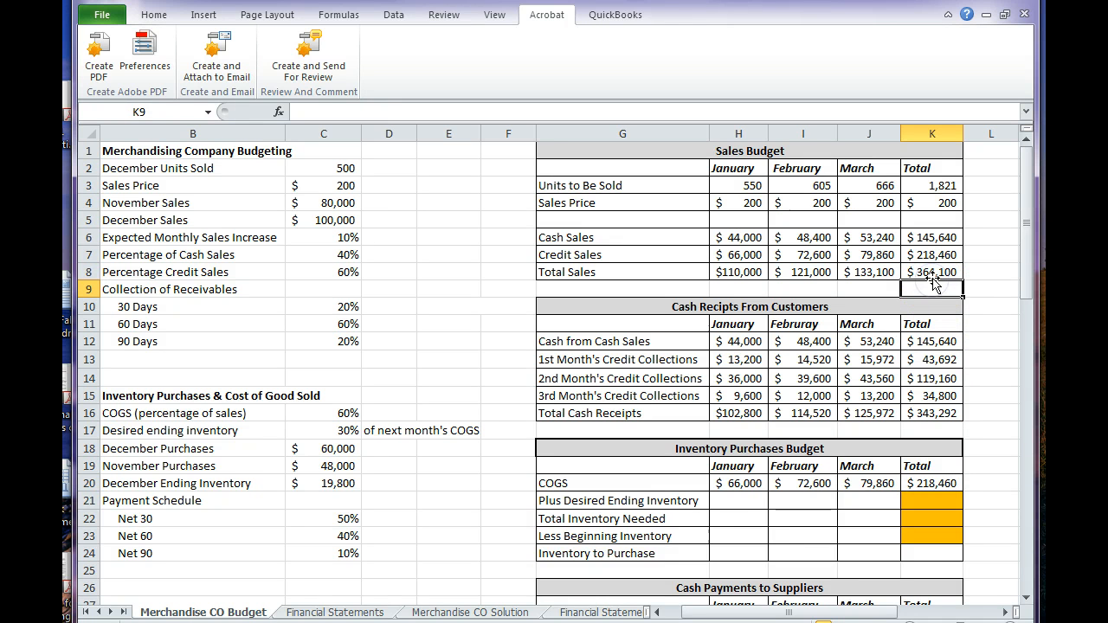
{"action": "left_click", "coordinate": [932, 275]}
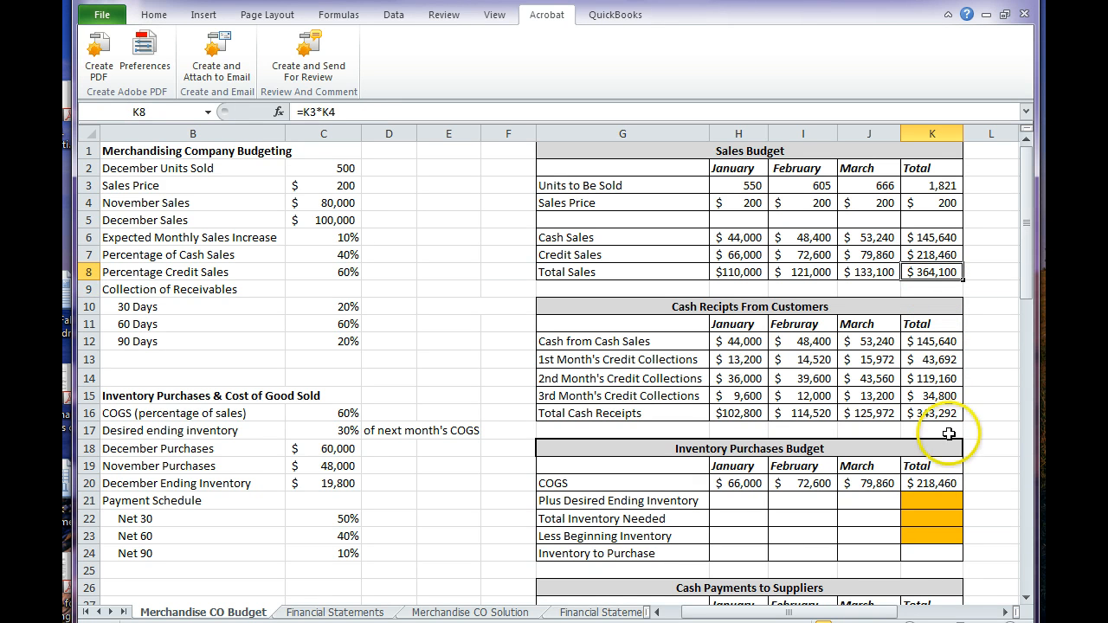
{"action": "left_click", "coordinate": [926, 484]}
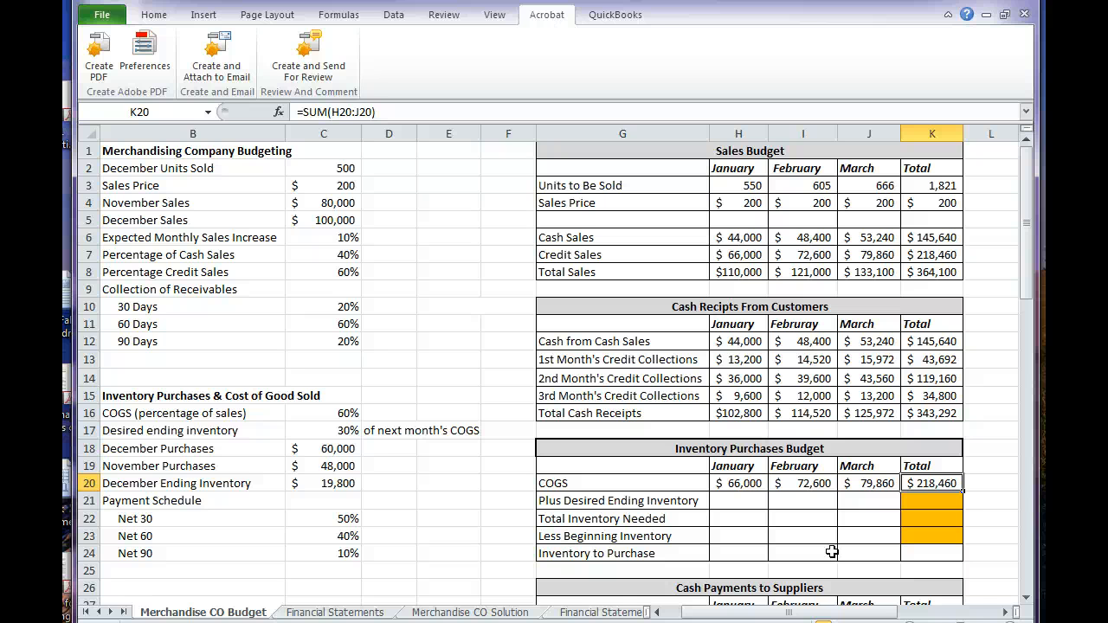
Step: Calculate January's desired ending inventory in H21 from February COGS with the formula =I20*$C$17
{"action": "left_click", "coordinate": [742, 504]}
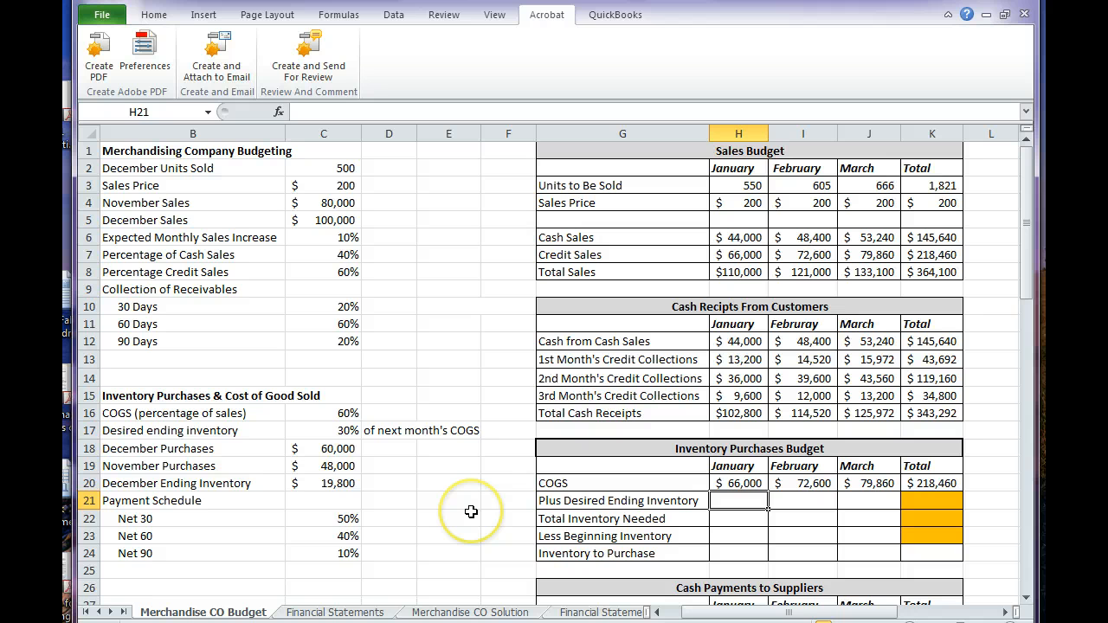
{"action": "type", "text": "="}
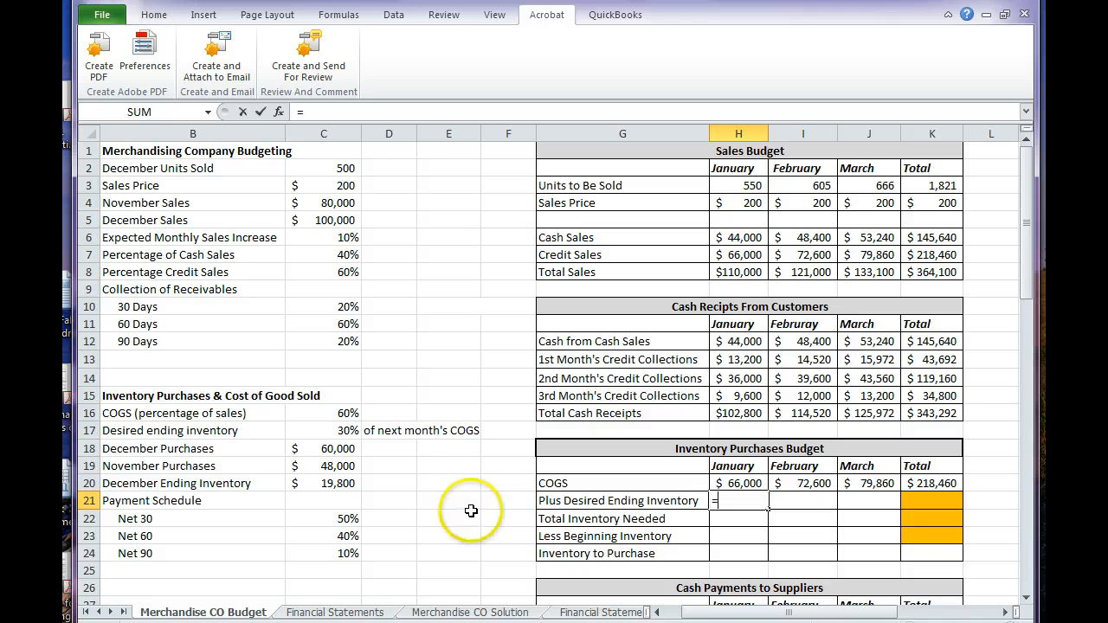
{"action": "left_click", "coordinate": [797, 486]}
{"action": "type", "text": "*"}
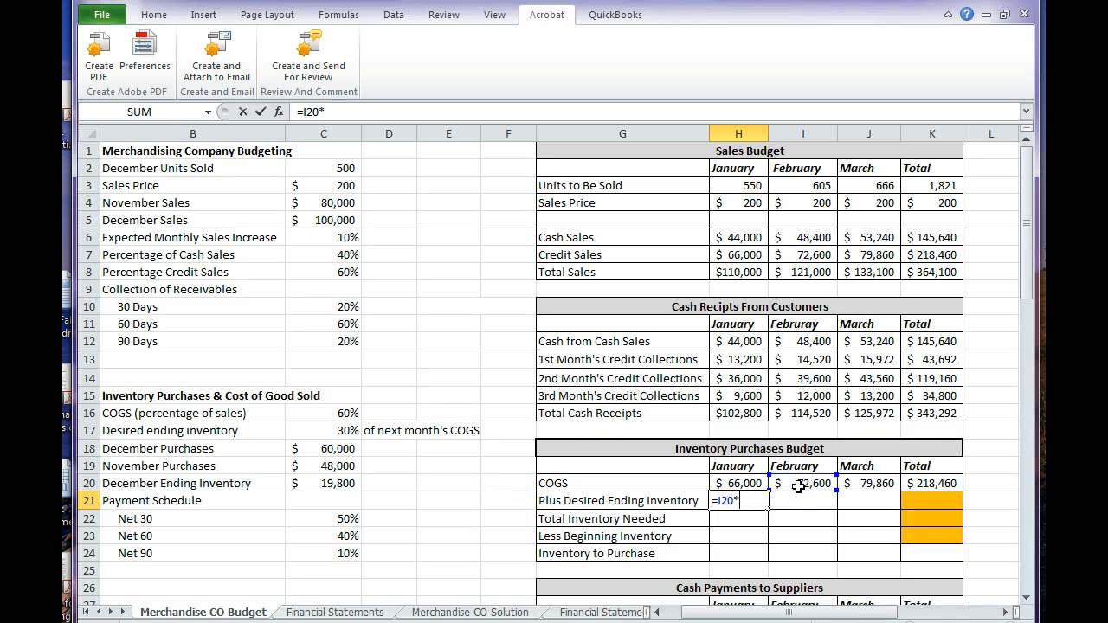
{"action": "left_click", "coordinate": [298, 435]}
{"action": "key", "text": "F4"}
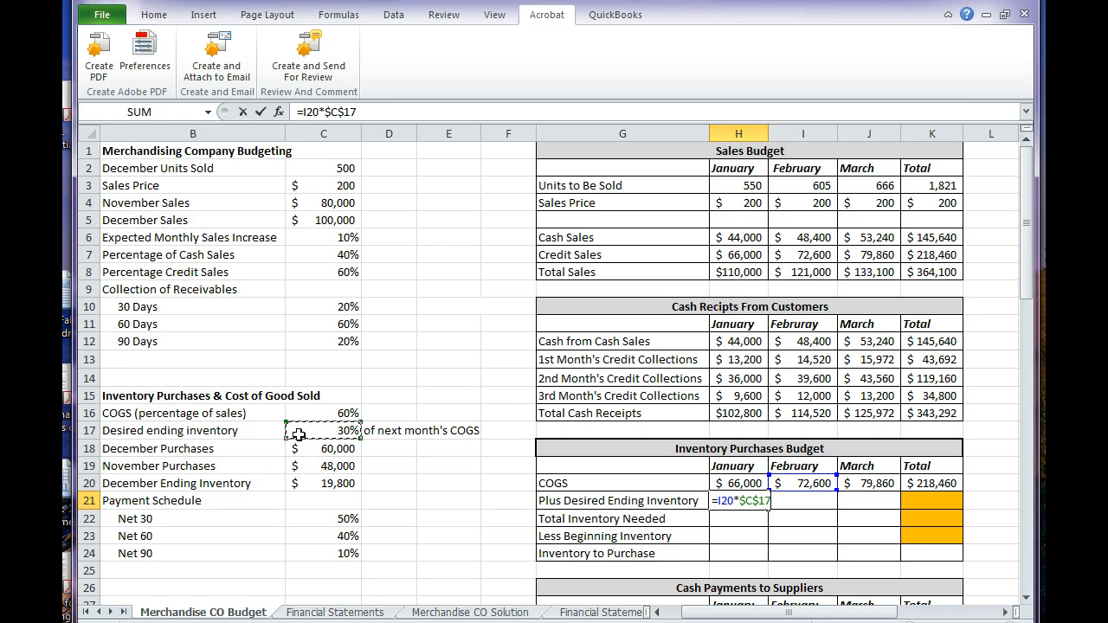
{"action": "key", "text": "Return"}
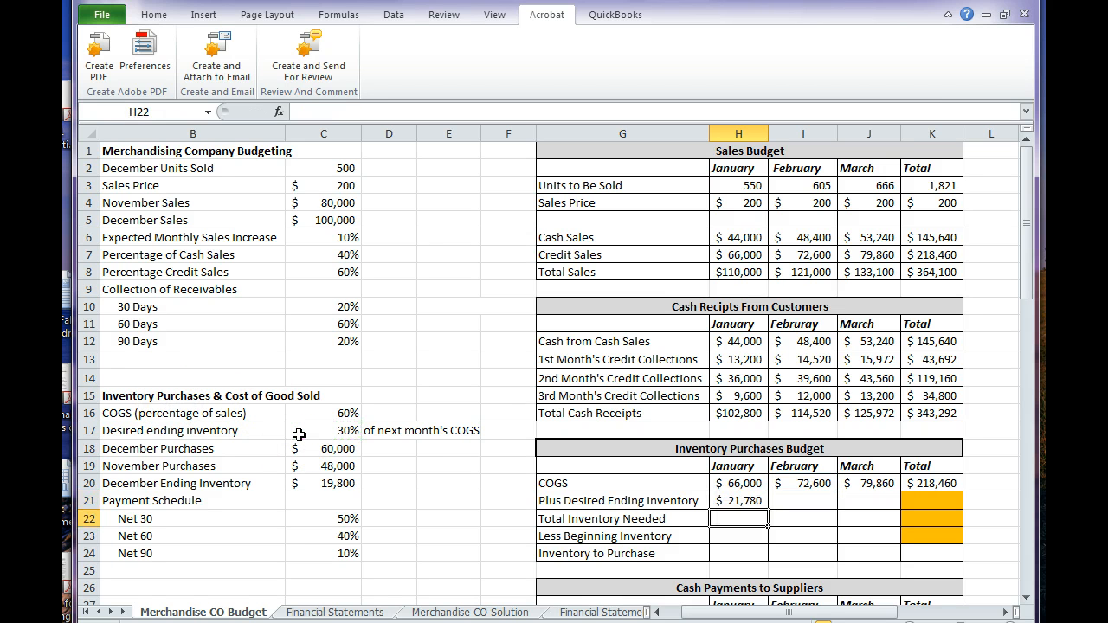
{"action": "left_click", "coordinate": [723, 502]}
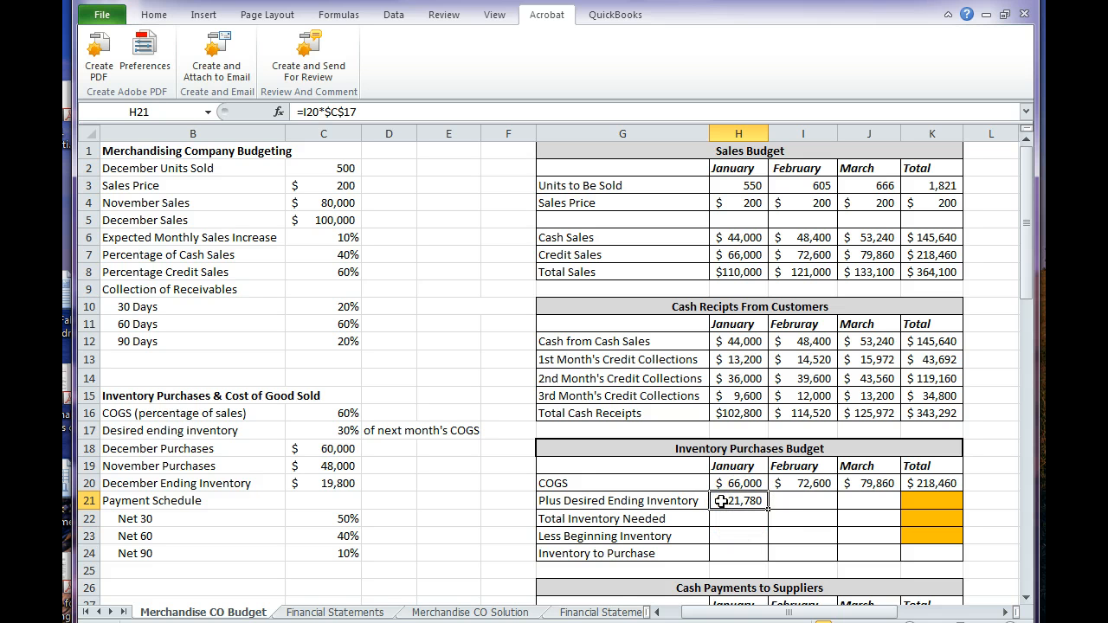
Step: Calculate February's desired ending inventory in I21 from March COGS with the formula =J20*C17
{"action": "left_click", "coordinate": [793, 505]}
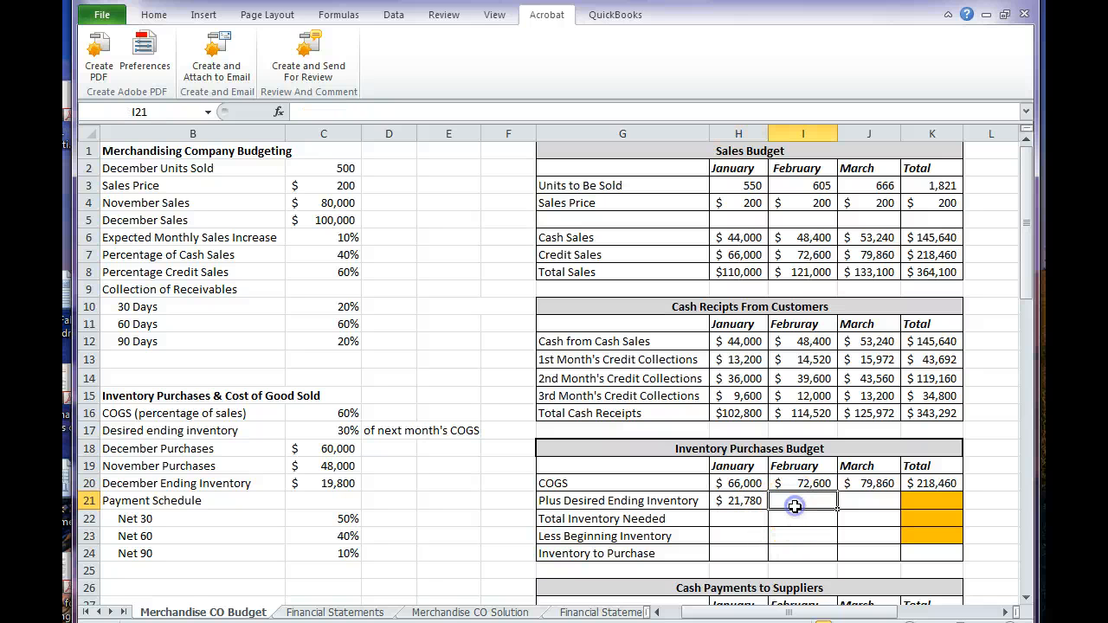
{"action": "type", "text": "="}
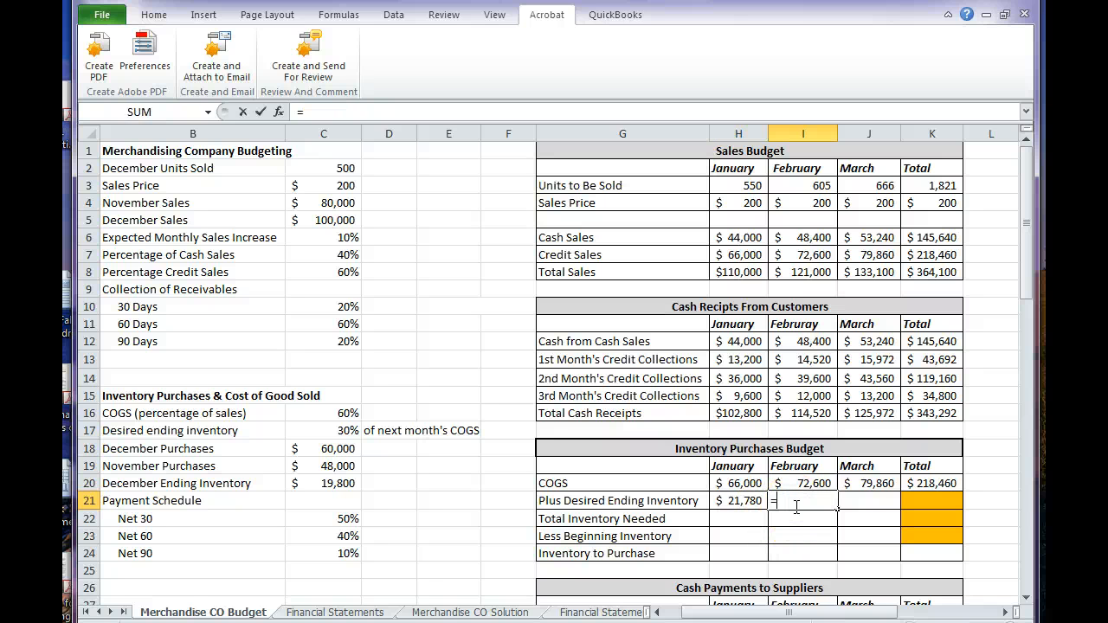
{"action": "left_click", "coordinate": [850, 485]}
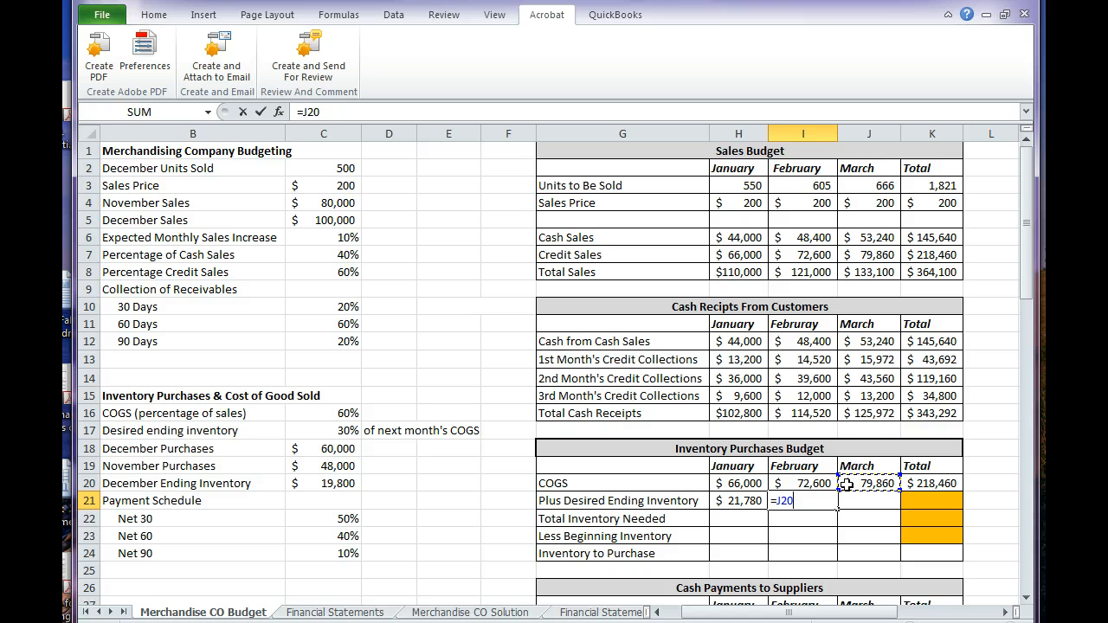
{"action": "type", "text": "*"}
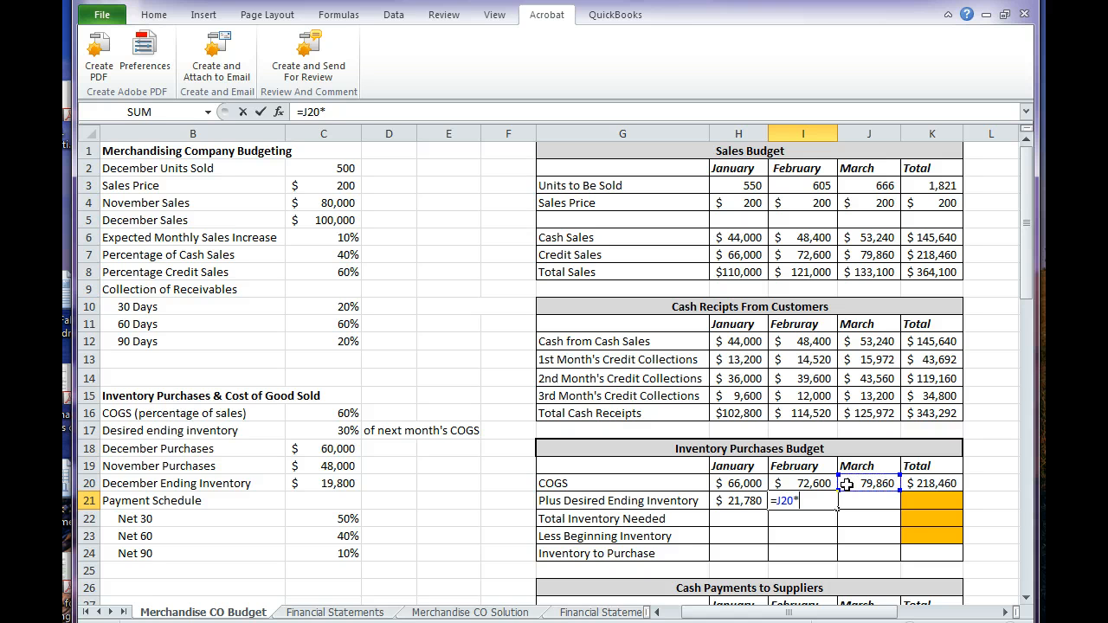
{"action": "left_click", "coordinate": [338, 411]}
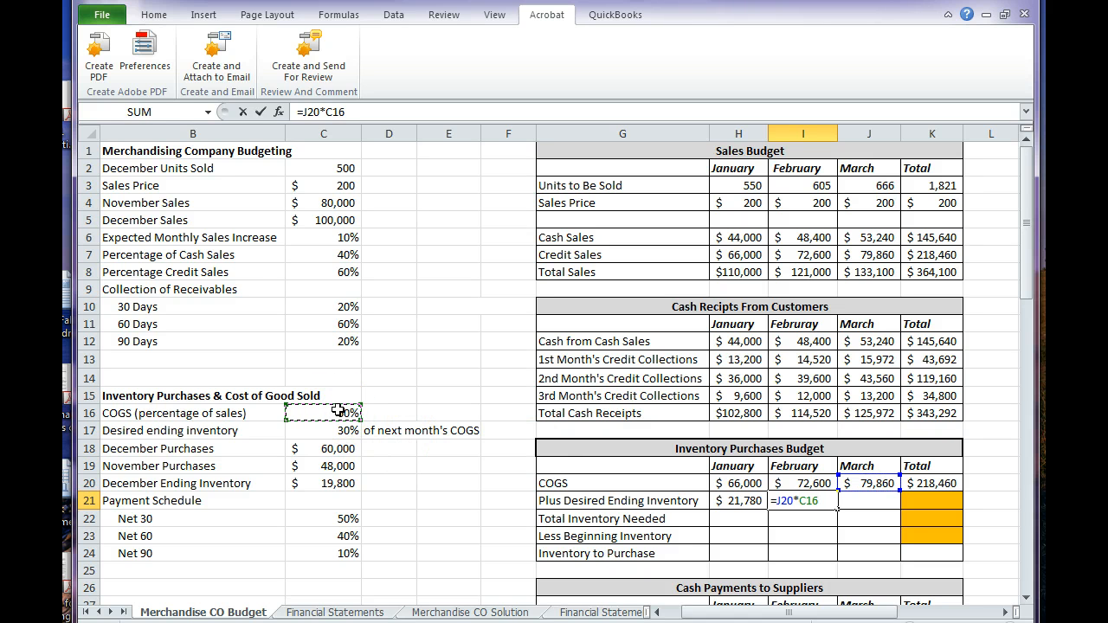
{"action": "left_click", "coordinate": [304, 431]}
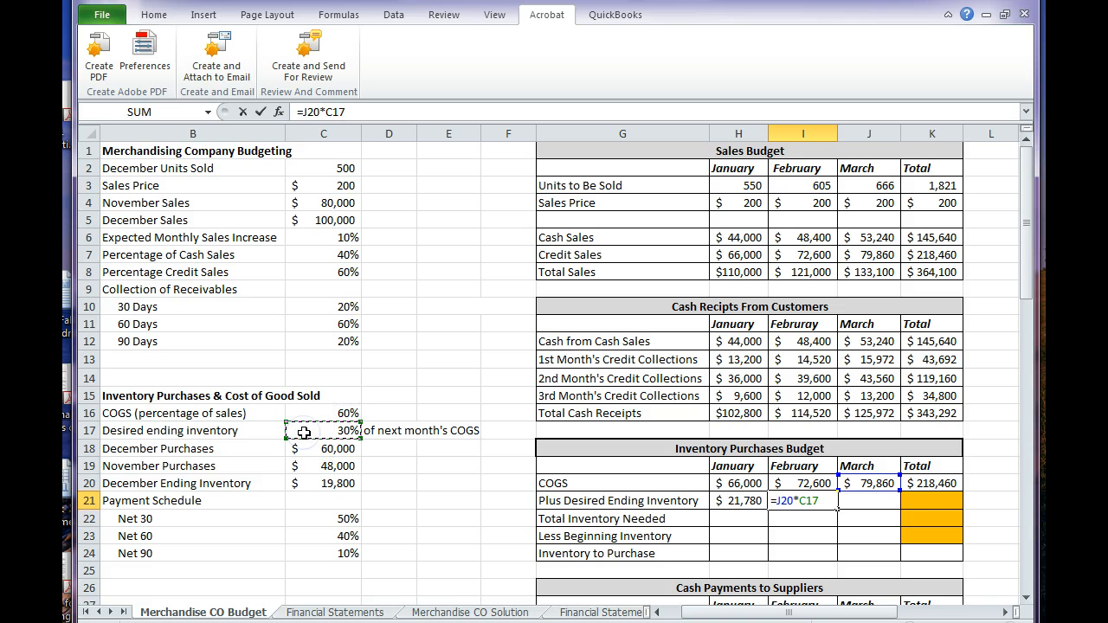
{"action": "key", "text": "Return"}
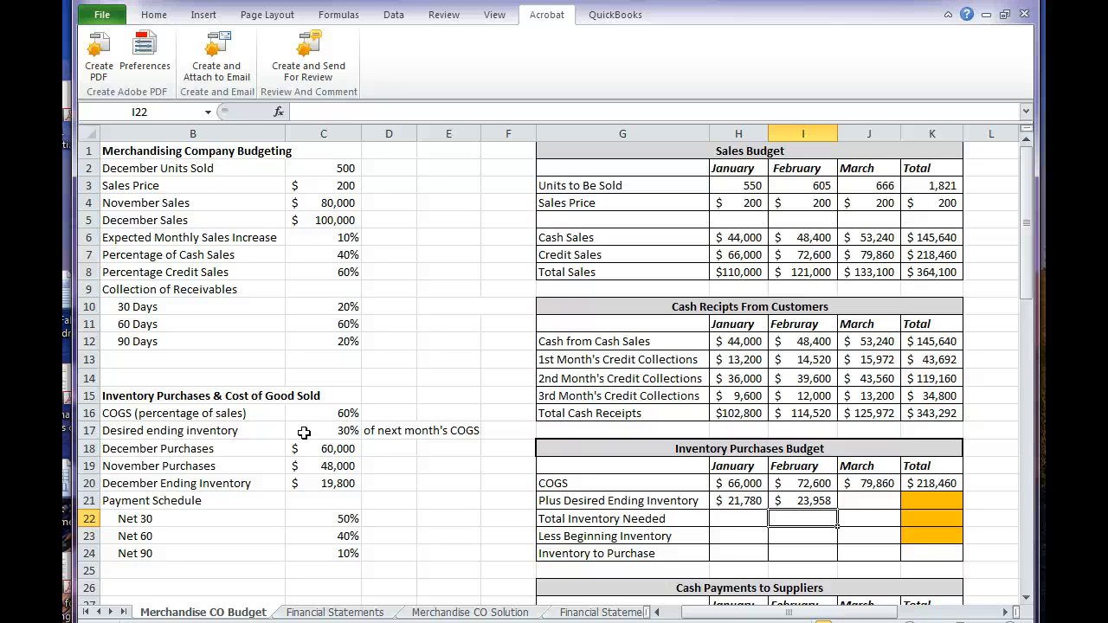
Step: Calculate January's total inventory needed in H22 by adding COGS and desired ending inventory with =H20+H21
{"action": "key", "text": "Up"}
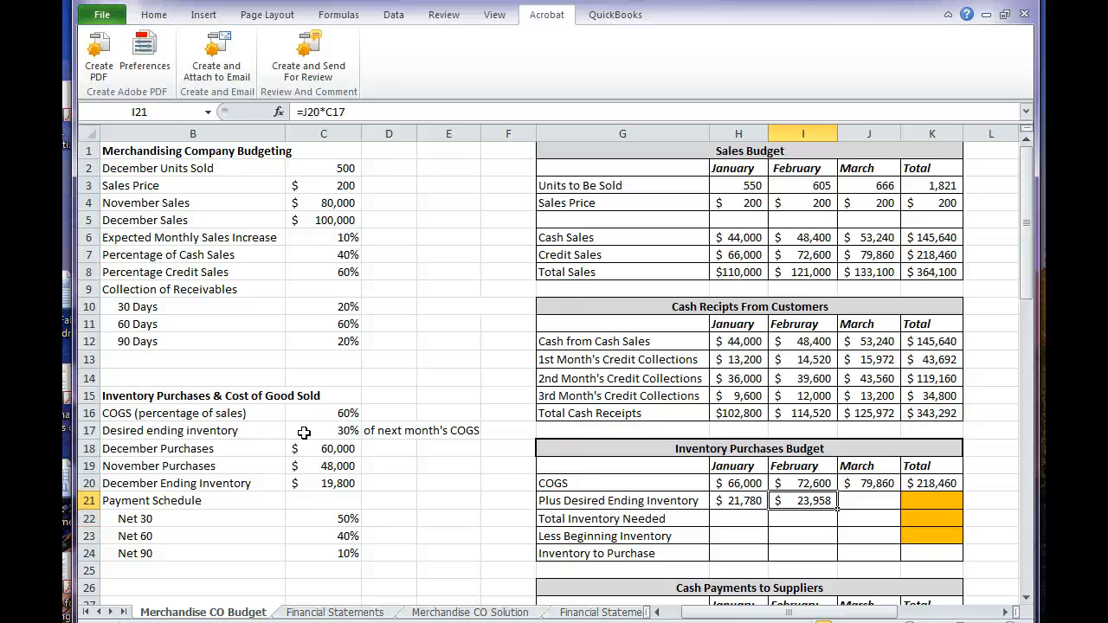
{"action": "key", "text": "Left"}
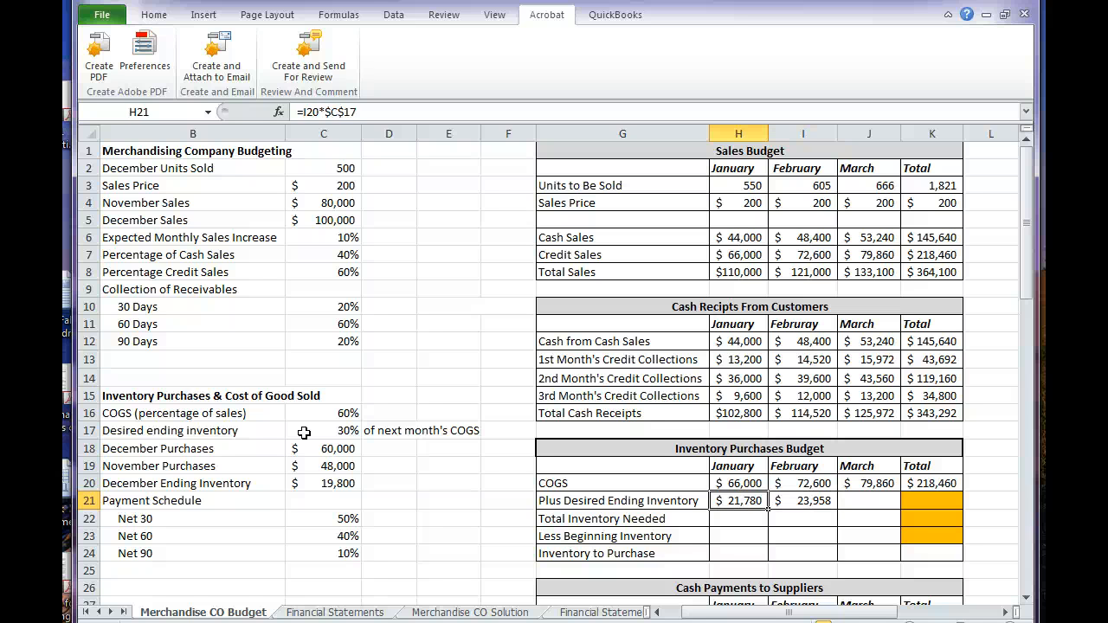
{"action": "key", "text": "Down"}
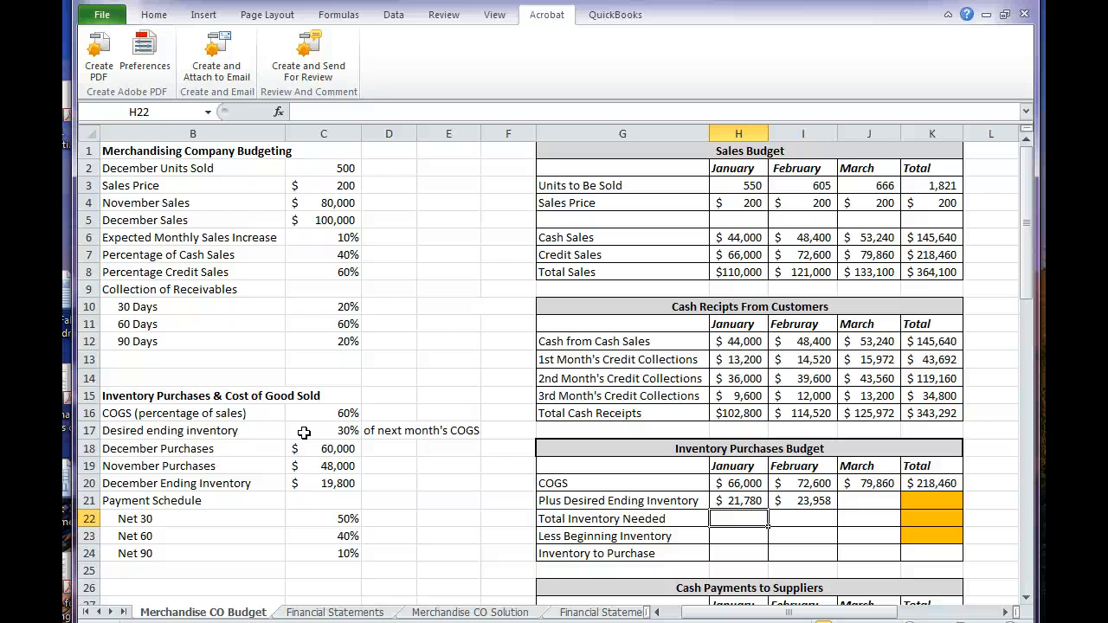
{"action": "type", "text": "="}
{"action": "key", "text": "Up"}
{"action": "key", "text": "Up"}
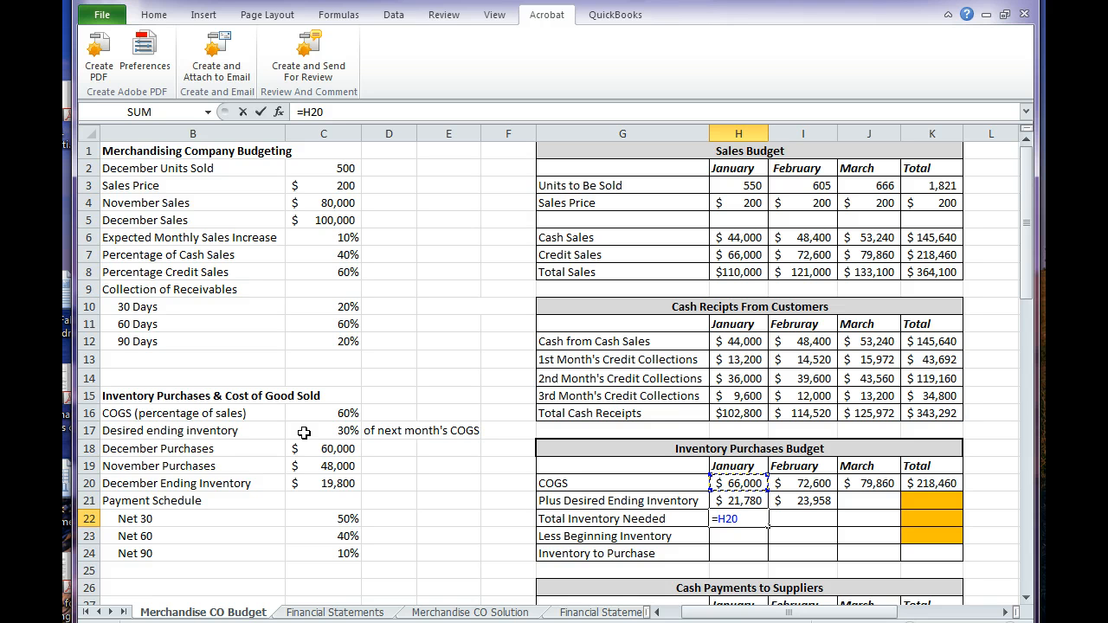
{"action": "type", "text": "+"}
{"action": "key", "text": "Up"}
{"action": "key", "text": "Return"}
{"action": "key", "text": "Return"}
{"action": "key", "text": "Up"}
{"action": "key", "text": "Up"}
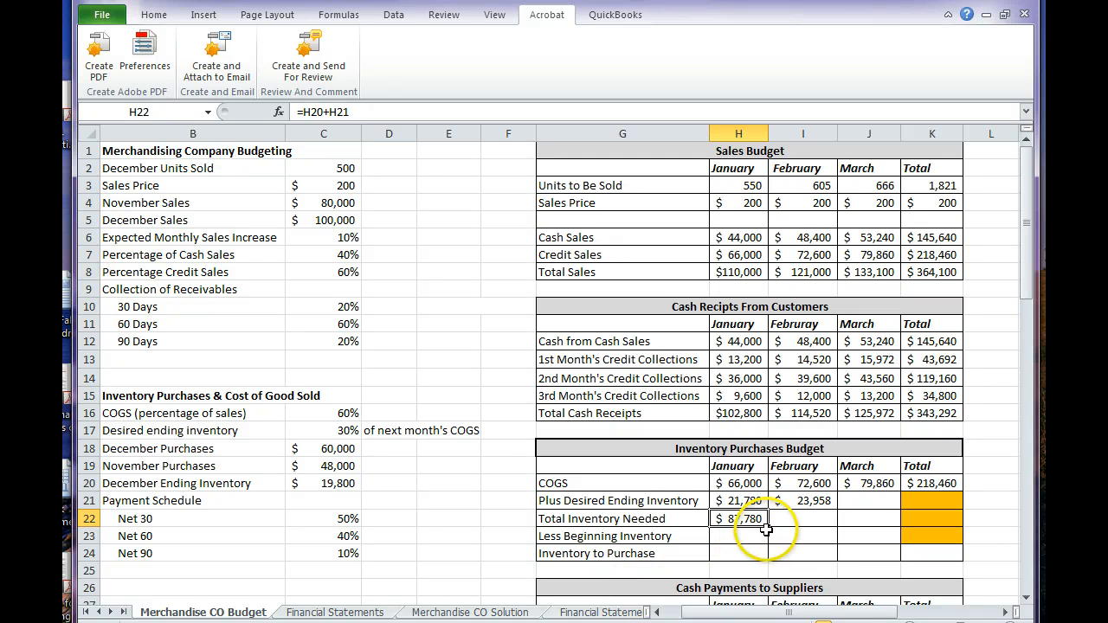
Step: Copy the January total inventory needed formula to February and March, I22:J22, and check the February formulas
{"action": "left_click_drag", "start_coordinate": [767, 527], "coordinate": [870, 522]}
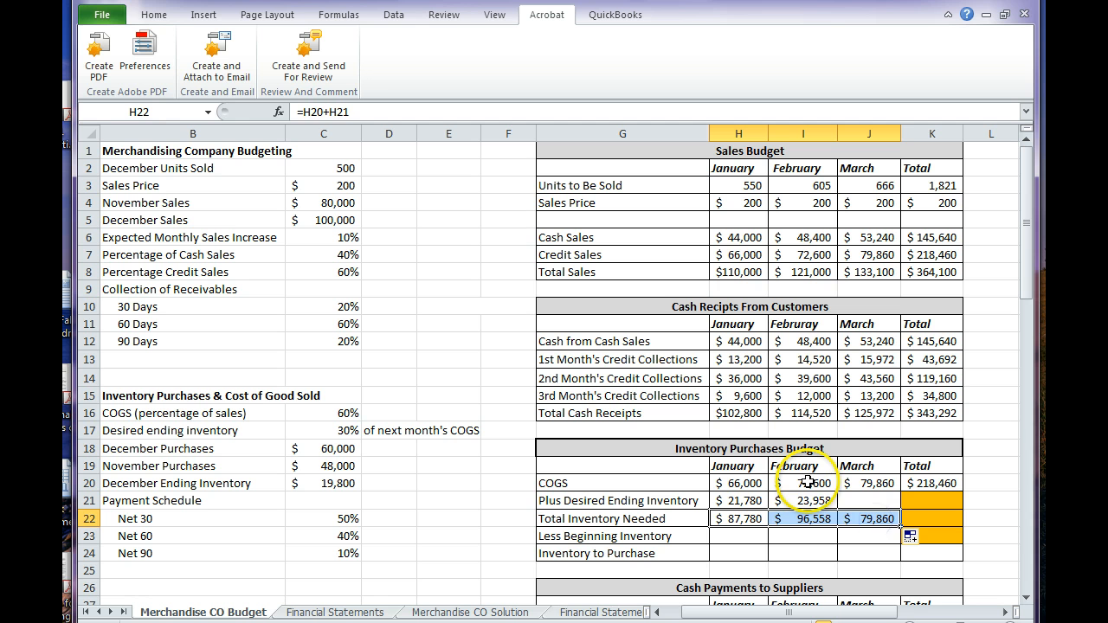
{"action": "left_click", "coordinate": [806, 482]}
{"action": "left_click", "coordinate": [795, 500]}
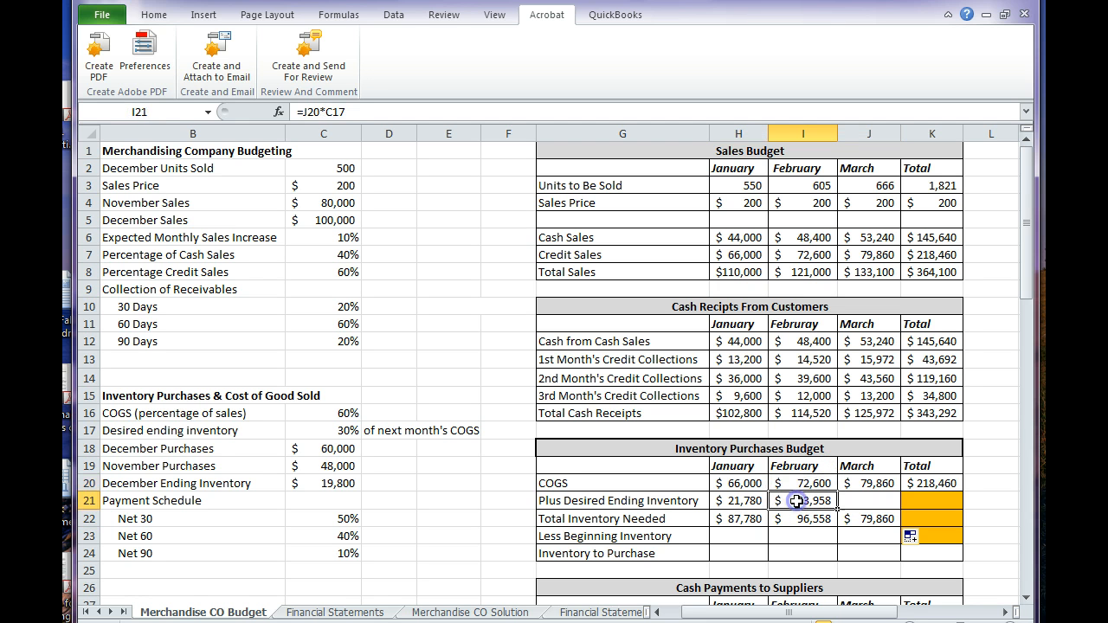
{"action": "left_click", "coordinate": [791, 518]}
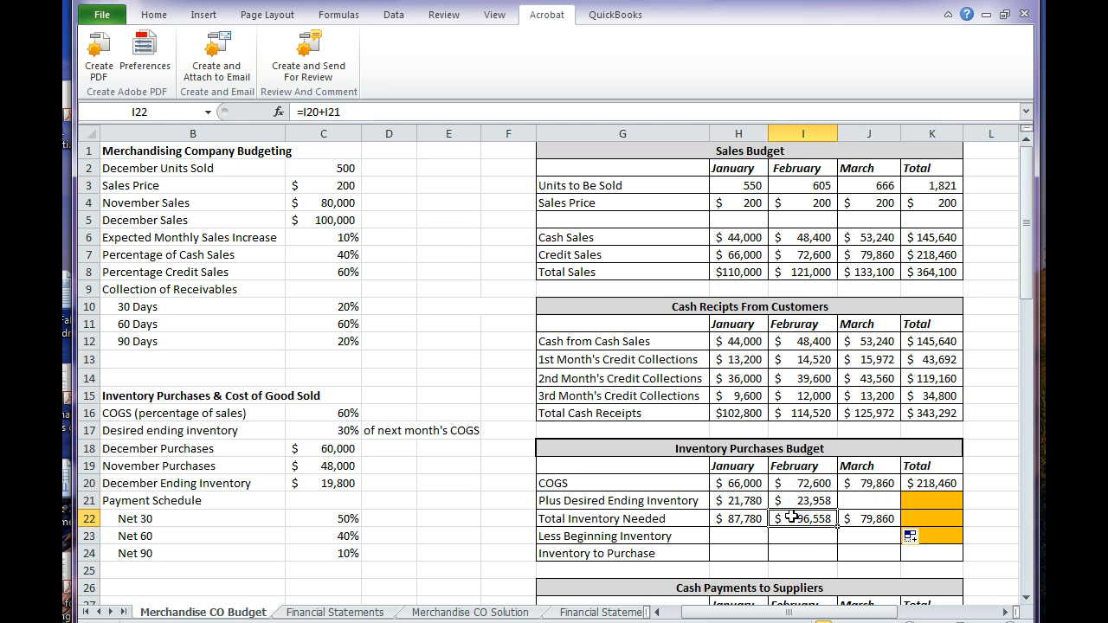
Step: Calculate March's desired ending inventory in J21 from projected April sales with the formula =J8*(1+C6)*C16*C17
{"action": "left_click", "coordinate": [864, 502]}
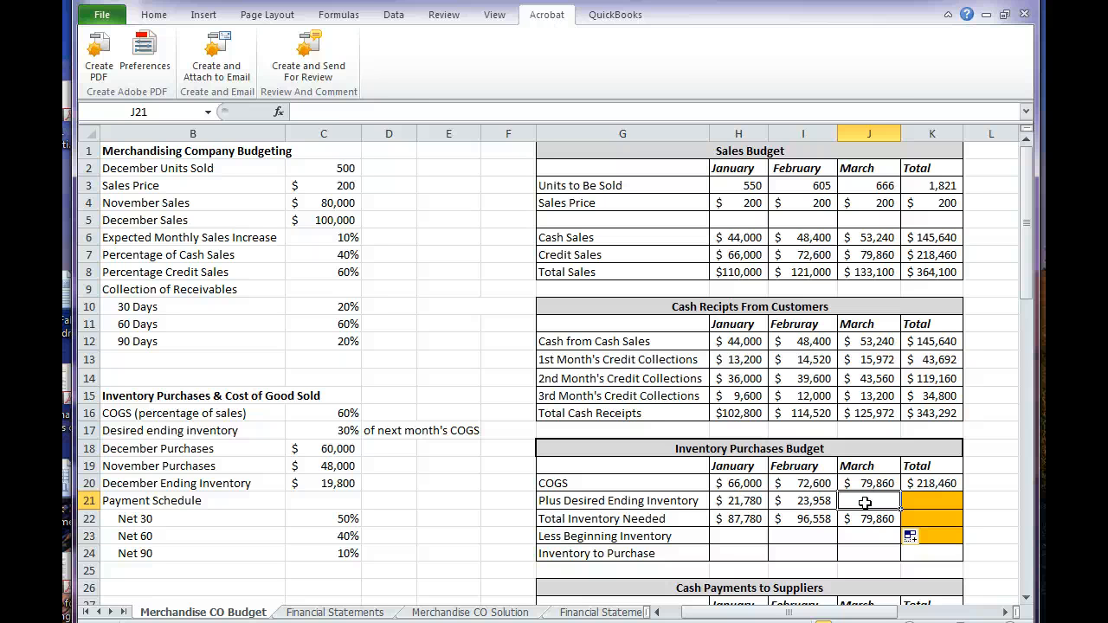
{"action": "type", "text": "="}
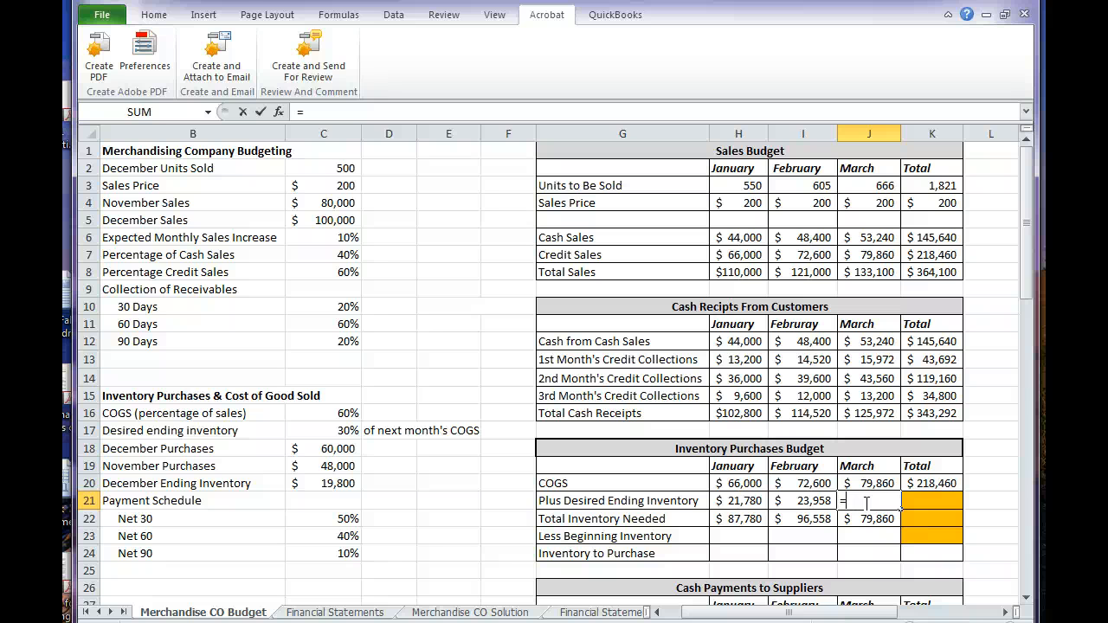
{"action": "left_click", "coordinate": [877, 275]}
{"action": "type", "text": "*("}
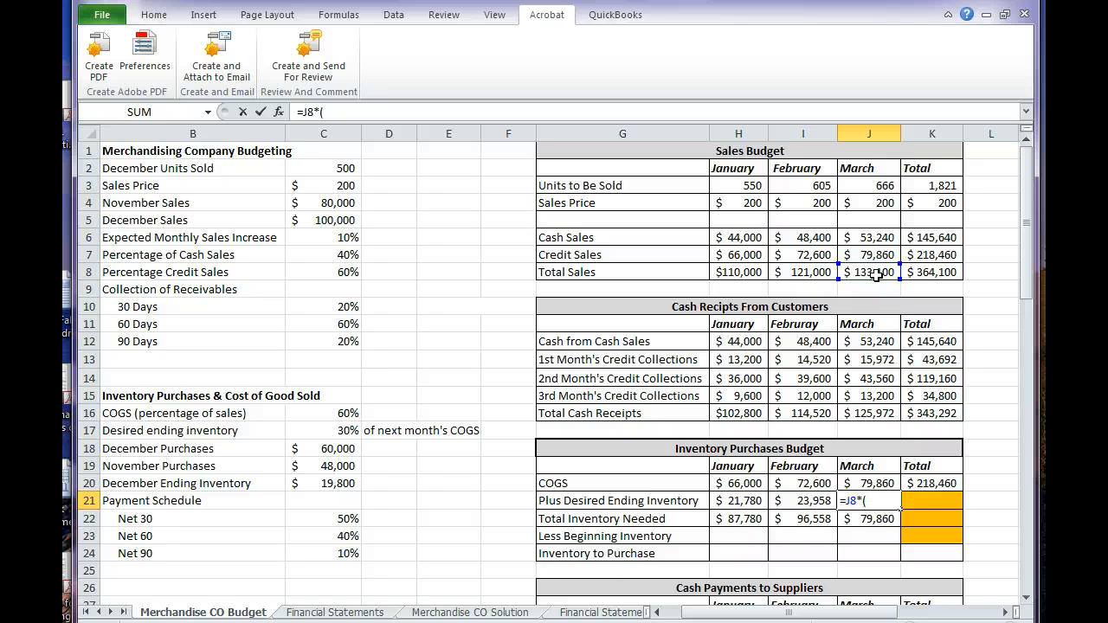
{"action": "type", "text": "1+"}
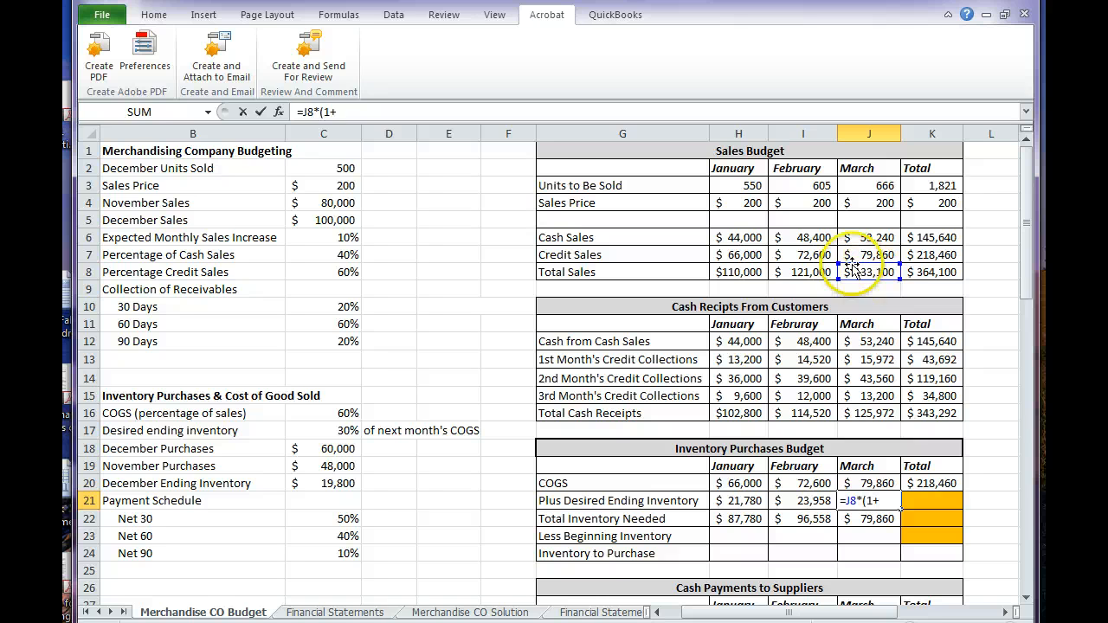
{"action": "left_click", "coordinate": [302, 241]}
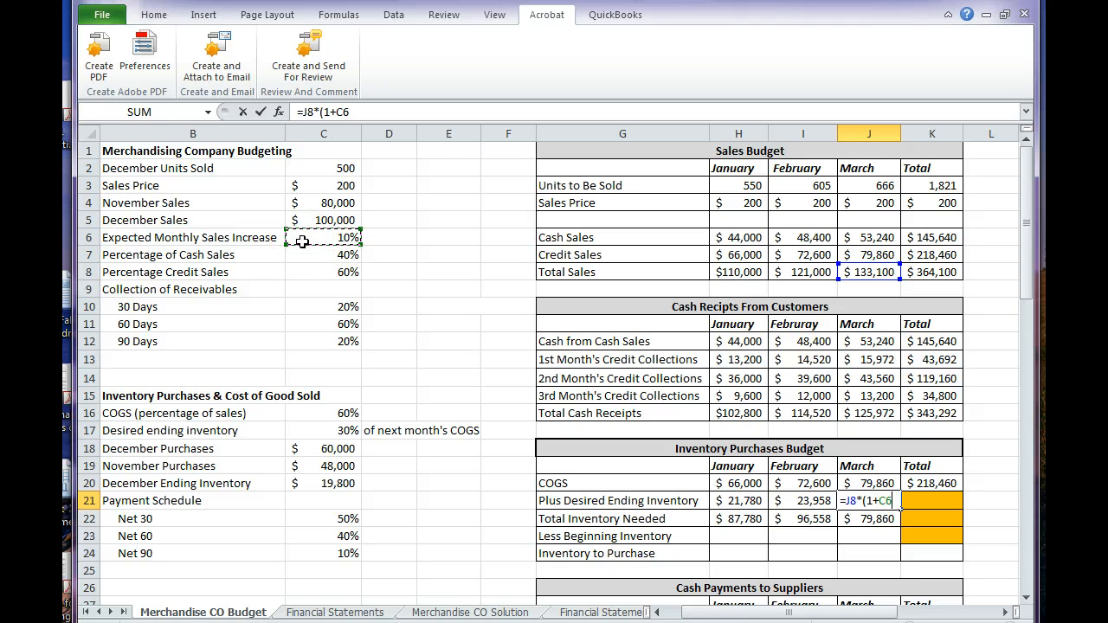
{"action": "type", "text": ")*"}
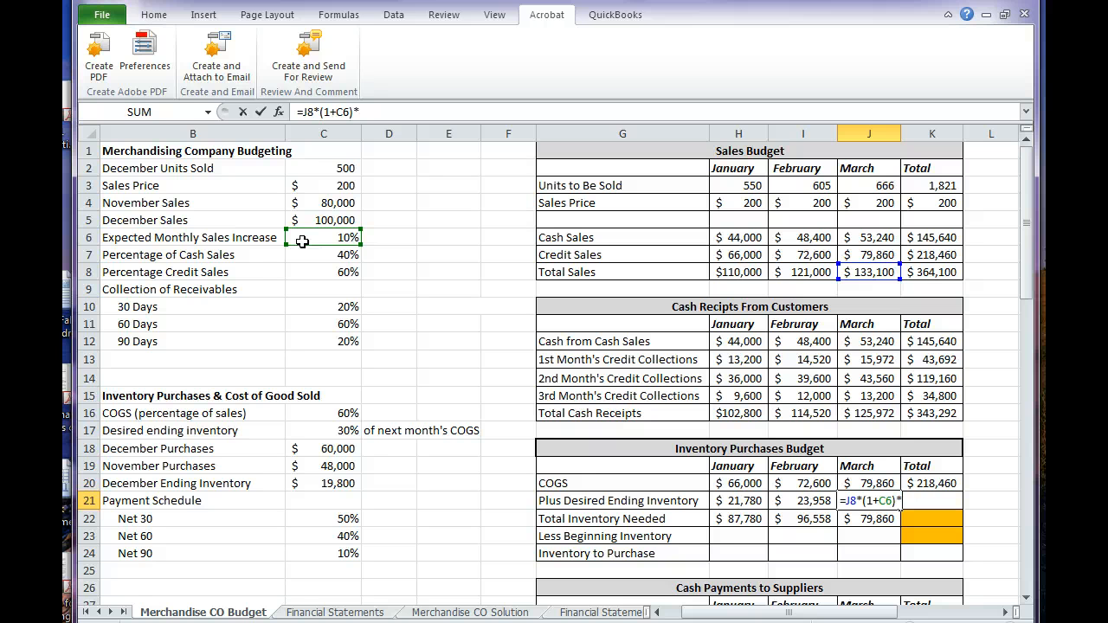
{"action": "left_click", "coordinate": [299, 412]}
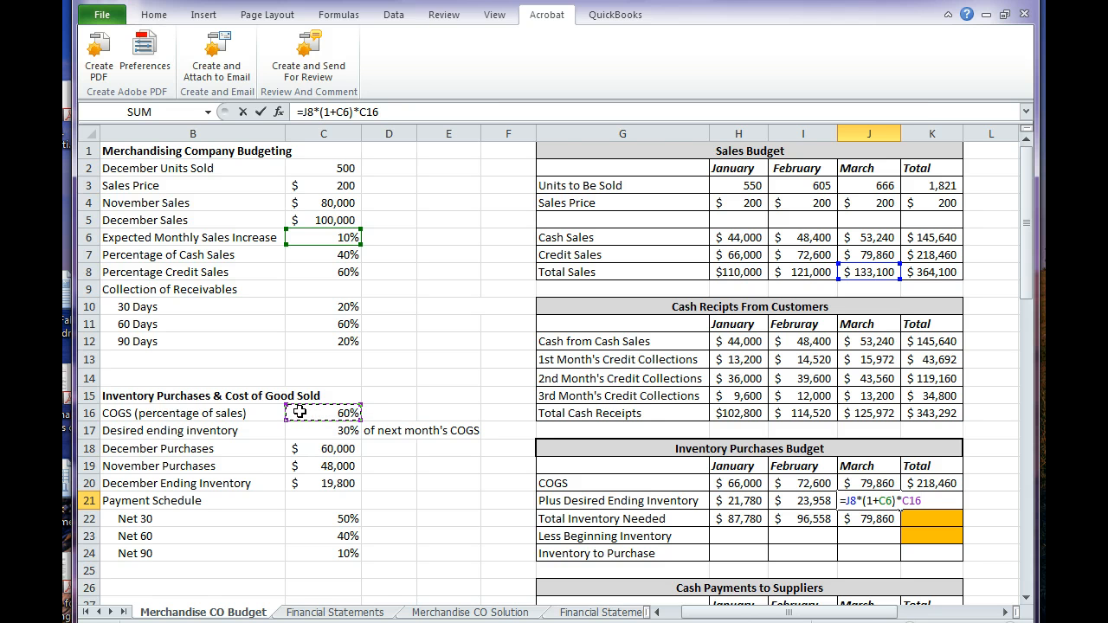
{"action": "type", "text": "*"}
{"action": "left_click", "coordinate": [301, 433]}
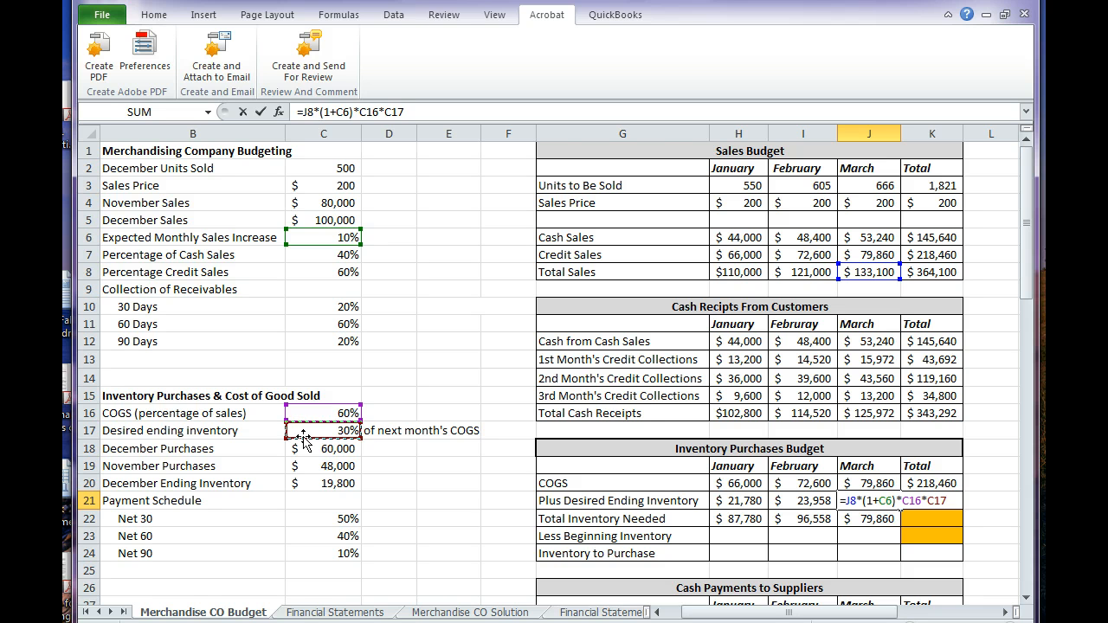
{"action": "key", "text": "Return"}
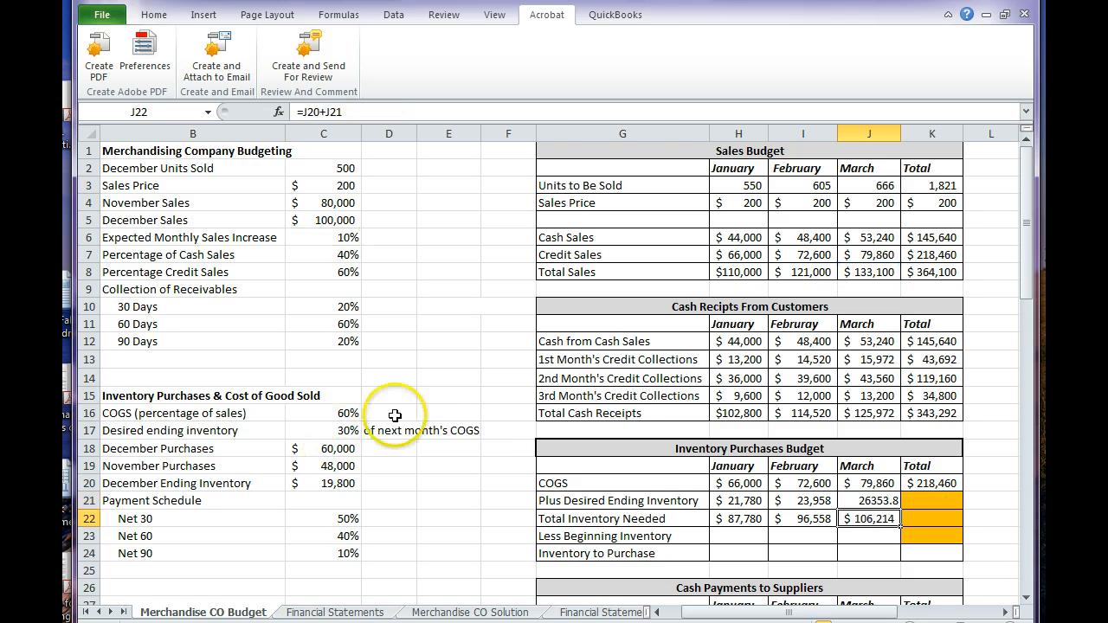
{"action": "left_click", "coordinate": [860, 488]}
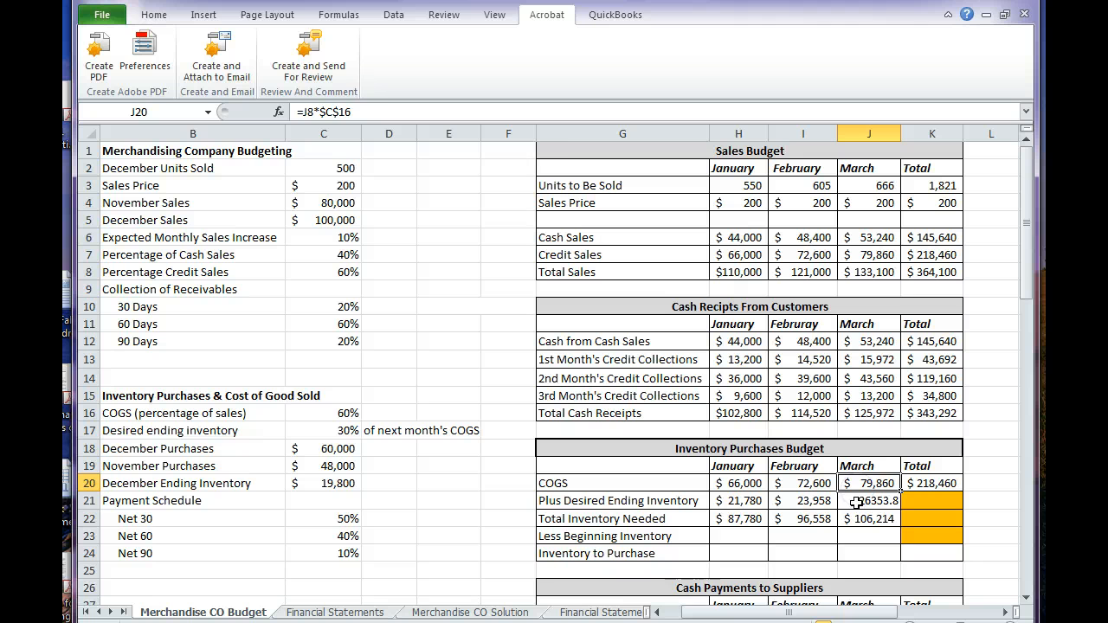
Step: Format March's desired ending inventory in J21 as a dollar amount with no decimal places
{"action": "left_click", "coordinate": [859, 501]}
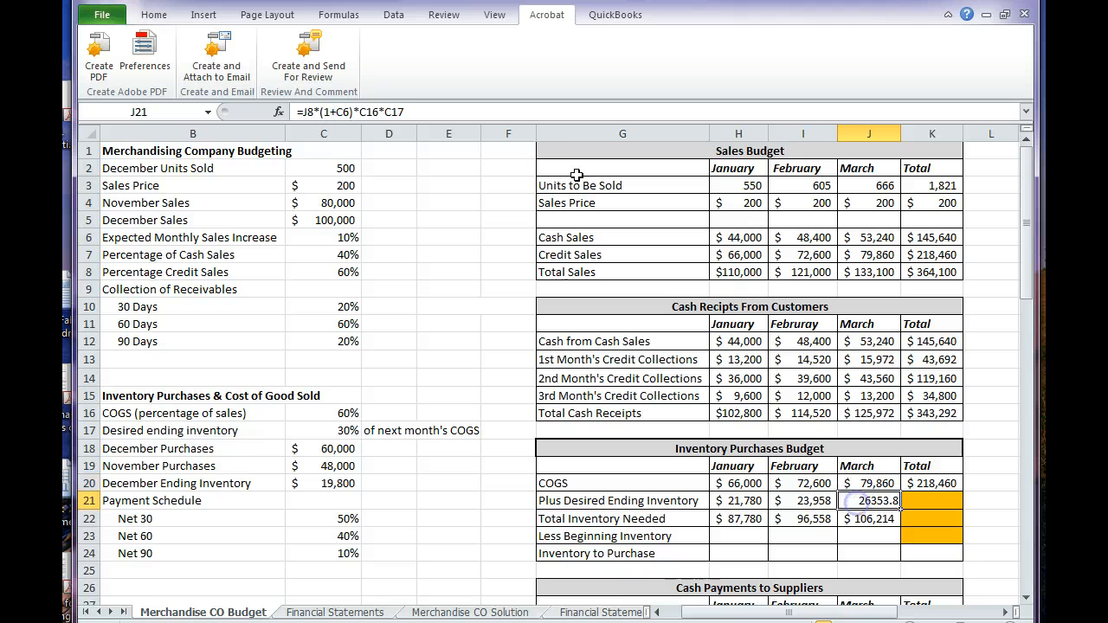
{"action": "left_click", "coordinate": [153, 14]}
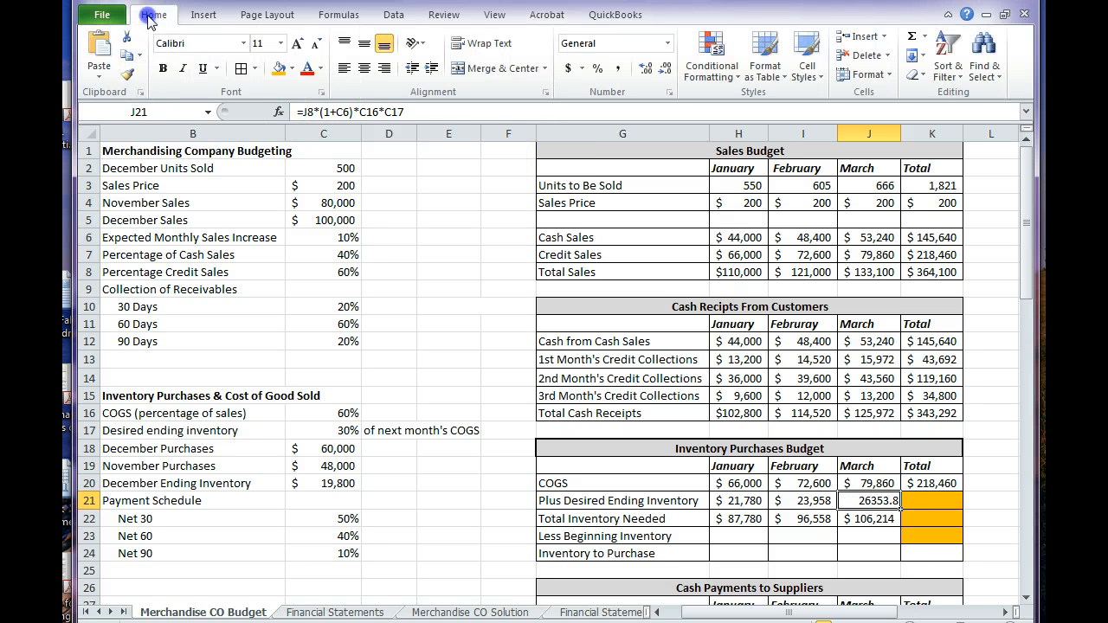
{"action": "left_click", "coordinate": [567, 71]}
{"action": "left_click", "coordinate": [664, 69]}
{"action": "left_click", "coordinate": [664, 70]}
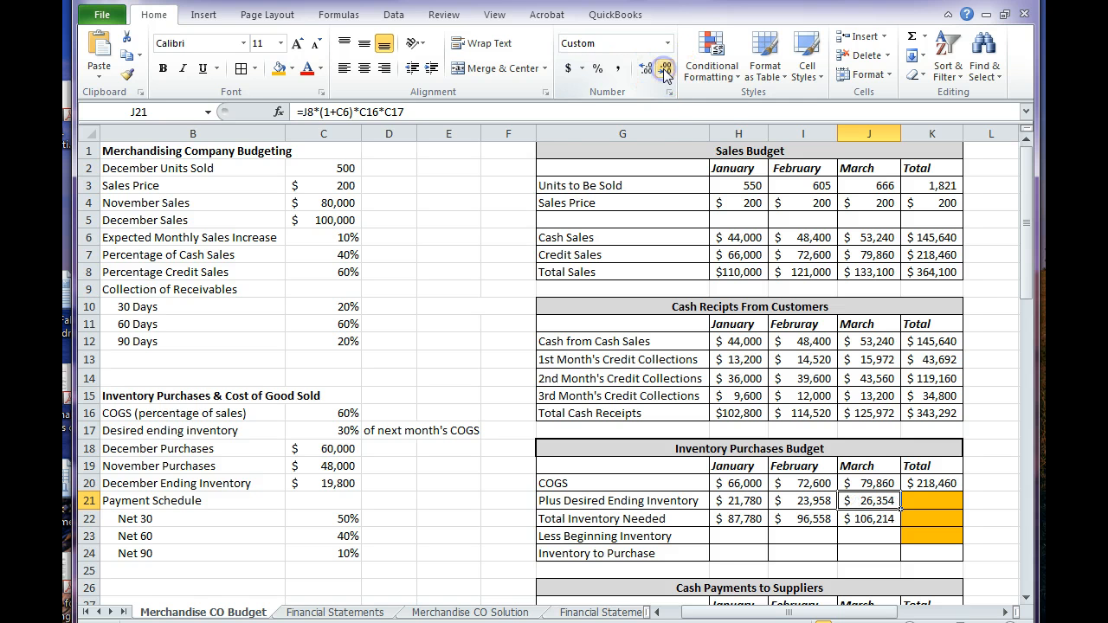
Step: Cross-check March's desired ending inventory with the test formula =I21*1.1 in L21, and clear that cell
{"action": "left_click", "coordinate": [869, 519]}
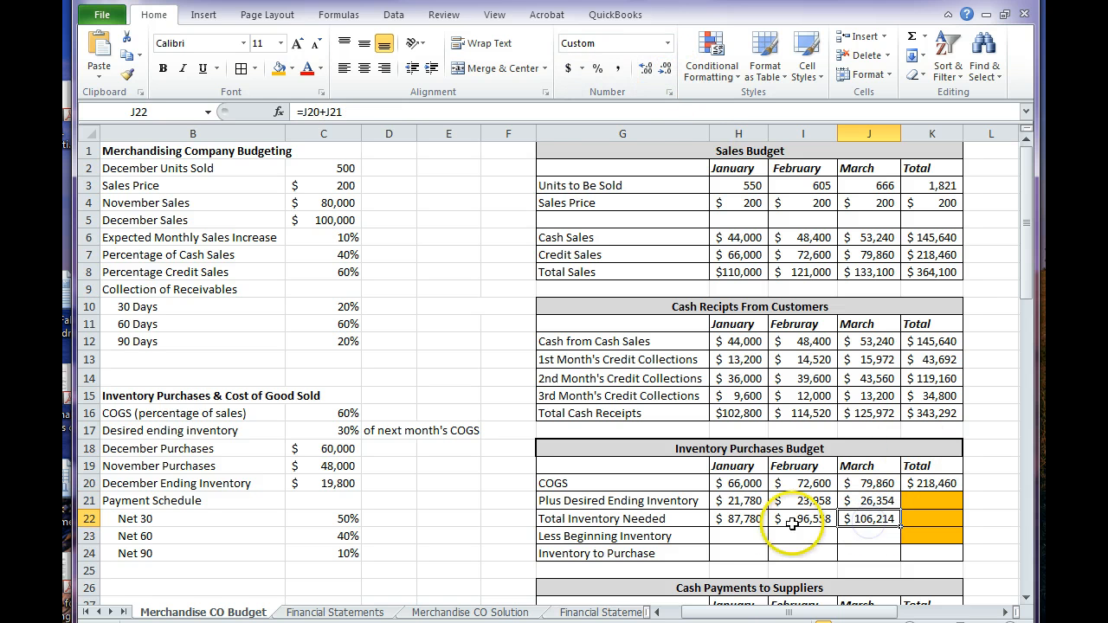
{"action": "left_click", "coordinate": [759, 505]}
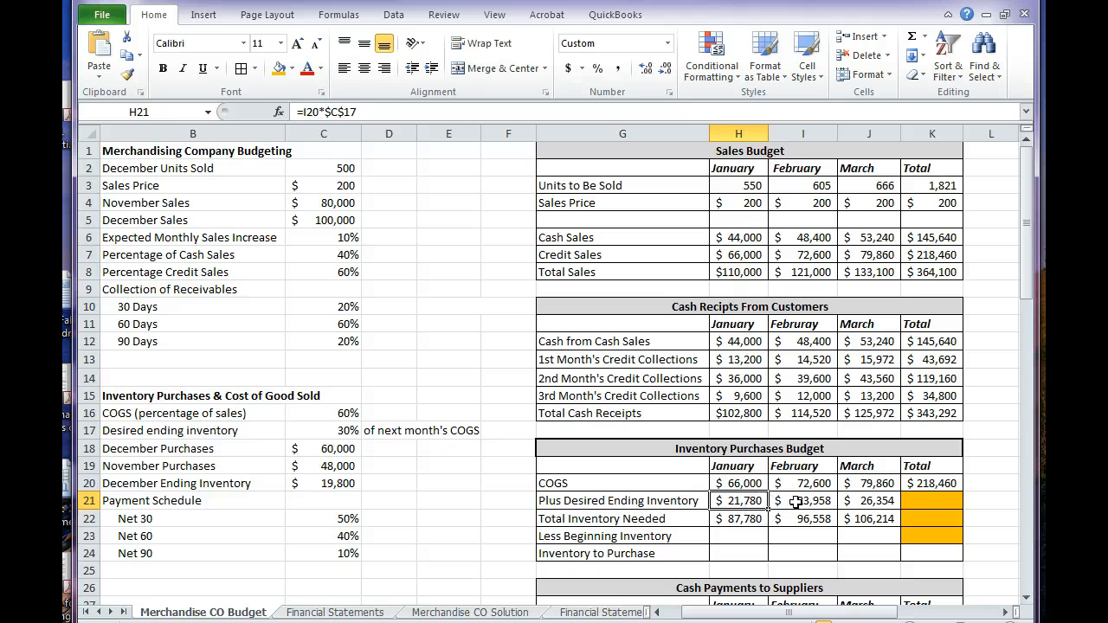
{"action": "left_click", "coordinate": [791, 500]}
{"action": "left_click", "coordinate": [856, 504]}
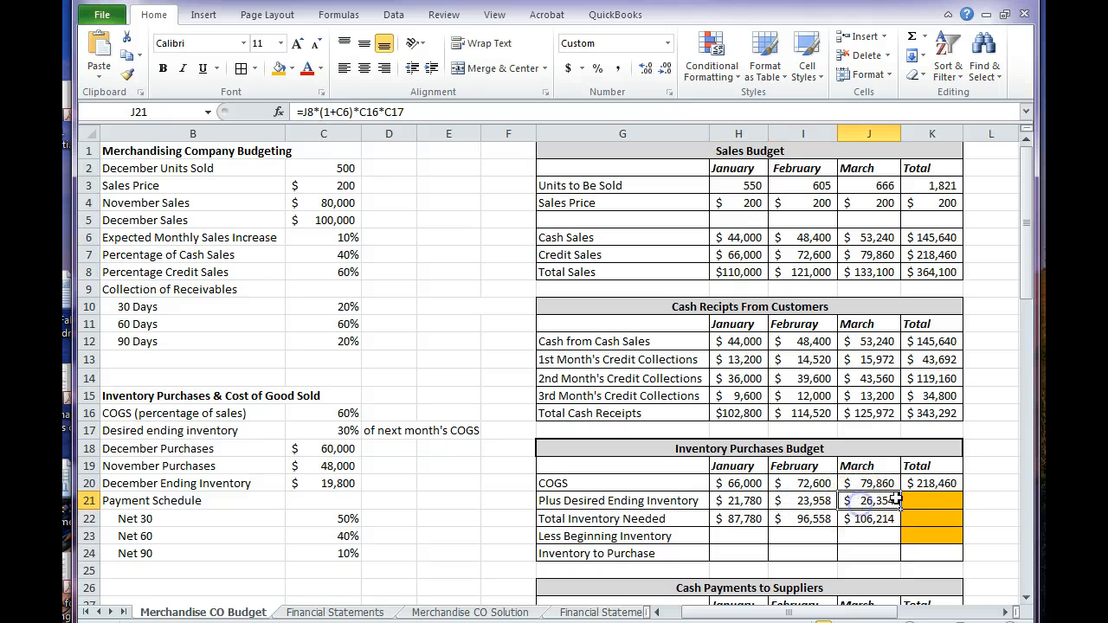
{"action": "left_click", "coordinate": [975, 509]}
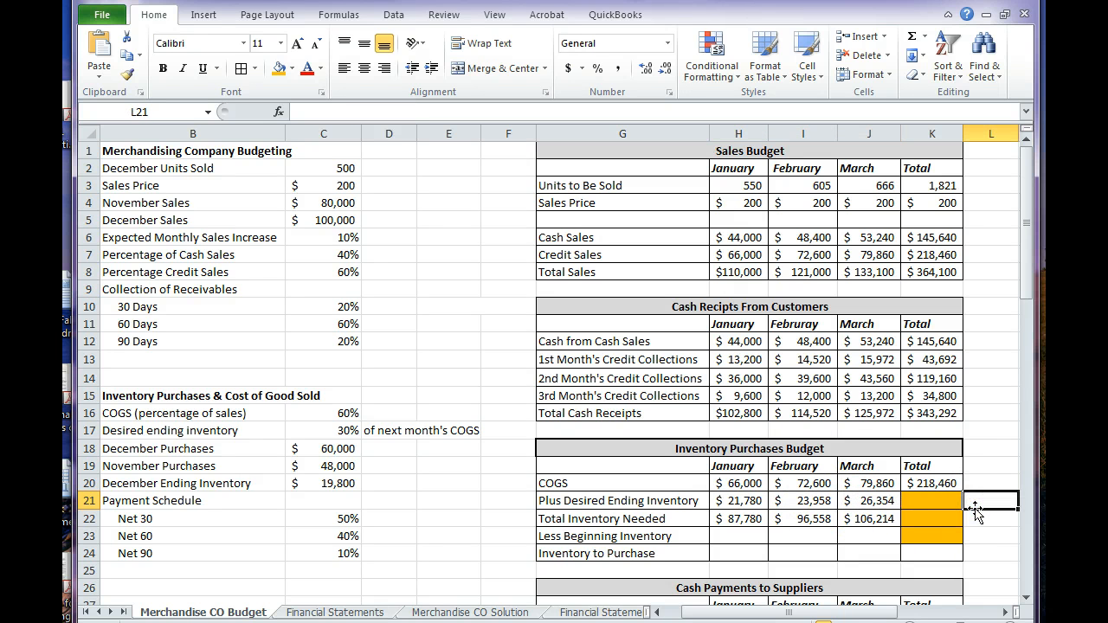
{"action": "type", "text": "="}
{"action": "key", "text": "Left"}
{"action": "key", "text": "Left"}
{"action": "key", "text": "Left"}
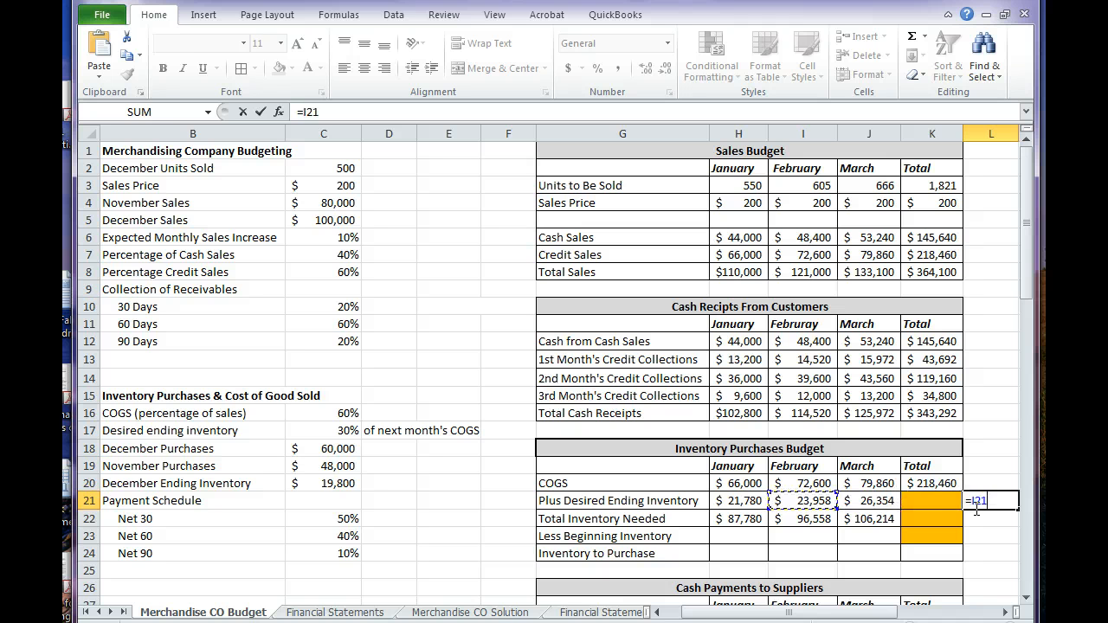
{"action": "type", "text": "*1.10"}
{"action": "key", "text": "Return"}
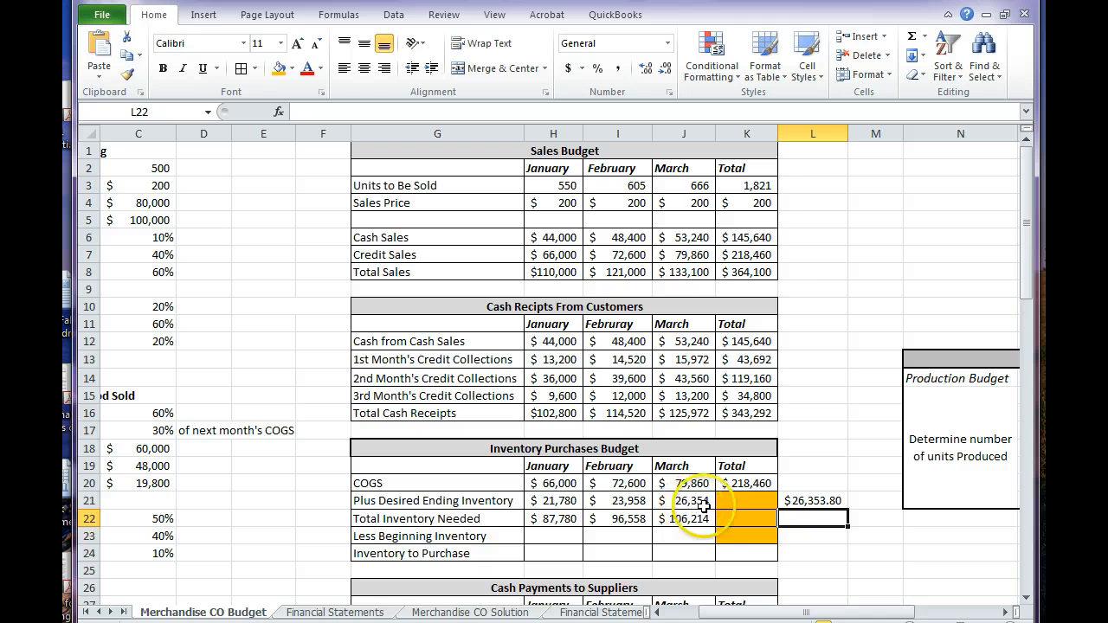
{"action": "left_click", "coordinate": [800, 502]}
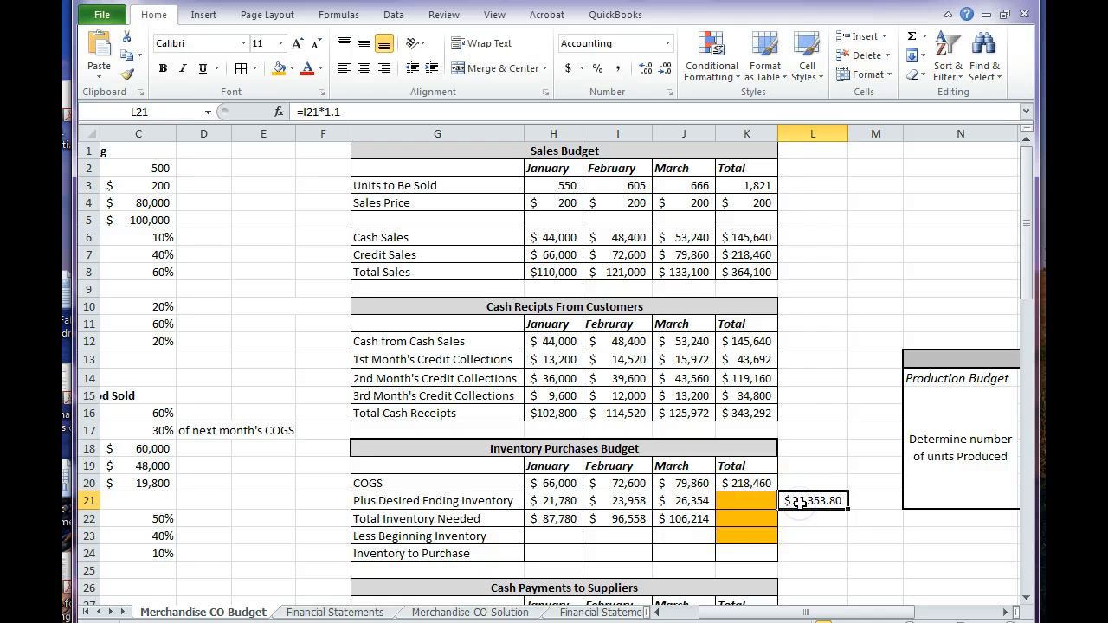
{"action": "key", "text": "Delete"}
Step: Set the total desired ending inventory in K21 to March's ending inventory with =J21, and review the monthly amounts in that row
{"action": "key", "text": "Left"}
{"action": "key", "text": "Left"}
{"action": "key", "text": "Left"}
{"action": "key", "text": "Left"}
{"action": "key", "text": "Left"}
{"action": "key", "text": "Left"}
{"action": "key", "text": "Left"}
{"action": "key", "text": "Left"}
{"action": "key", "text": "Left"}
{"action": "key", "text": "Left"}
{"action": "key", "text": "Left"}
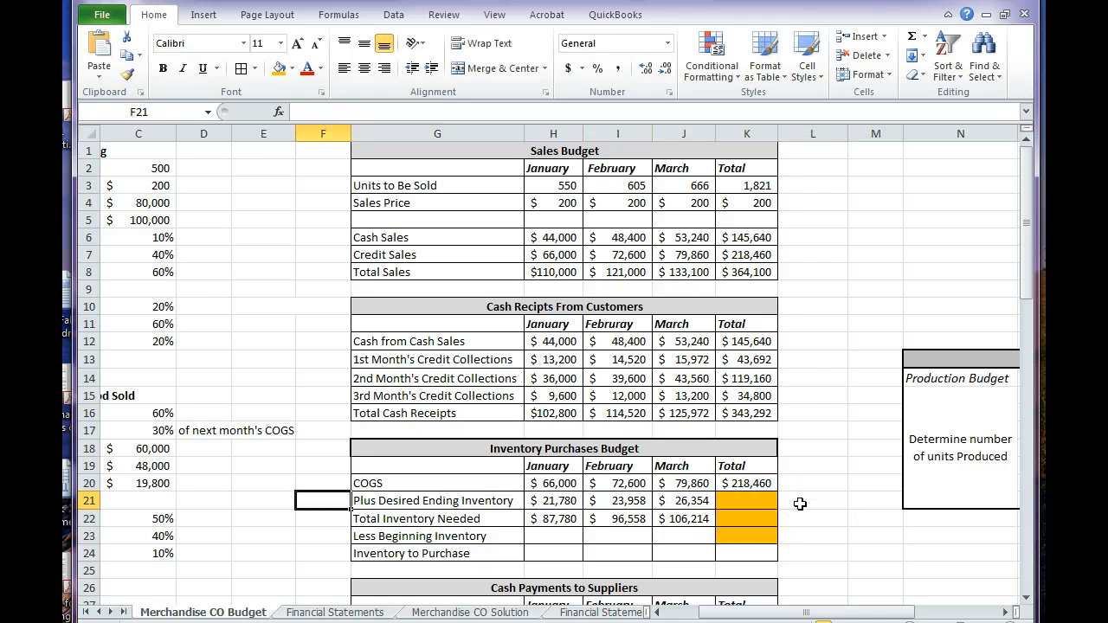
{"action": "key", "text": "Right"}
{"action": "key", "text": "Right"}
{"action": "key", "text": "Right"}
{"action": "key", "text": "Right"}
{"action": "key", "text": "Right"}
{"action": "key", "text": "Right"}
{"action": "key", "text": "Right"}
{"action": "key", "text": "Right"}
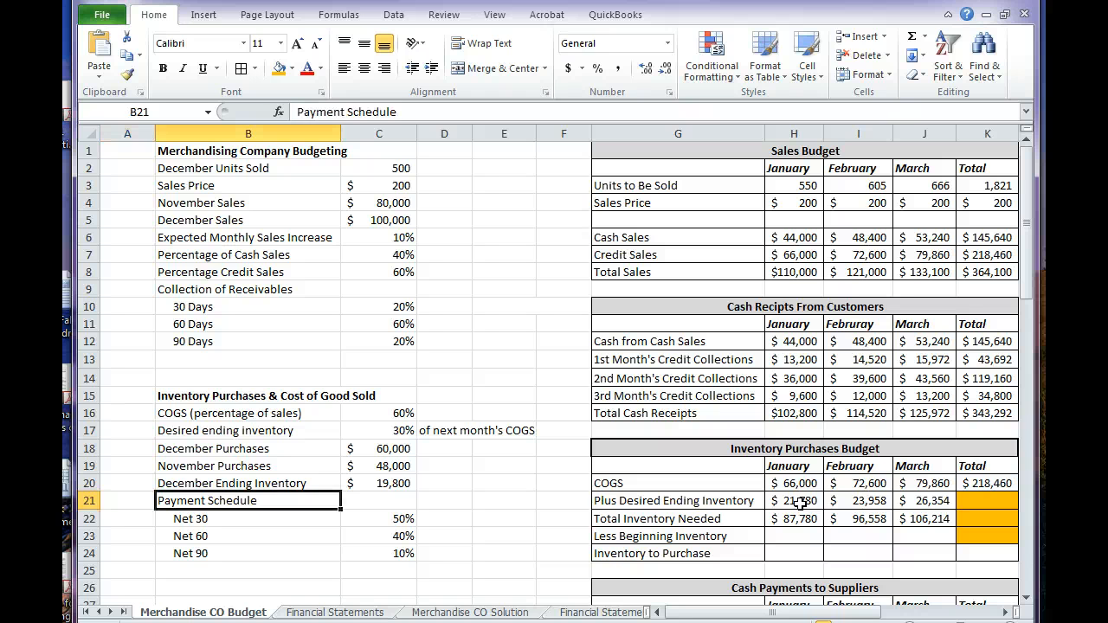
{"action": "key", "text": "Right"}
{"action": "key", "text": "Right"}
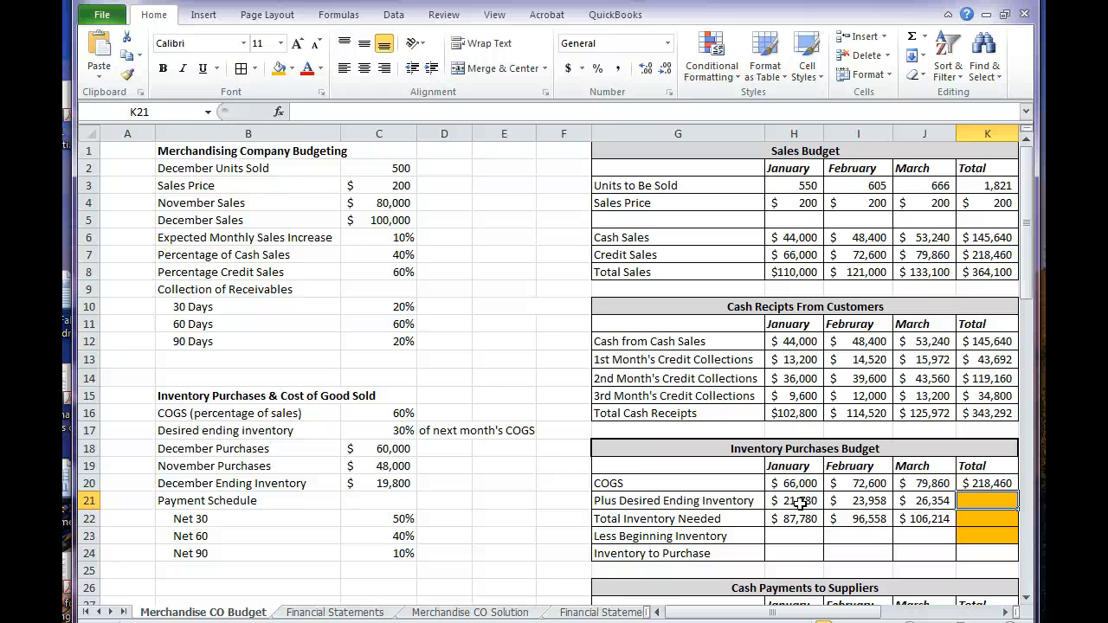
{"action": "type", "text": "="}
{"action": "key", "text": "Left"}
{"action": "key", "text": "Return"}
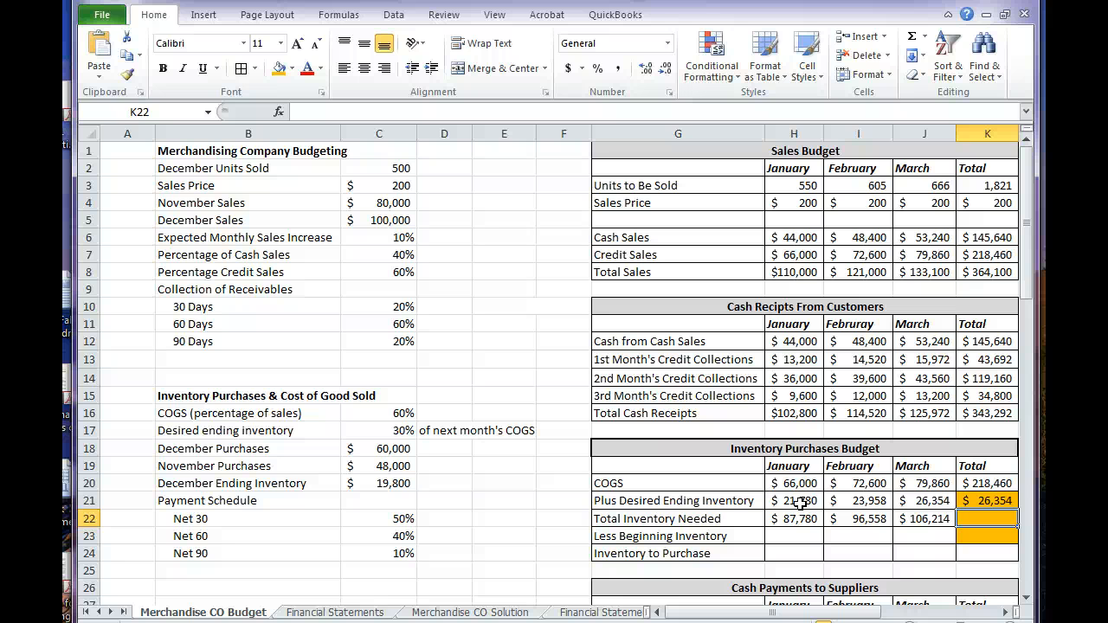
{"action": "left_click", "coordinate": [856, 502]}
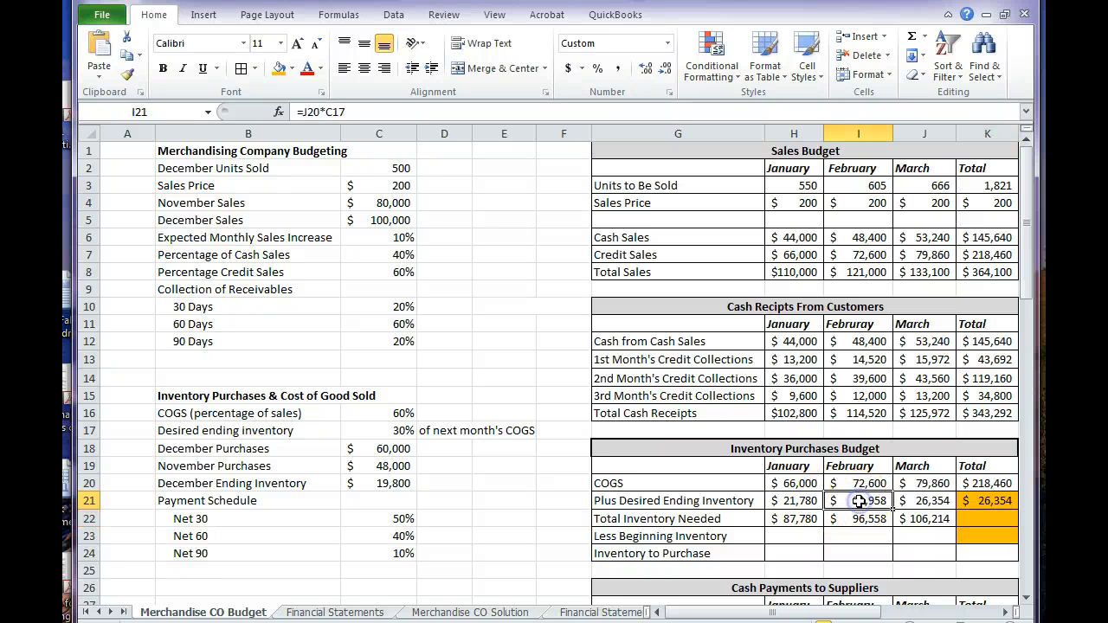
{"action": "left_click", "coordinate": [792, 500]}
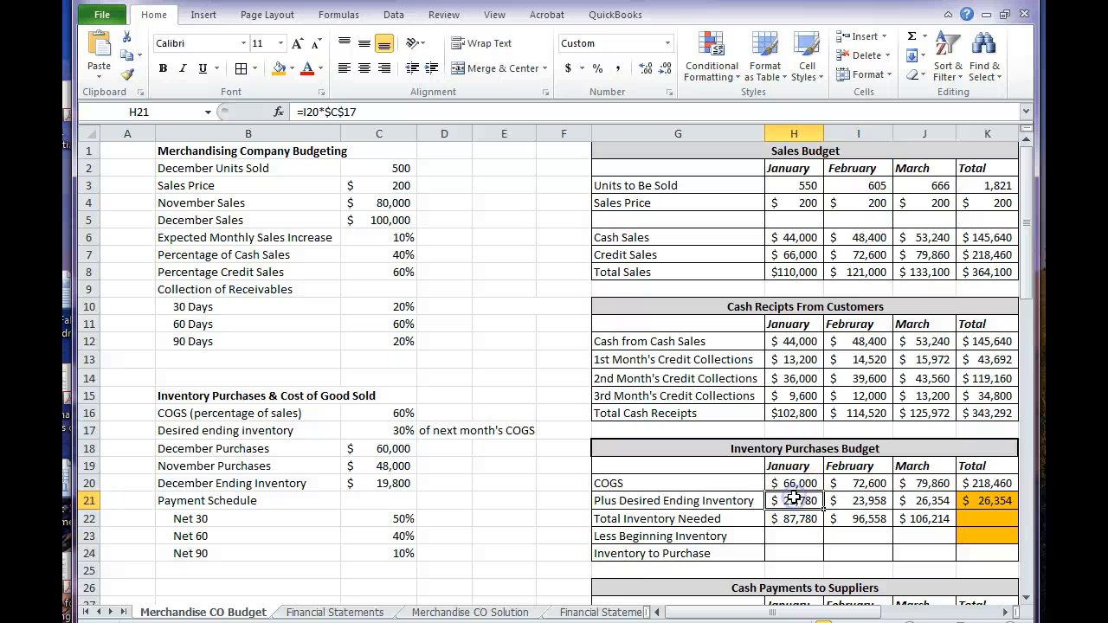
{"action": "left_click", "coordinate": [926, 501]}
{"action": "left_click", "coordinate": [978, 500]}
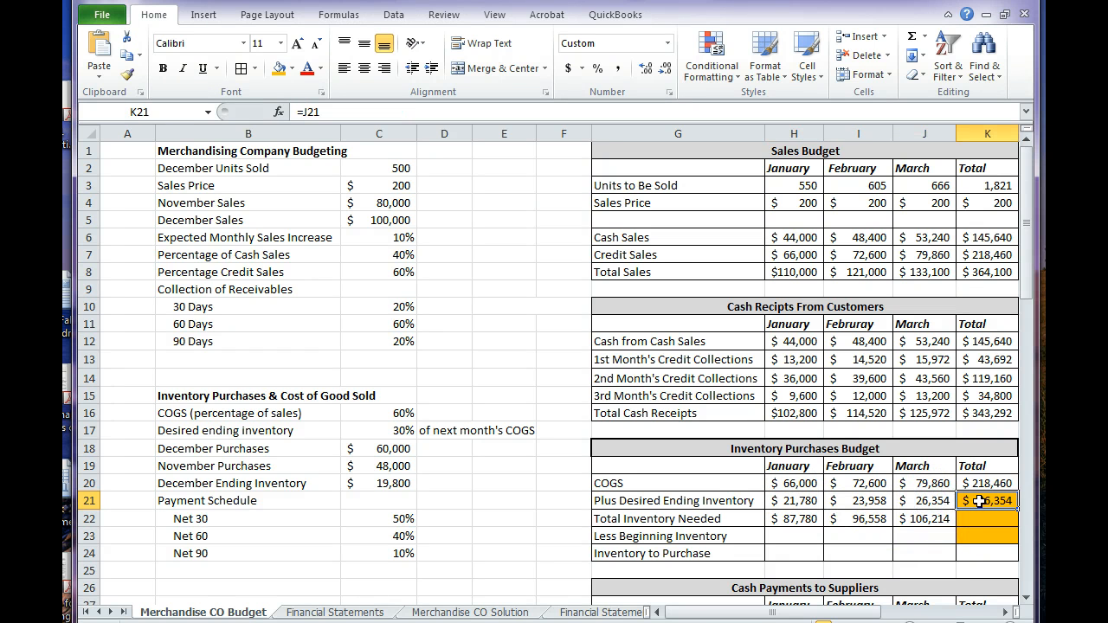
Step: Calculate the quarter's total inventory needed in K22 by adding total COGS and desired ending inventory with =K20+K21
{"action": "left_click", "coordinate": [982, 517]}
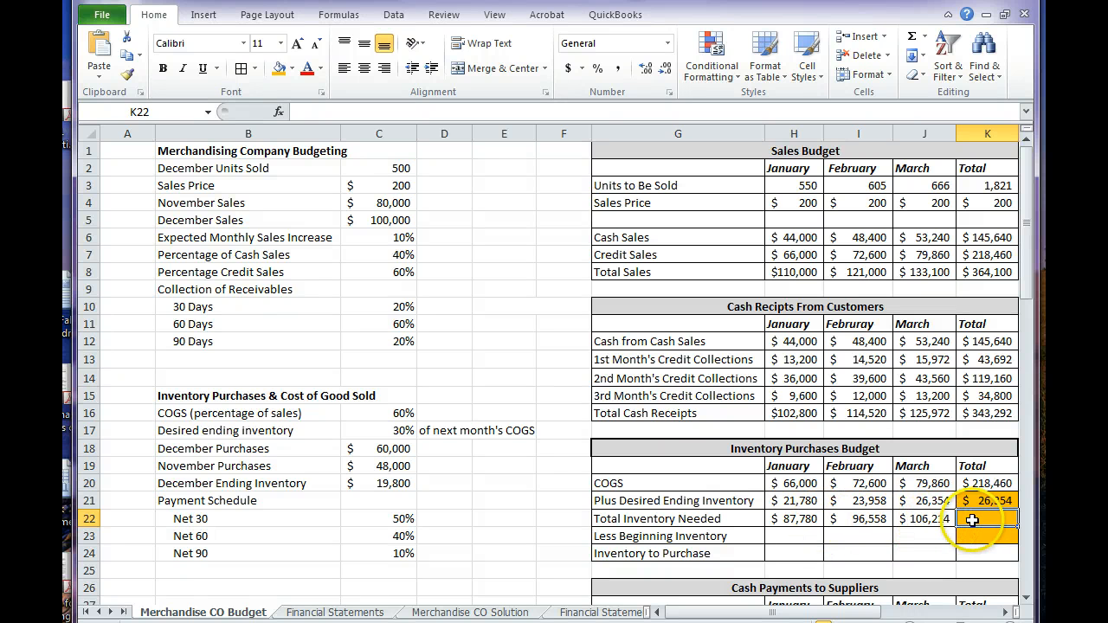
{"action": "type", "text": "="}
{"action": "key", "text": "Up"}
{"action": "key", "text": "Up"}
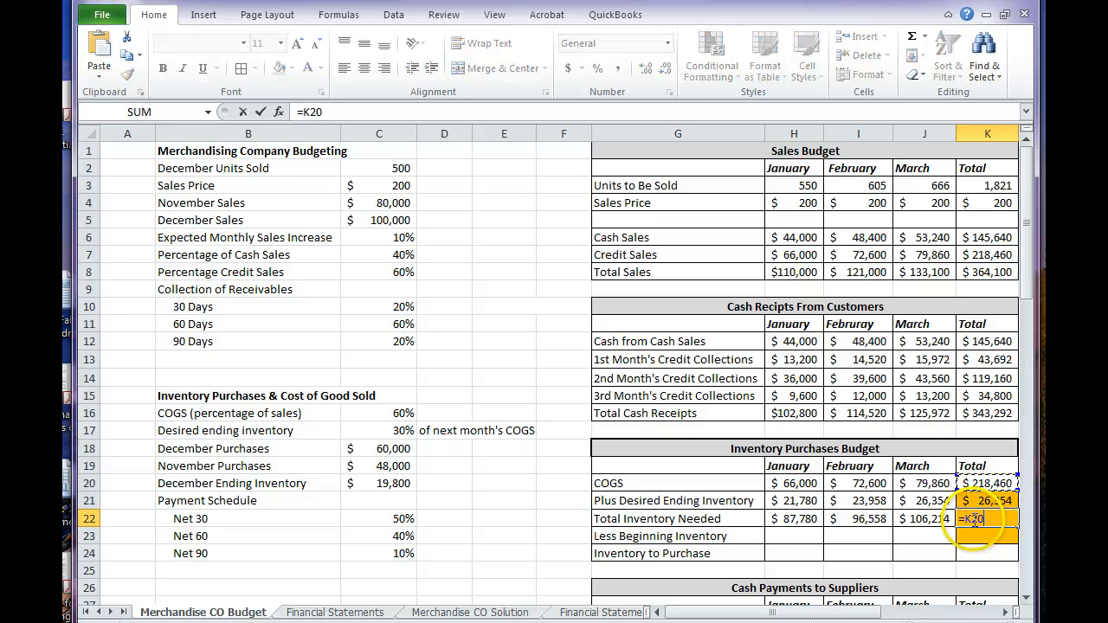
{"action": "type", "text": "+"}
{"action": "key", "text": "Up"}
{"action": "key", "text": "Return"}
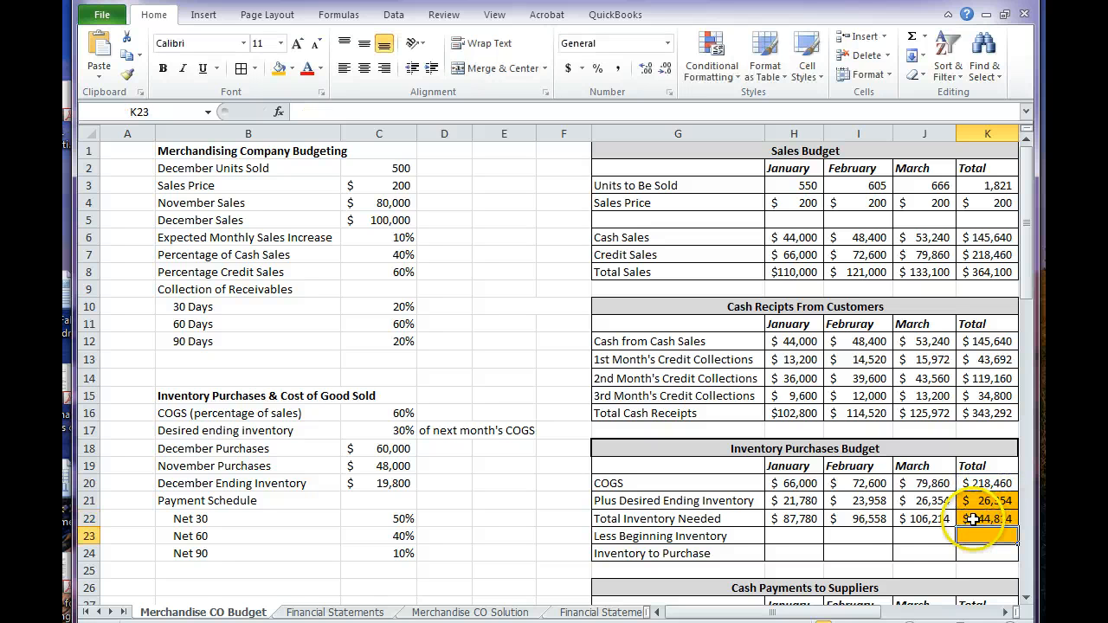
Step: Examine the monthly total inventory needed amounts and compare the total-column formulas in K20, K21 and K22
{"action": "left_click_drag", "start_coordinate": [793, 518], "coordinate": [915, 519]}
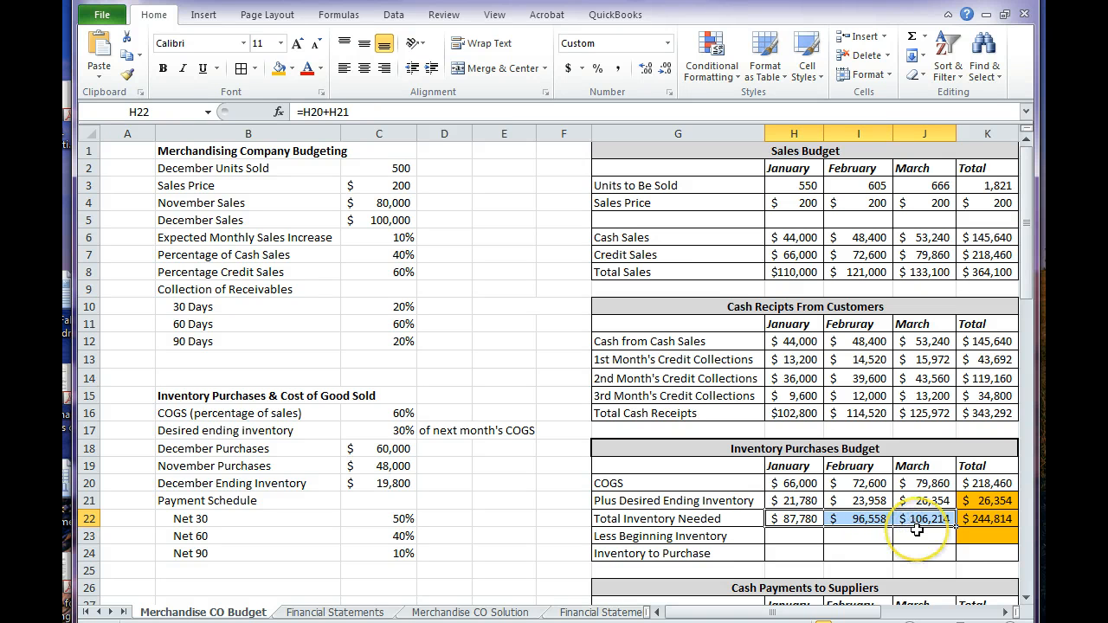
{"action": "left_click", "coordinate": [916, 531]}
{"action": "left_click", "coordinate": [984, 519]}
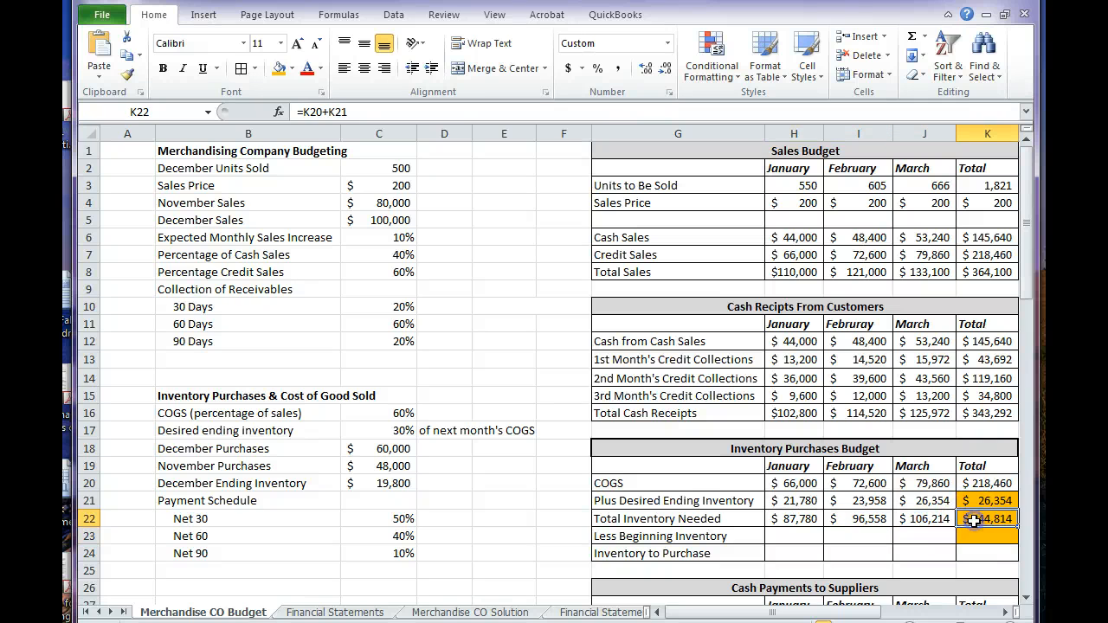
{"action": "left_click_drag", "start_coordinate": [797, 483], "coordinate": [946, 511]}
{"action": "left_click", "coordinate": [952, 518]}
{"action": "left_click", "coordinate": [977, 550]}
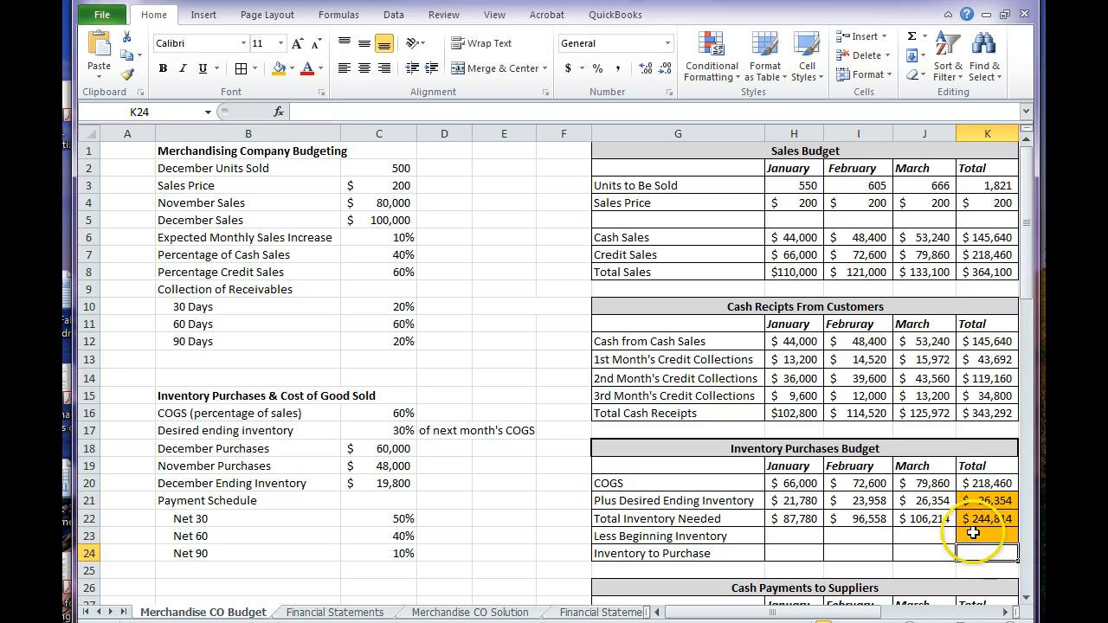
{"action": "double_click", "coordinate": [987, 481]}
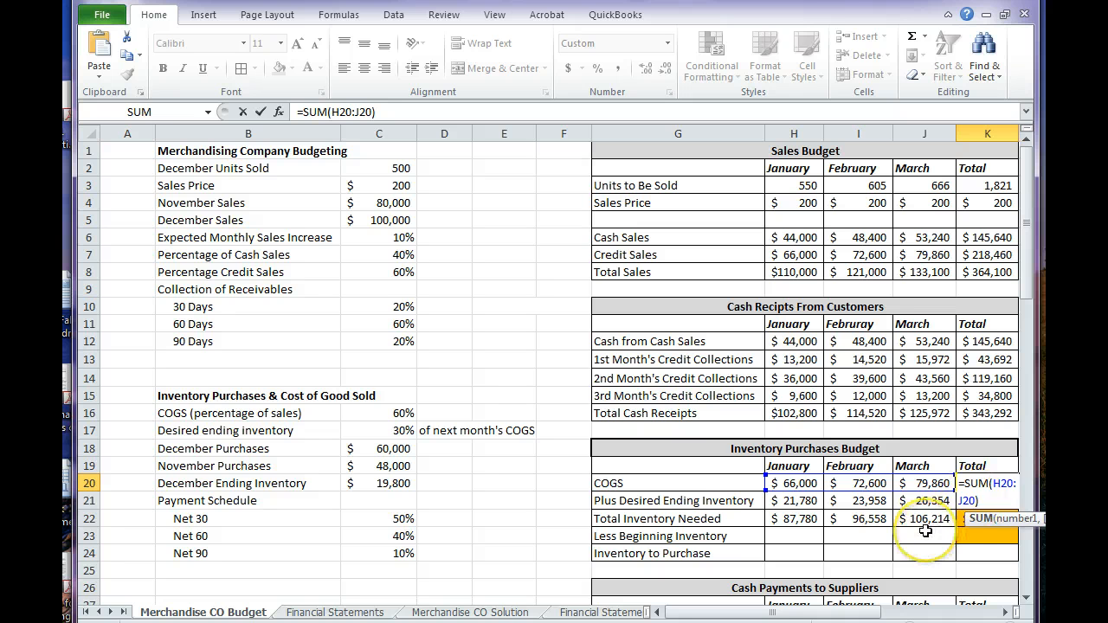
{"action": "key", "text": "Escape"}
{"action": "key", "text": "Down"}
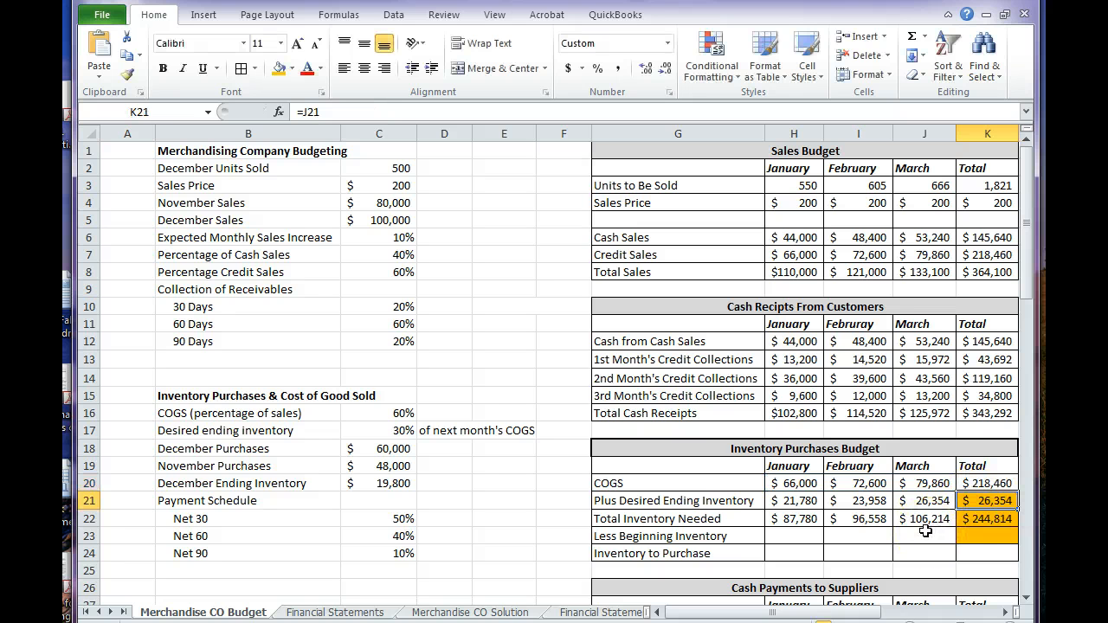
{"action": "key", "text": "Down"}
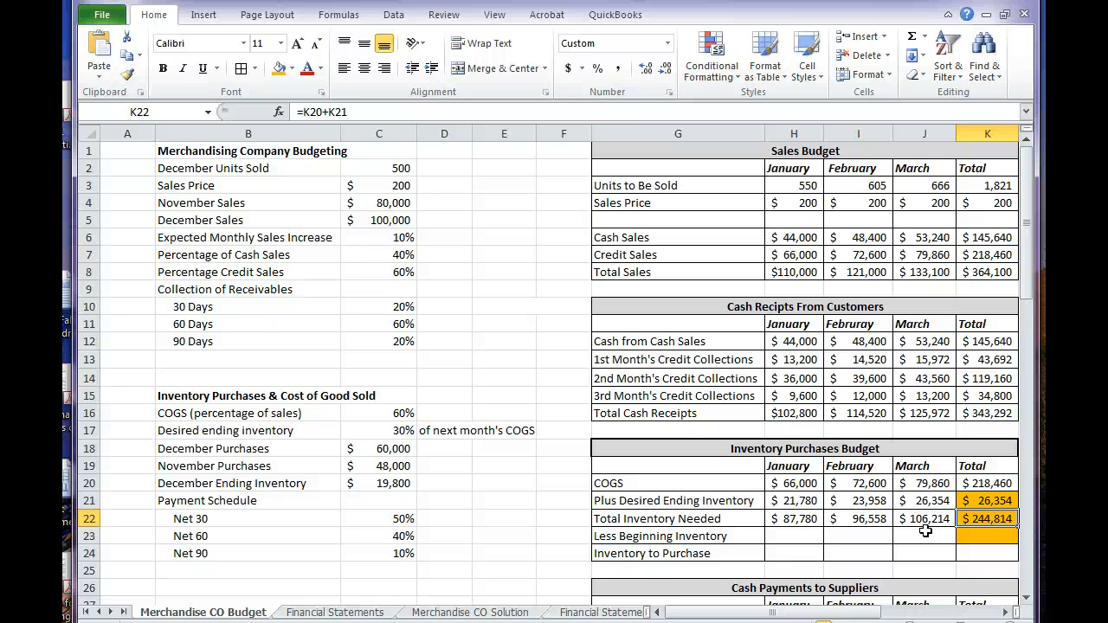
Step: Link January's beginning inventory in H23 to the December ending inventory with the formula =C20
{"action": "key", "text": "Down"}
{"action": "key", "text": "Left"}
{"action": "key", "text": "Left"}
{"action": "key", "text": "Left"}
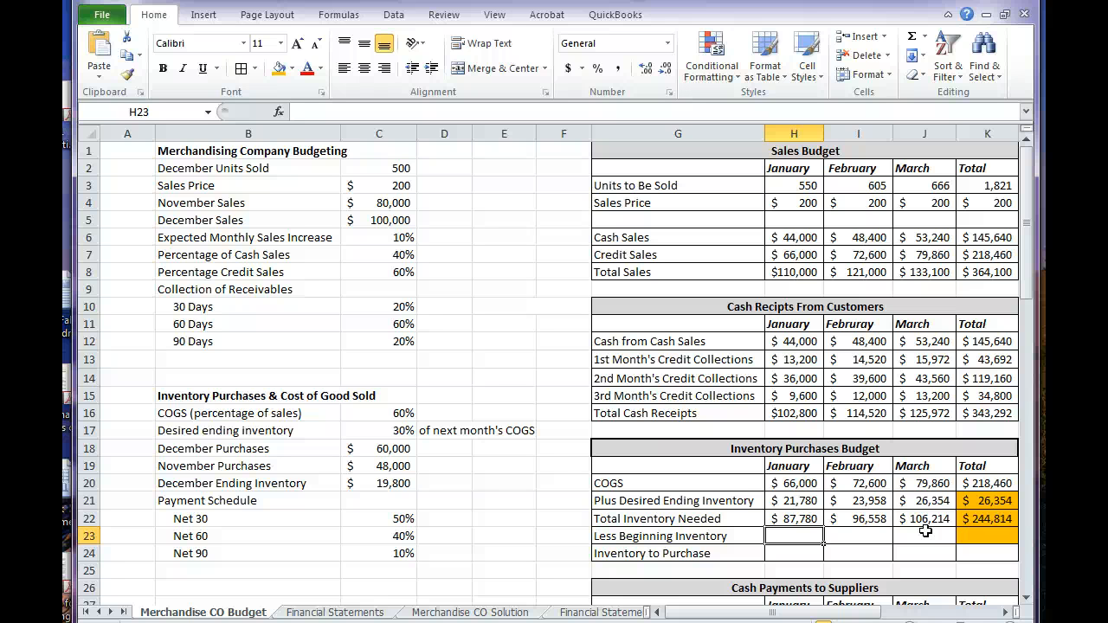
{"action": "type", "text": "="}
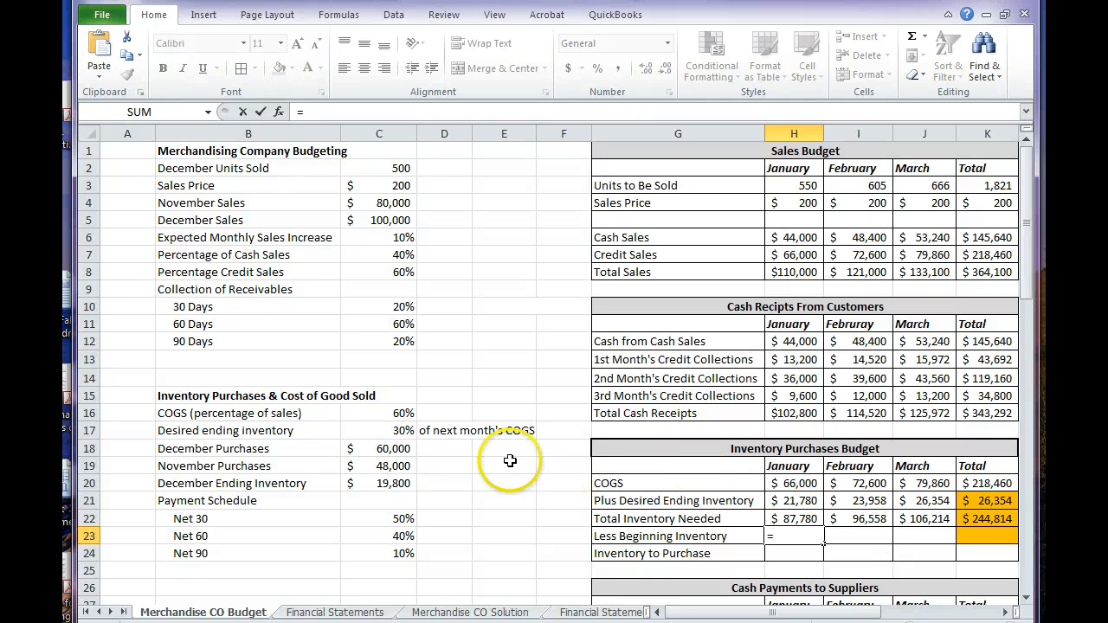
{"action": "left_click", "coordinate": [379, 487]}
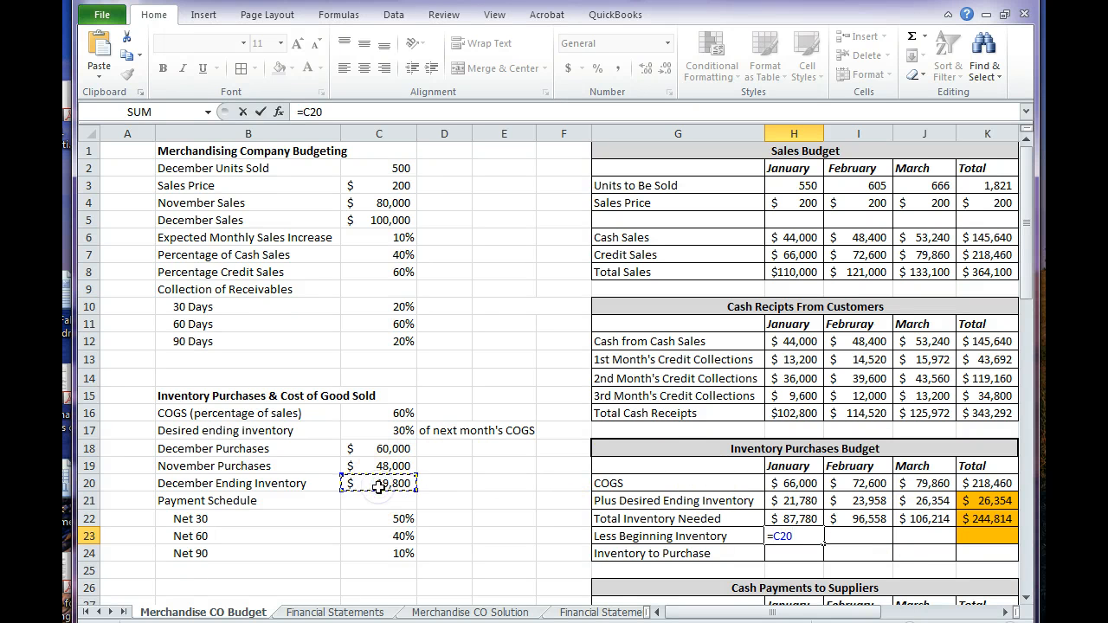
{"action": "key", "text": "Return"}
Step: Set February's beginning inventory in I23 to January's desired ending inventory with the formula =H21
{"action": "key", "text": "Right"}
{"action": "key", "text": "Up"}
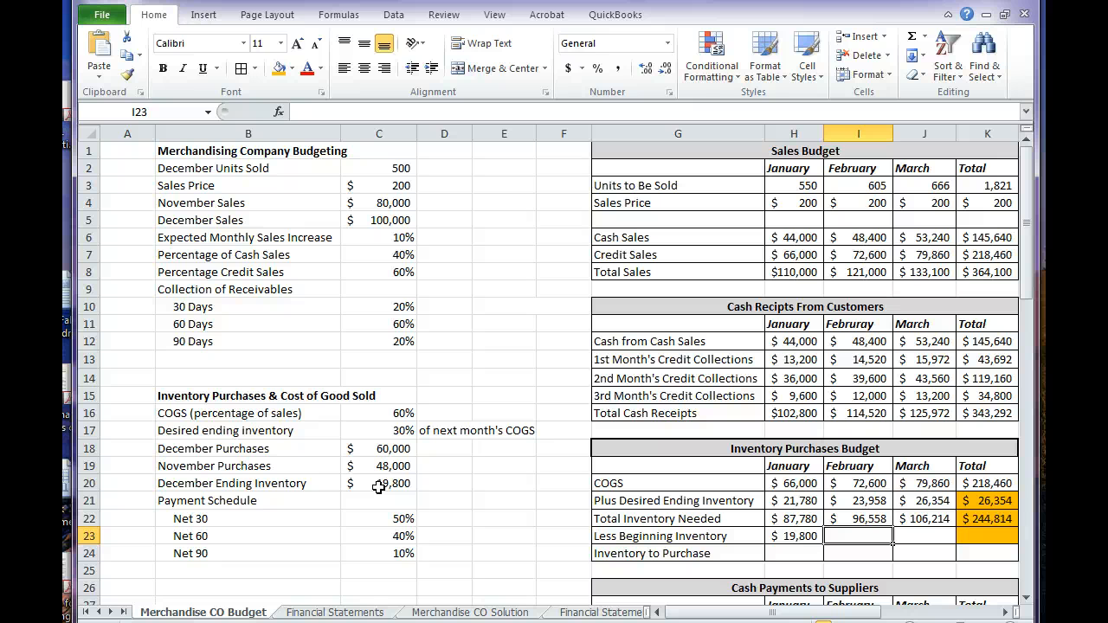
{"action": "type", "text": "="}
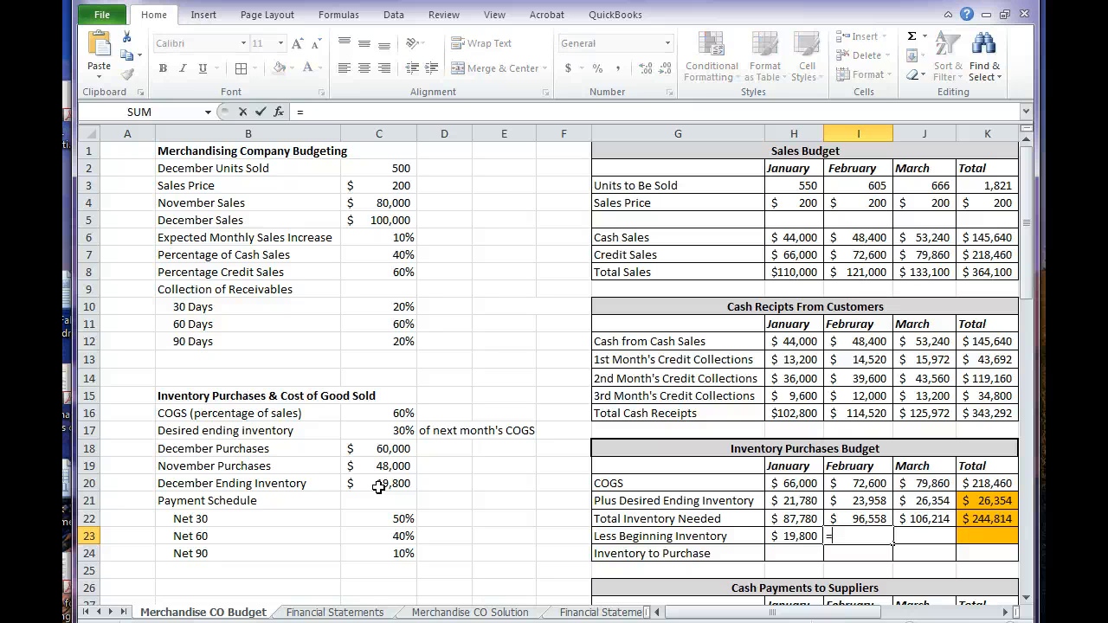
{"action": "key", "text": "Up"}
{"action": "key", "text": "Up"}
{"action": "key", "text": "Left"}
{"action": "key", "text": "Return"}
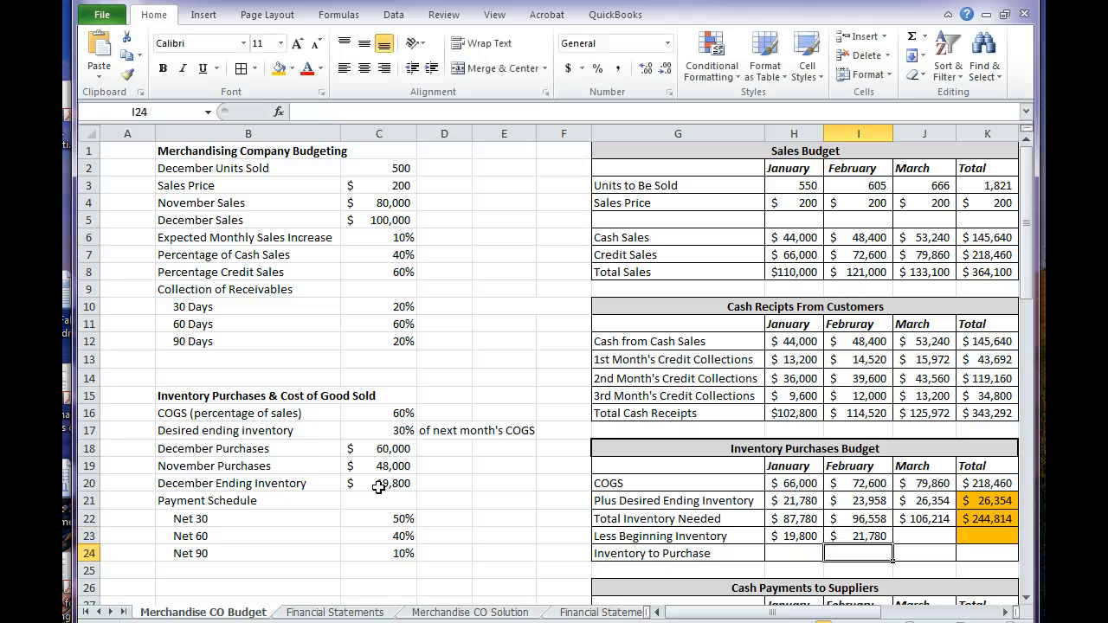
Step: Set March's beginning inventory in J23 to February's desired ending inventory with the formula =I21
{"action": "key", "text": "Up"}
{"action": "key", "text": "Right"}
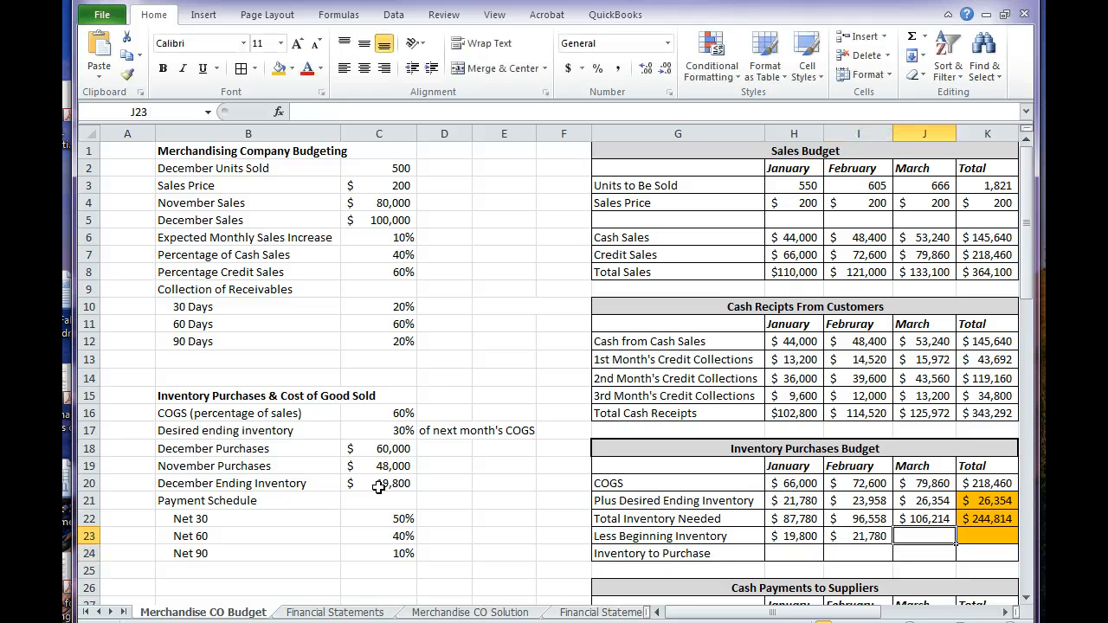
{"action": "type", "text": "="}
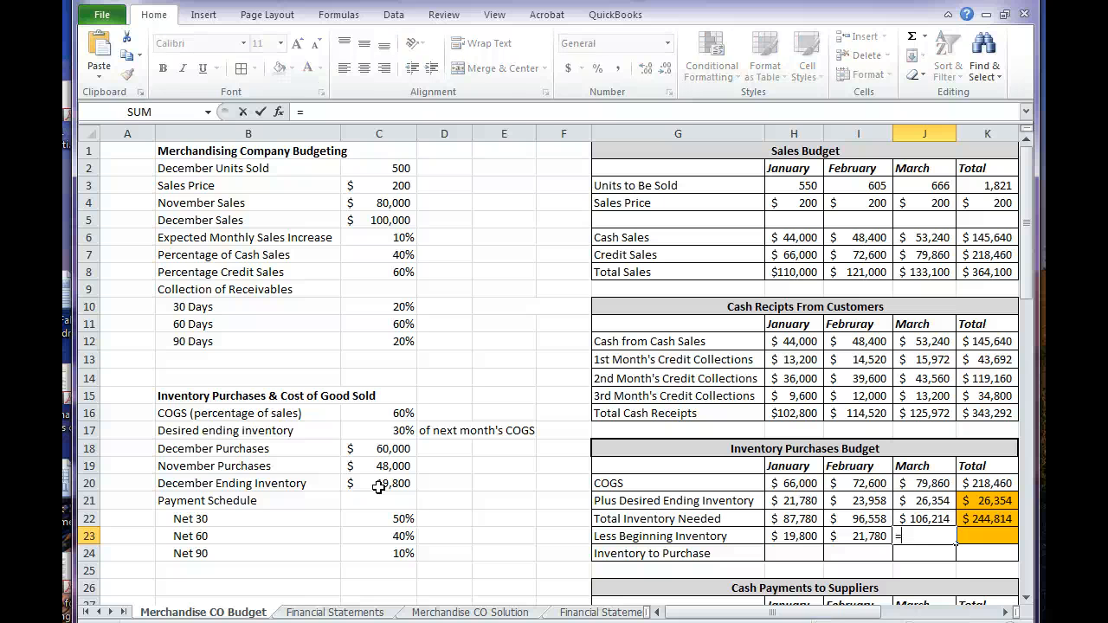
{"action": "key", "text": "Up"}
{"action": "key", "text": "Up"}
{"action": "key", "text": "Left"}
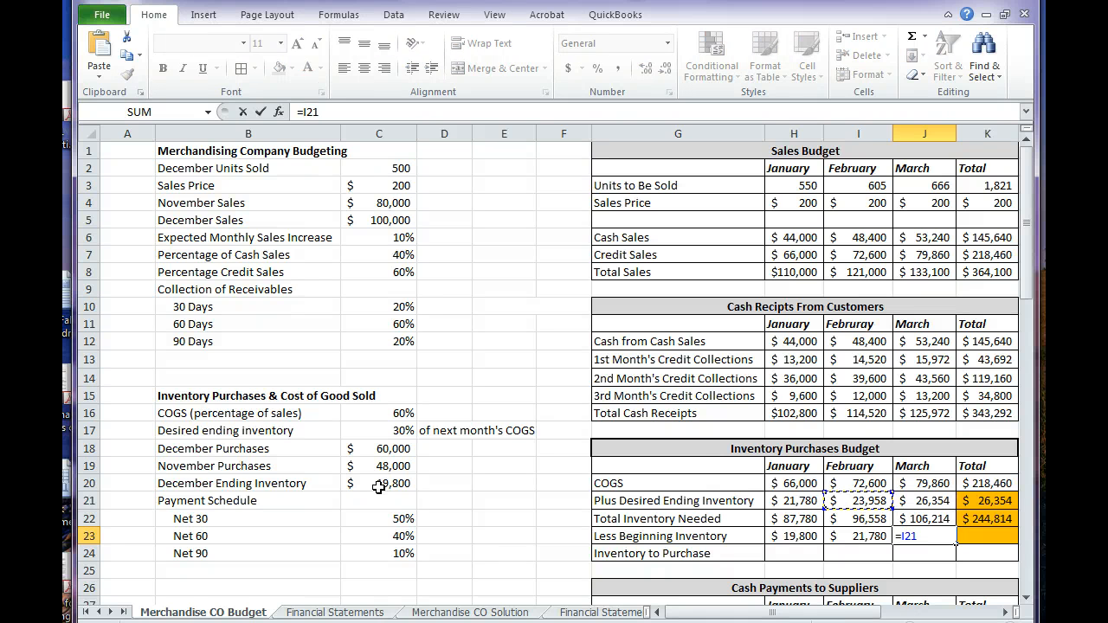
{"action": "key", "text": "Return"}
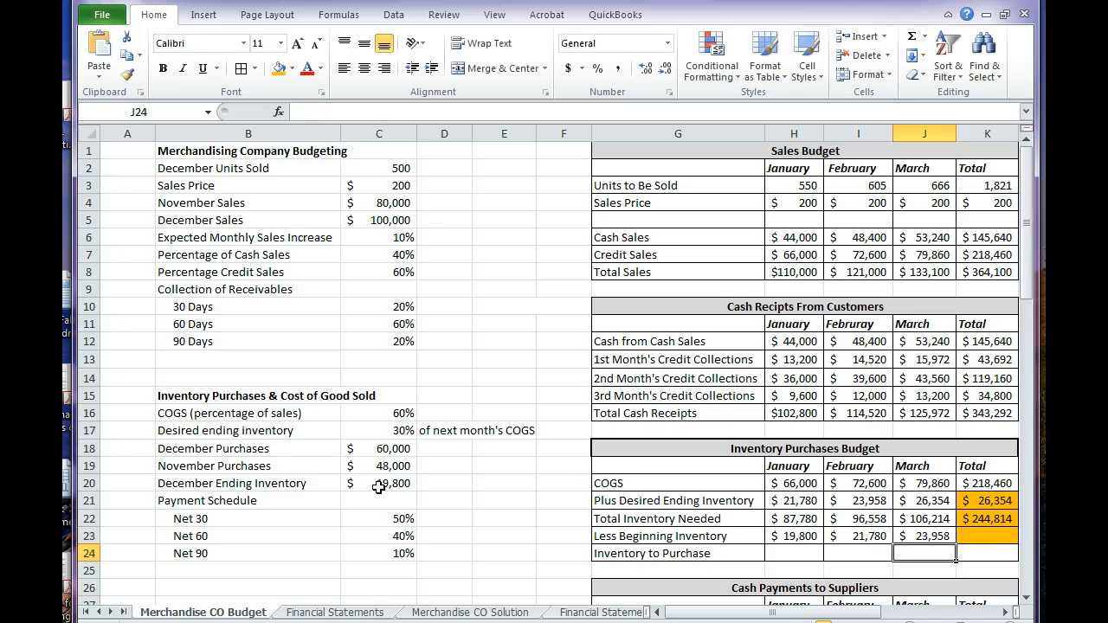
{"action": "key", "text": "Up"}
{"action": "key", "text": "Up"}
{"action": "key", "text": "Up"}
{"action": "key", "text": "Left"}
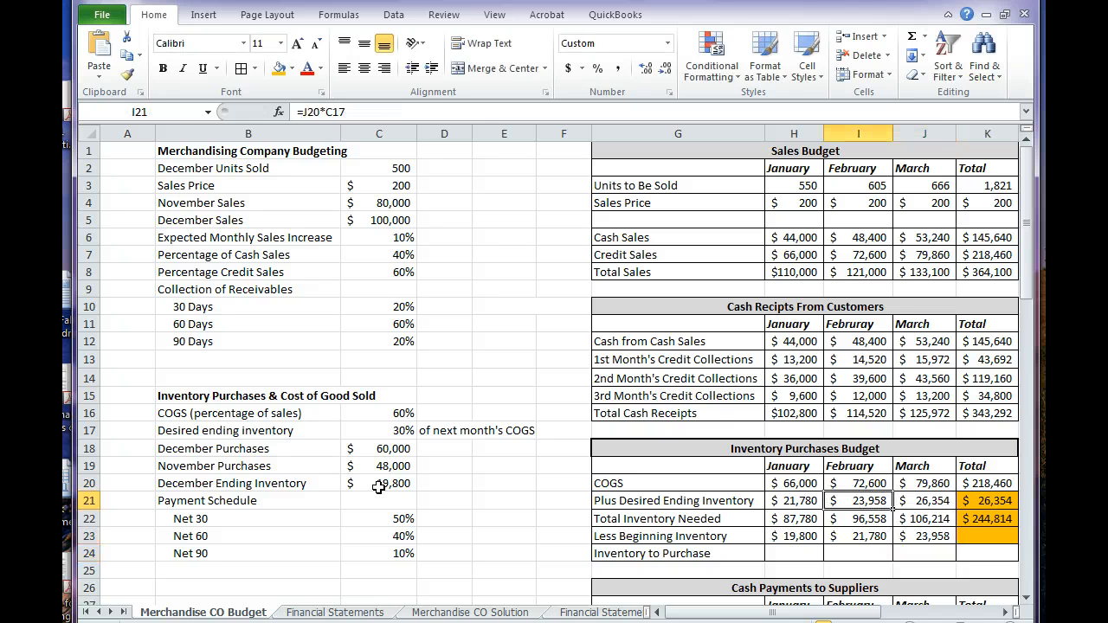
{"action": "key", "text": "Down"}
{"action": "key", "text": "Down"}
{"action": "key", "text": "Right"}
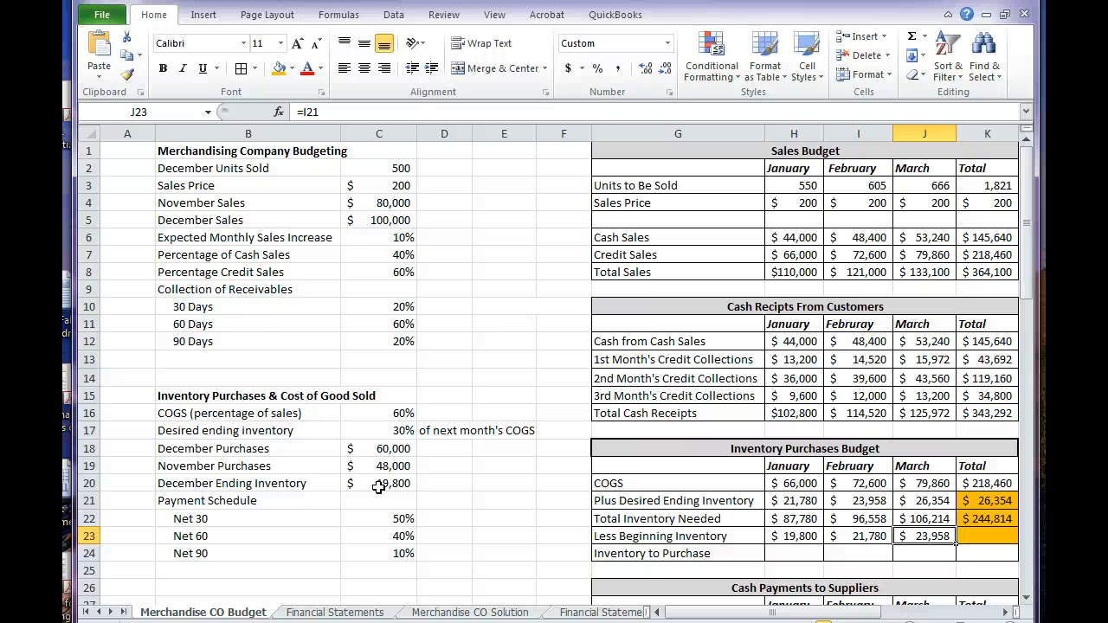
Step: Link the quarter's total beginning inventory in K23 to January's beginning inventory with the formula =H23
{"action": "key", "text": "Right"}
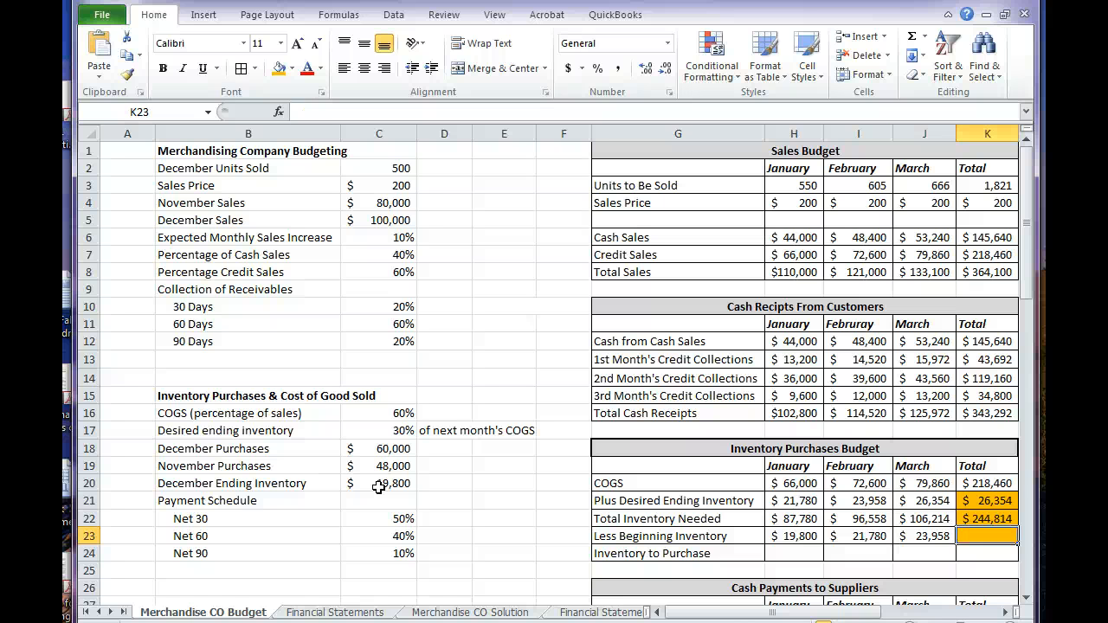
{"action": "type", "text": "="}
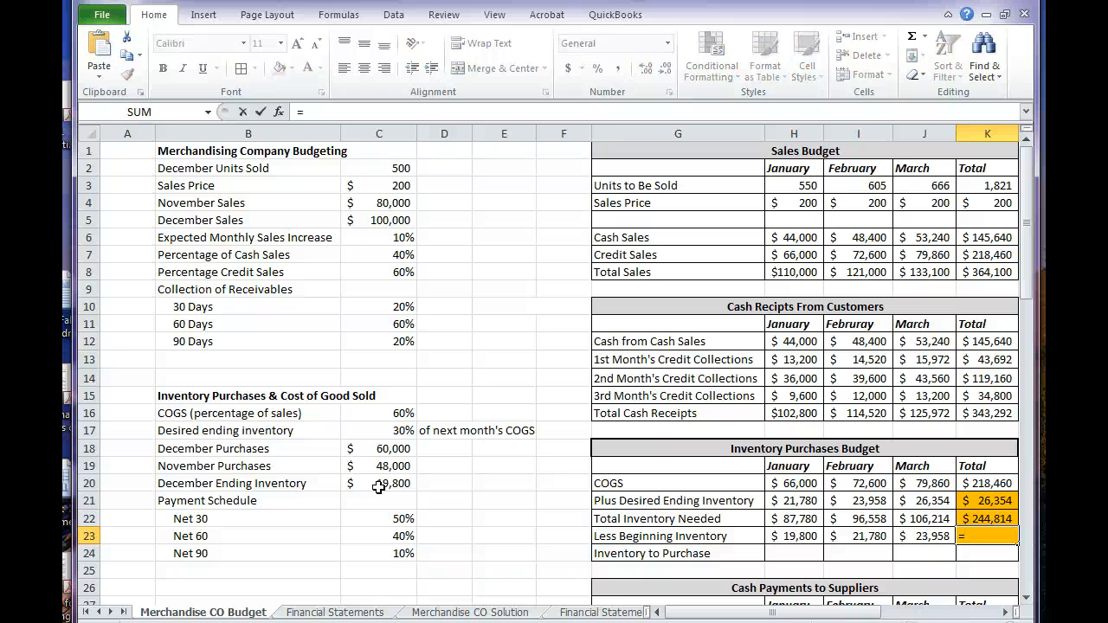
{"action": "key", "text": "Left"}
{"action": "key", "text": "Left"}
{"action": "key", "text": "Left"}
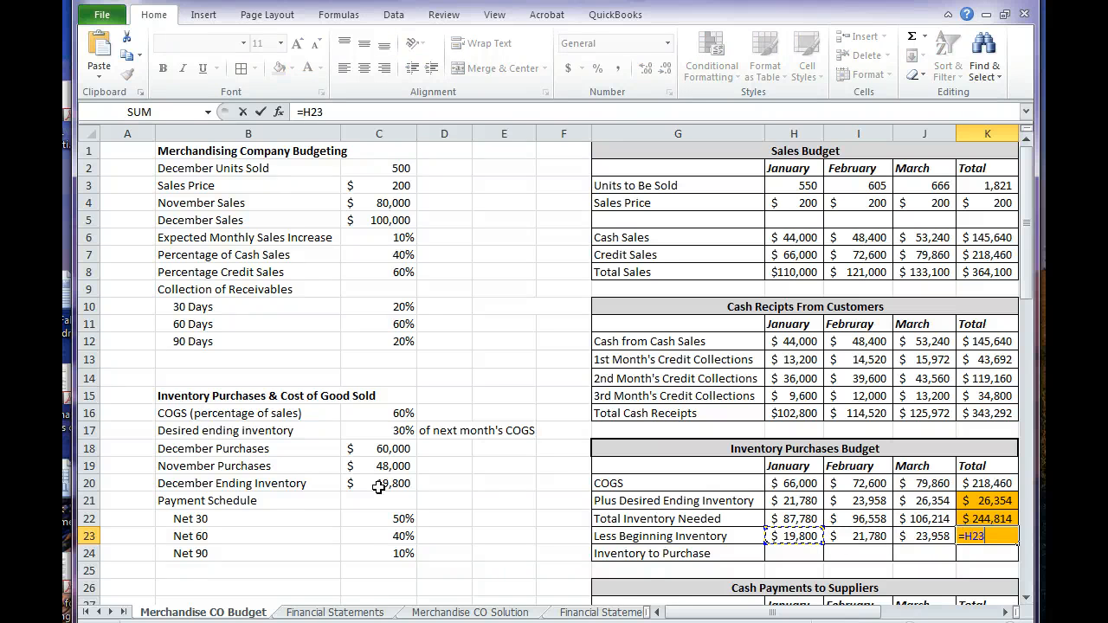
{"action": "key", "text": "Return"}
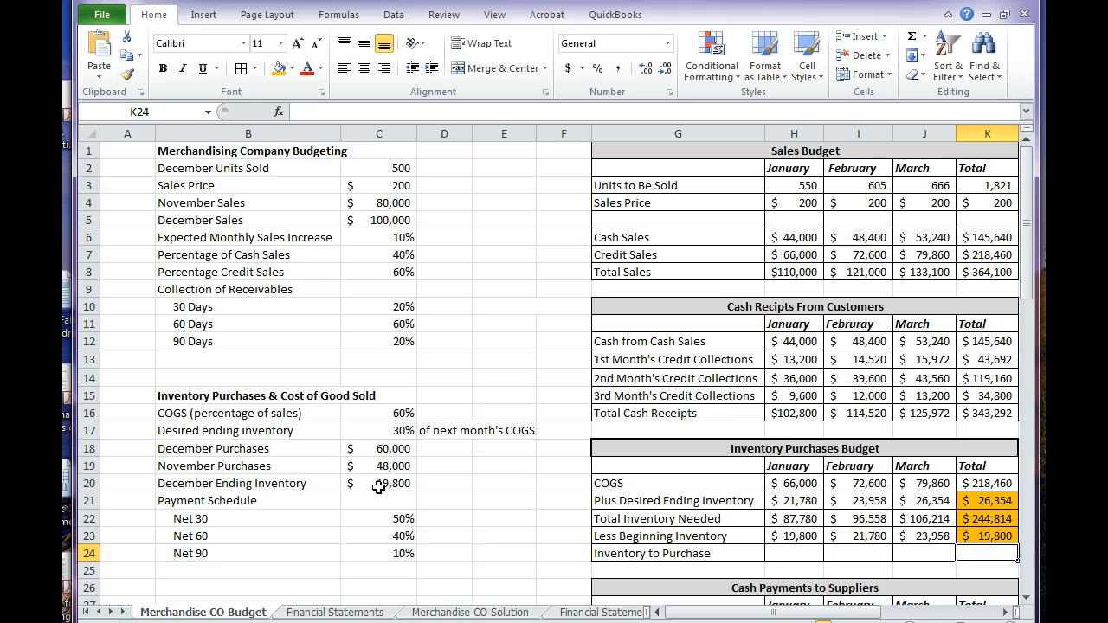
{"action": "left_click", "coordinate": [970, 537]}
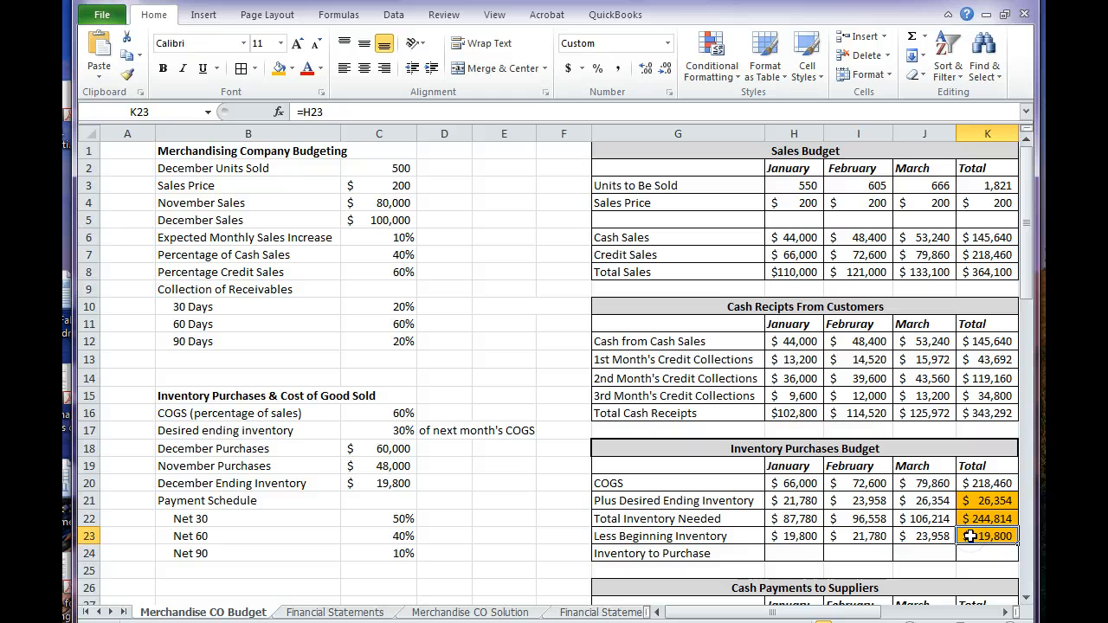
{"action": "left_click", "coordinate": [974, 500]}
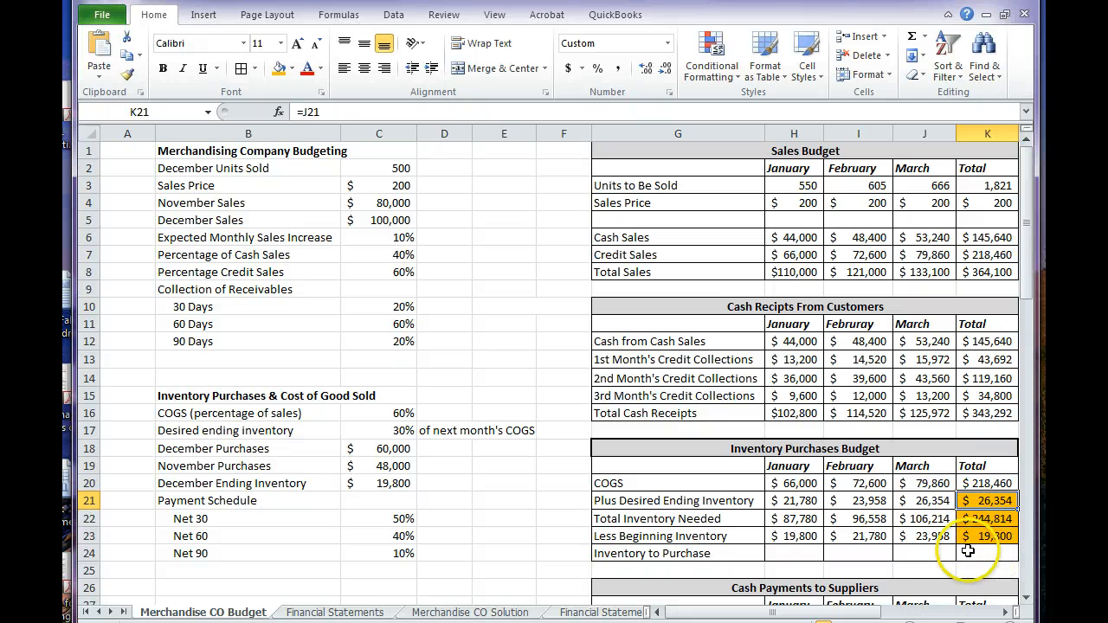
Step: Calculate January's inventory to purchase in H24 by subtracting beginning inventory from total inventory needed with =H22-H23
{"action": "left_click", "coordinate": [782, 558]}
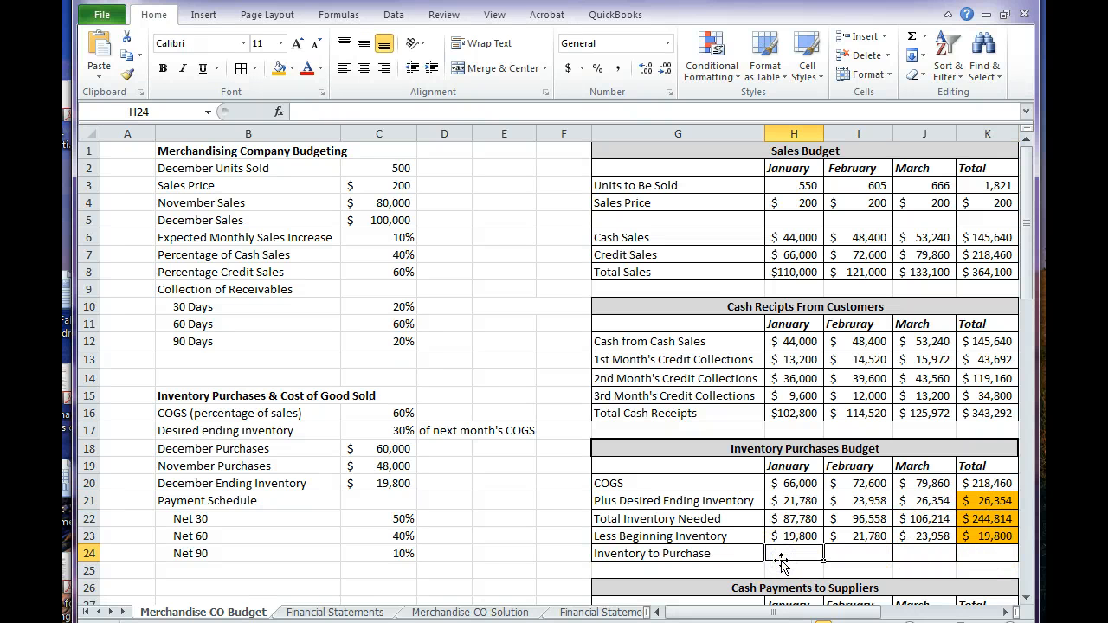
{"action": "type", "text": "="}
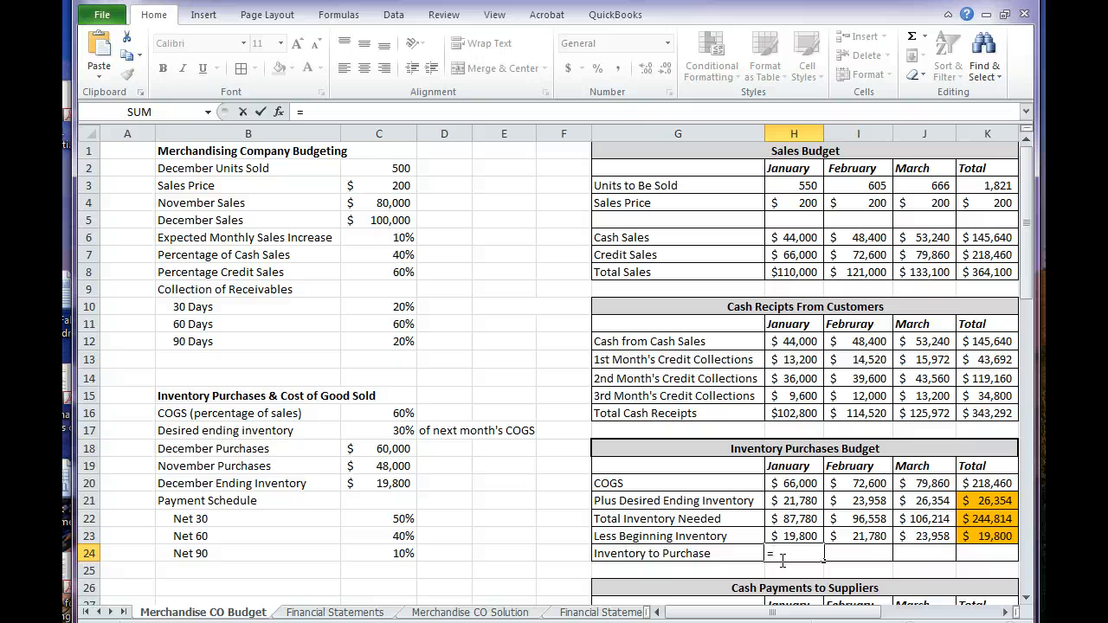
{"action": "key", "text": "Up"}
{"action": "key", "text": "Up"}
{"action": "type", "text": "-"}
{"action": "key", "text": "Up"}
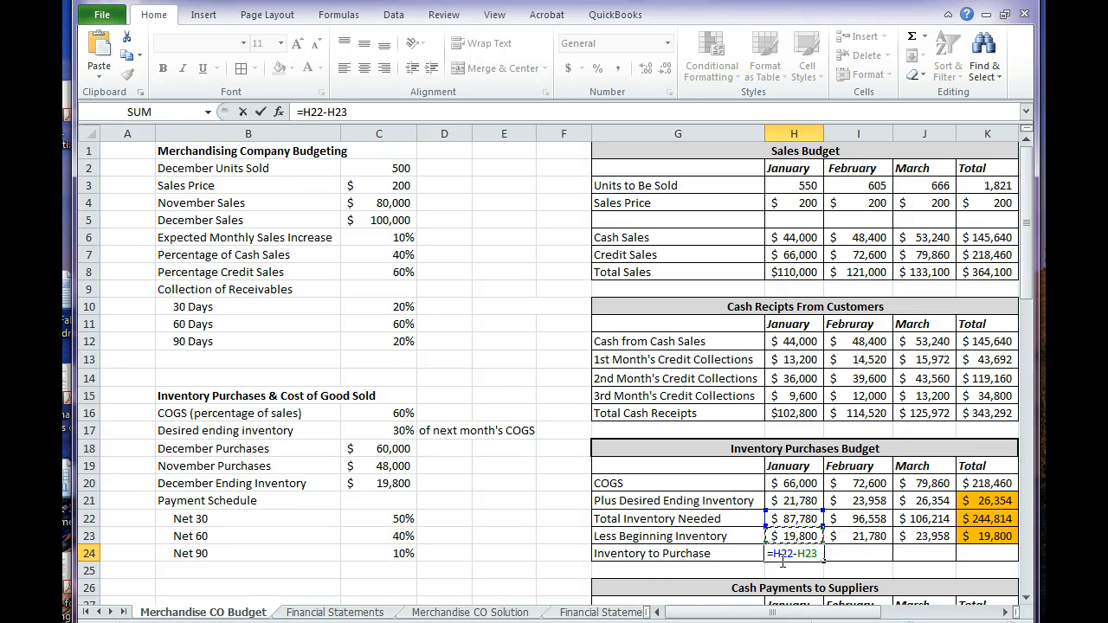
{"action": "key", "text": "Return"}
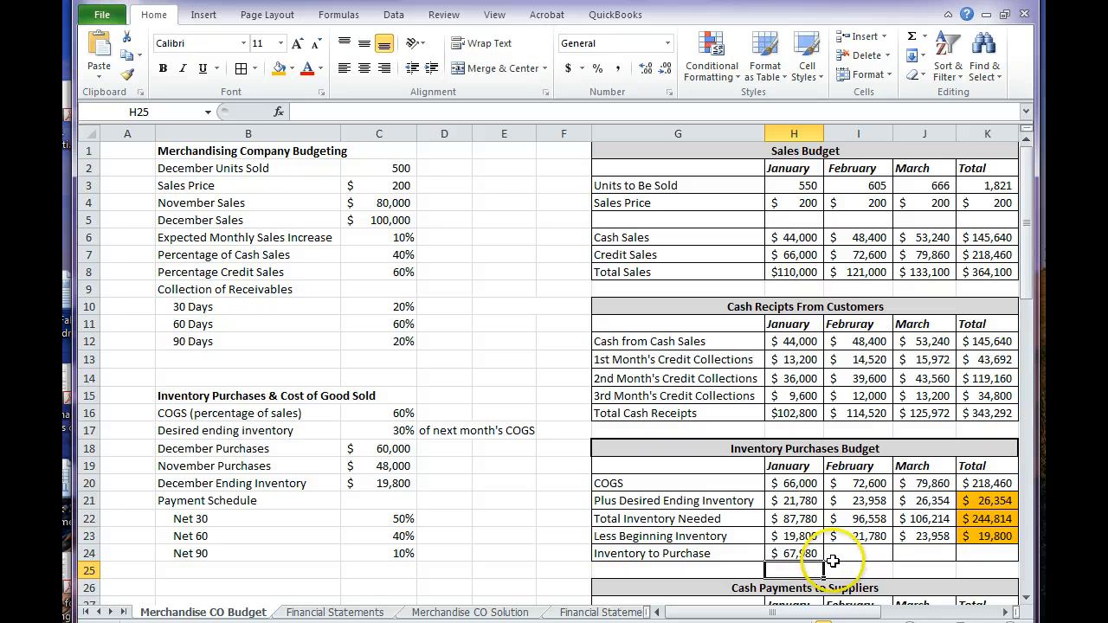
Step: Copy January's inventory to purchase formula from H24 across to February and March in I24:J24
{"action": "left_click", "coordinate": [767, 519]}
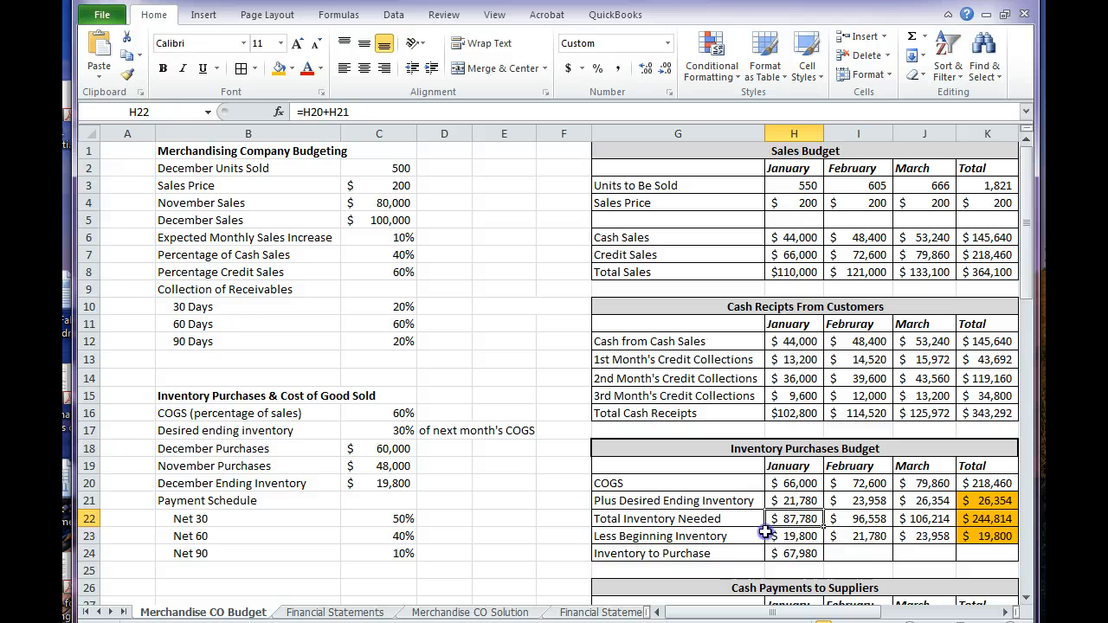
{"action": "left_click", "coordinate": [766, 536]}
{"action": "left_click", "coordinate": [773, 552]}
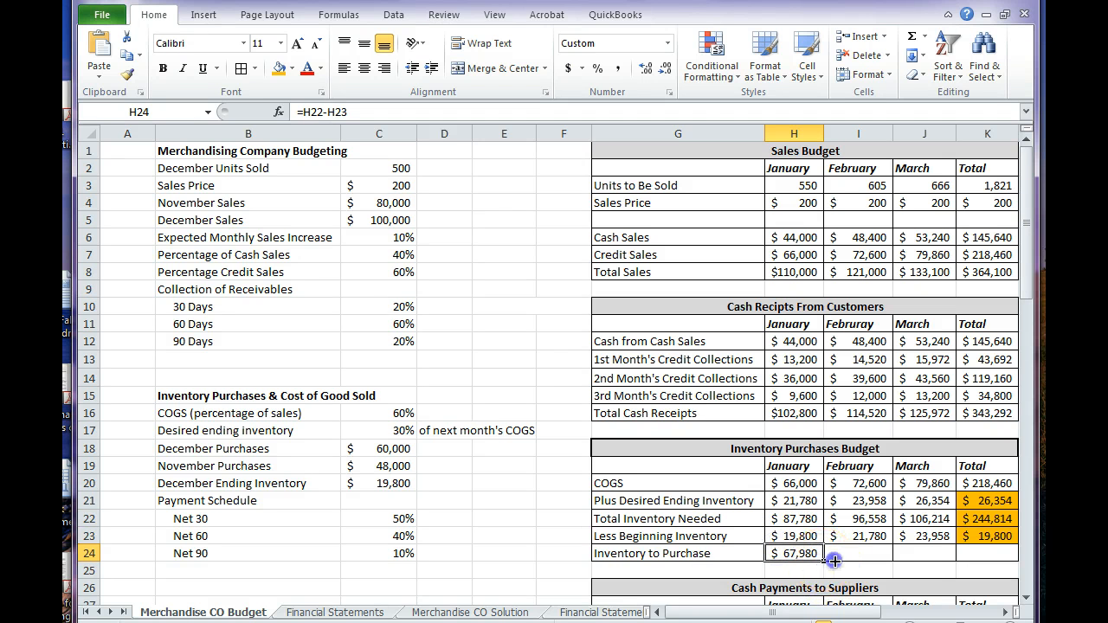
{"action": "left_click_drag", "start_coordinate": [823, 560], "coordinate": [923, 561]}
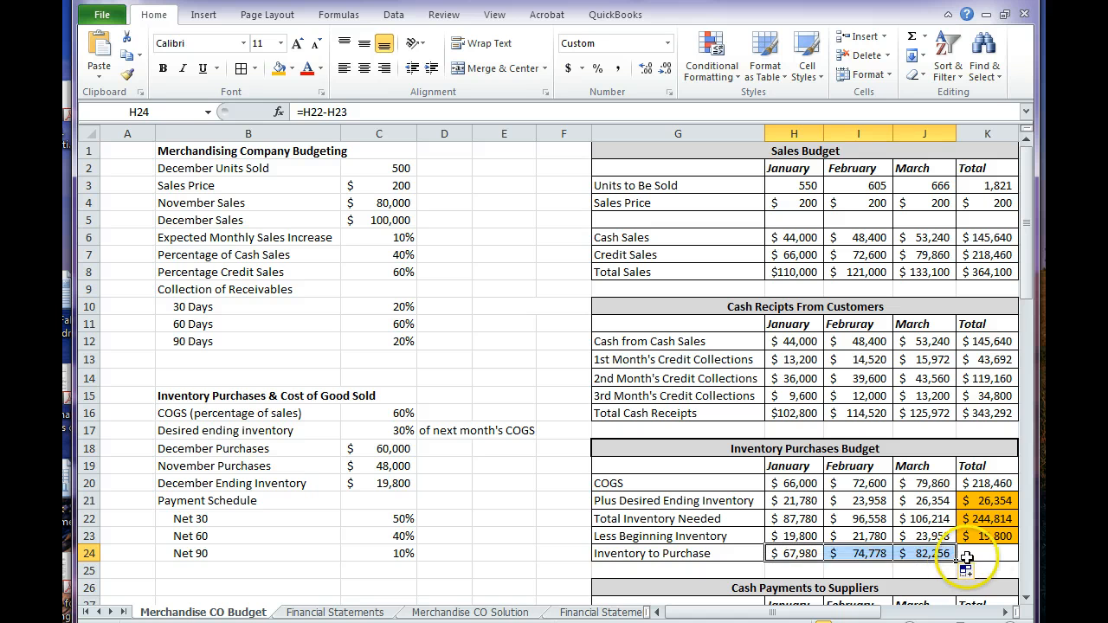
Step: Calculate the quarter's total inventory to purchase in K24 from the total column with the formula =K22-K23
{"action": "left_click", "coordinate": [983, 554]}
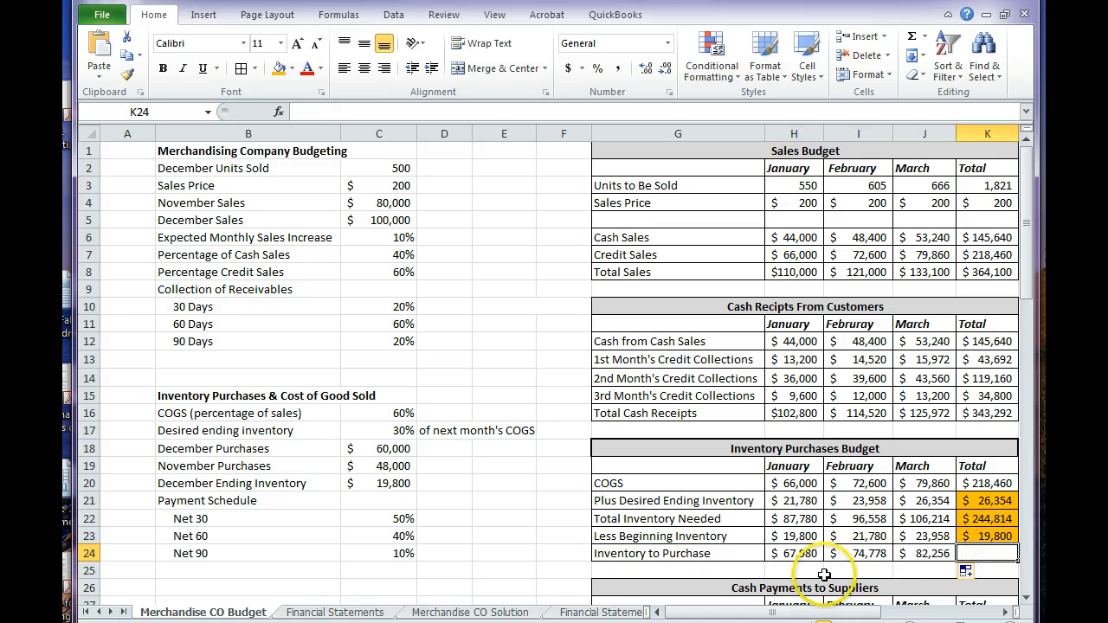
{"action": "left_click_drag", "start_coordinate": [813, 558], "coordinate": [905, 554]}
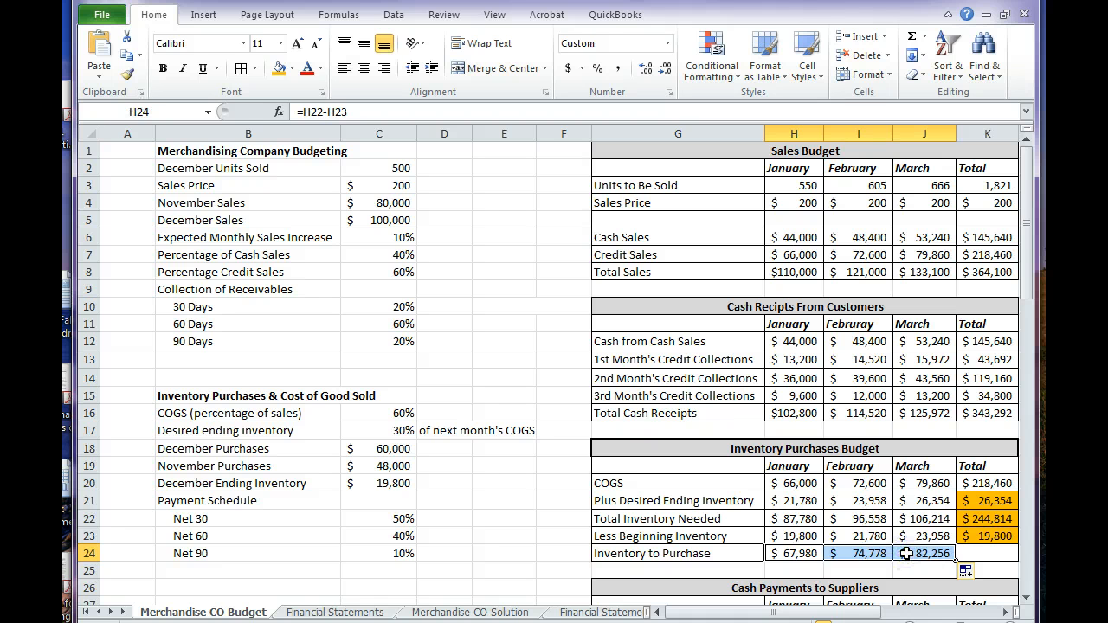
{"action": "left_click", "coordinate": [976, 555]}
{"action": "type", "text": "="}
{"action": "key", "text": "Up"}
{"action": "key", "text": "Up"}
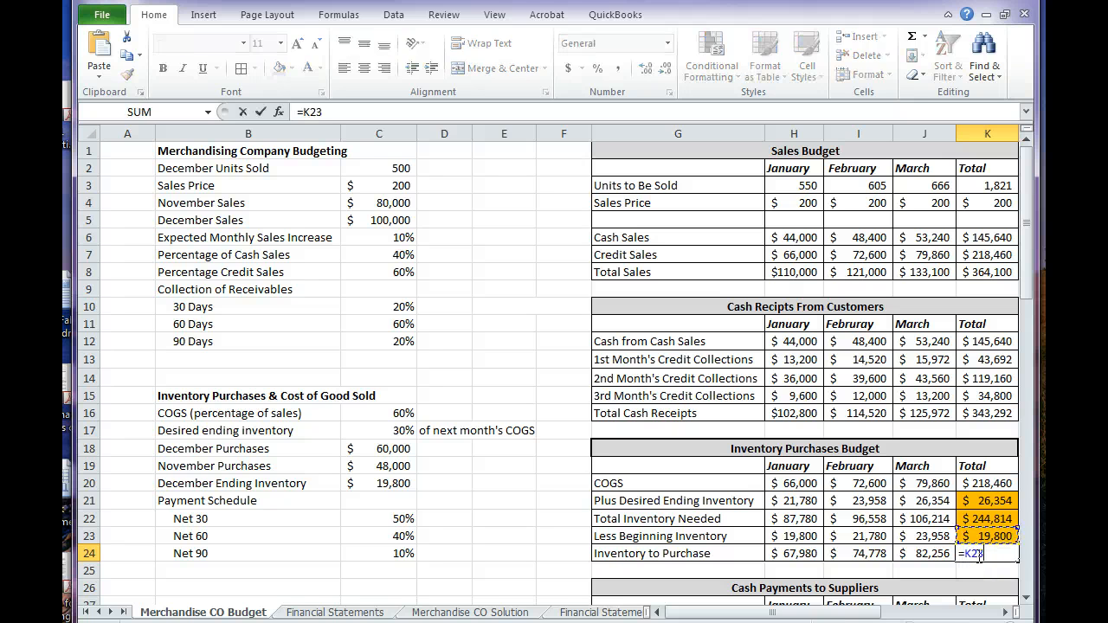
{"action": "type", "text": "-"}
{"action": "key", "text": "Up"}
{"action": "key", "text": "Return"}
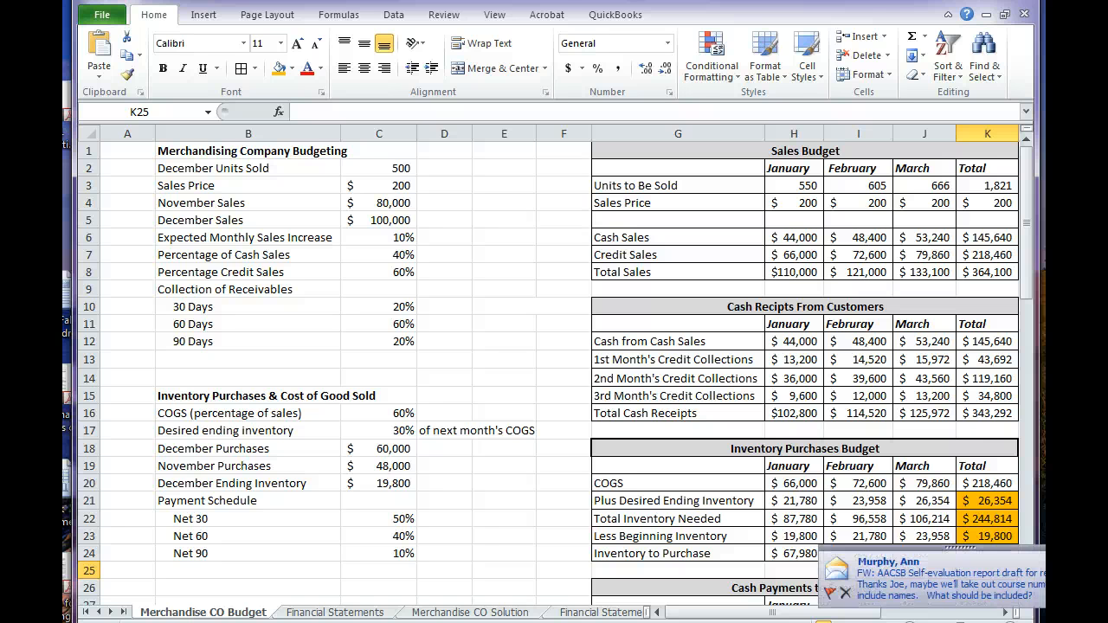
{"action": "left_click", "coordinate": [991, 555]}
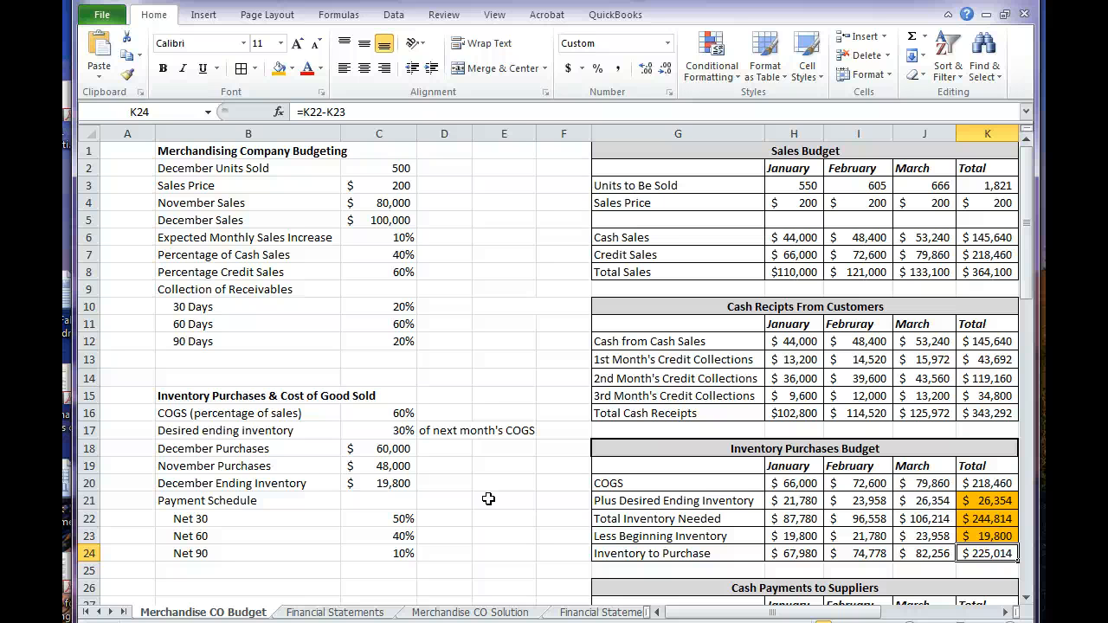
Step: Examine the empty Cash Payments to Suppliers schedule below the Inventory Purchases Budget
{"action": "key", "text": "Down"}
{"action": "key", "text": "Down"}
{"action": "key", "text": "Down"}
{"action": "key", "text": "Down"}
{"action": "key", "text": "Down"}
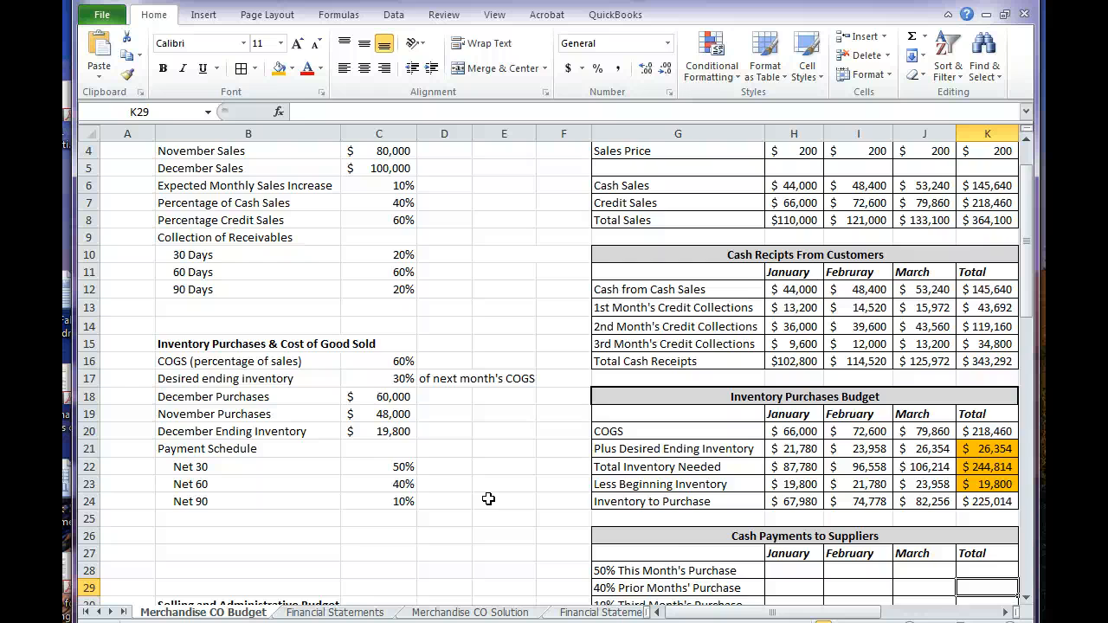
{"action": "key", "text": "Down"}
{"action": "key", "text": "Down"}
{"action": "key", "text": "Down"}
{"action": "key", "text": "Down"}
{"action": "key", "text": "Down"}
{"action": "key", "text": "Up"}
{"action": "key", "text": "Up"}
{"action": "key", "text": "Up"}
{"action": "key", "text": "Up"}
{"action": "key", "text": "Up"}
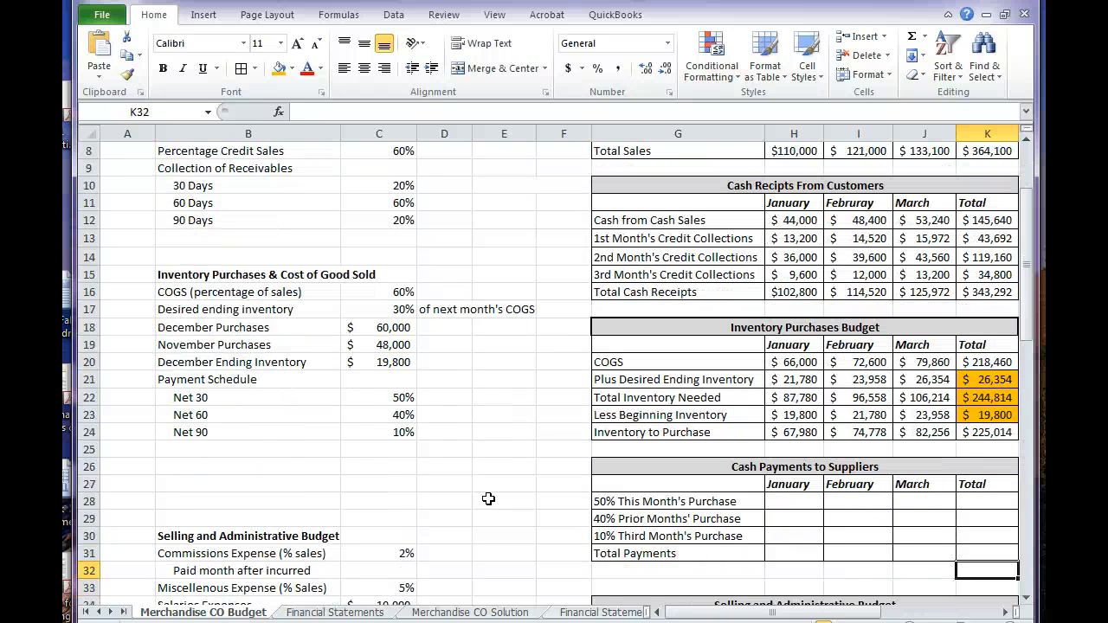
{"action": "key", "text": "Up"}
{"action": "key", "text": "Left"}
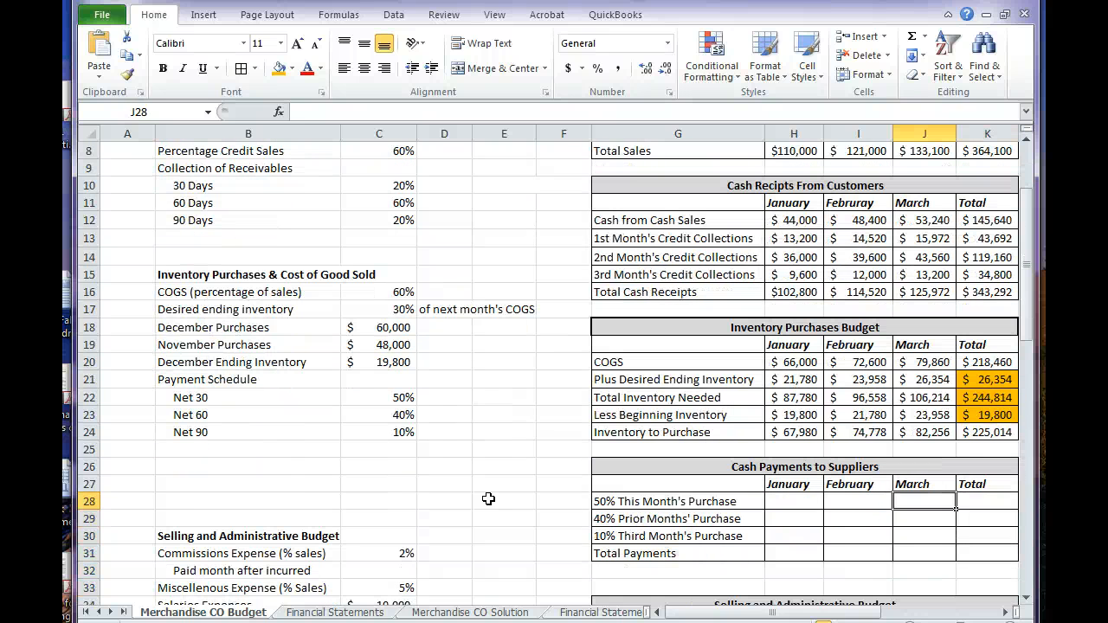
{"action": "key", "text": "Up"}
{"action": "key", "text": "Up"}
{"action": "key", "text": "Up"}
{"action": "key", "text": "Up"}
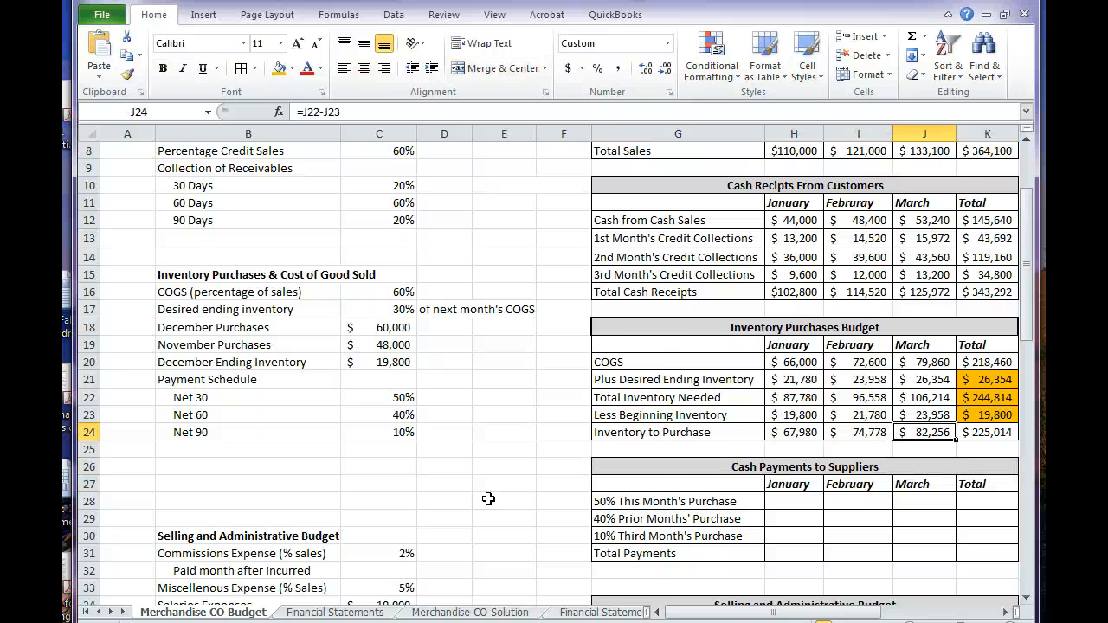
Step: Review the production, materials, labor and overhead budget notes in the manufacturing company box, and return to the merchandising budgets
{"action": "key", "text": "Right"}
{"action": "key", "text": "Right"}
{"action": "key", "text": "Right"}
{"action": "key", "text": "Right"}
{"action": "key", "text": "Right"}
{"action": "key", "text": "Right"}
{"action": "key", "text": "Right"}
{"action": "key", "text": "Right"}
{"action": "key", "text": "Right"}
{"action": "key", "text": "Right"}
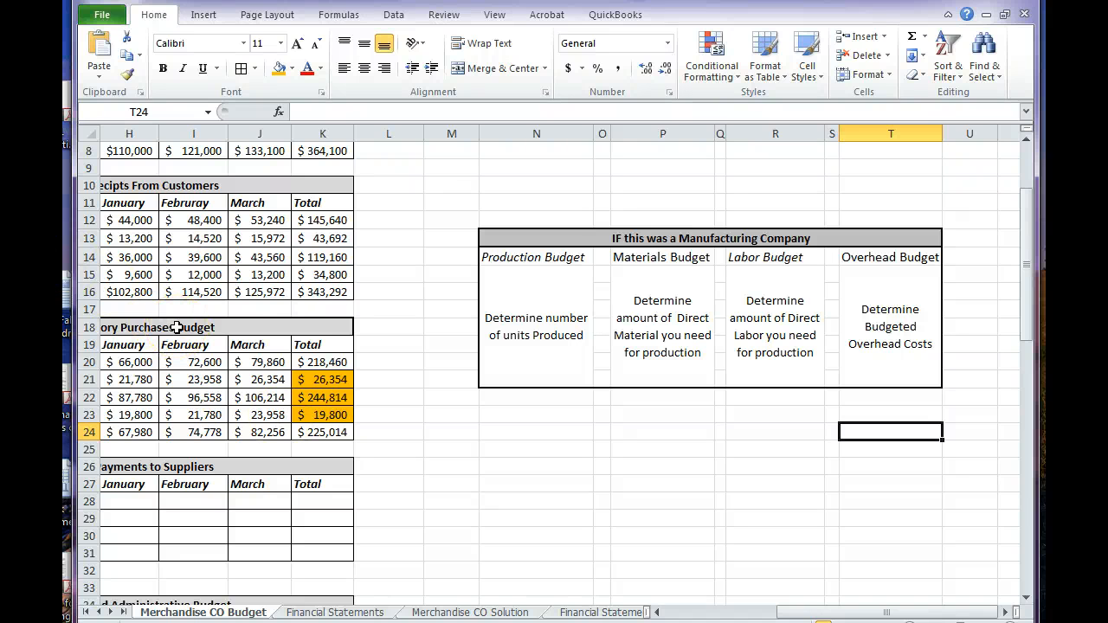
{"action": "left_click", "coordinate": [525, 347]}
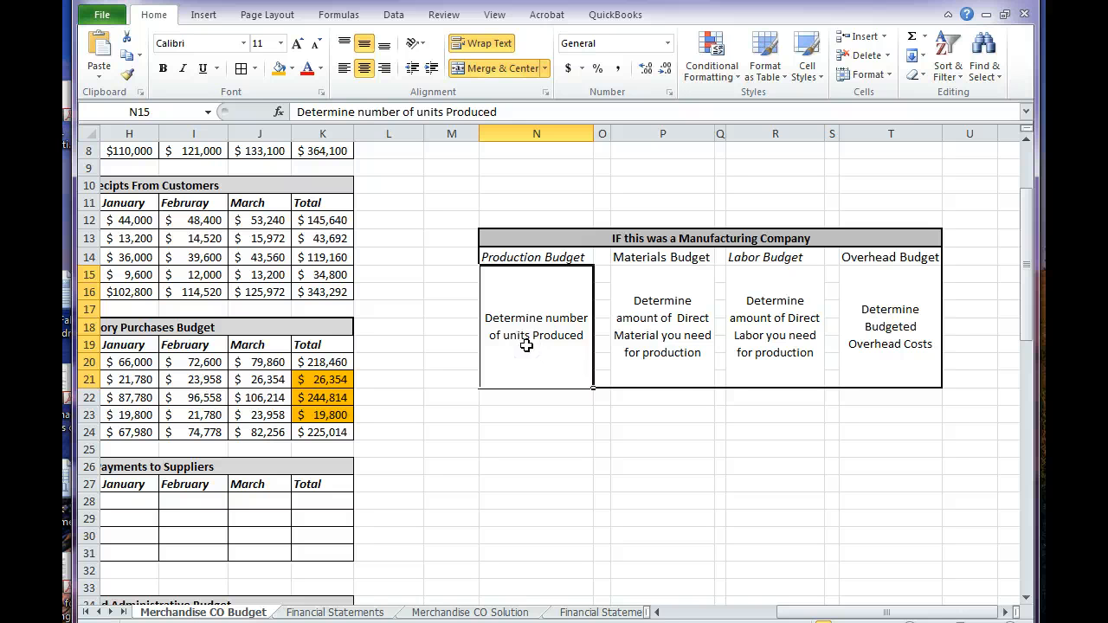
{"action": "left_click", "coordinate": [673, 362]}
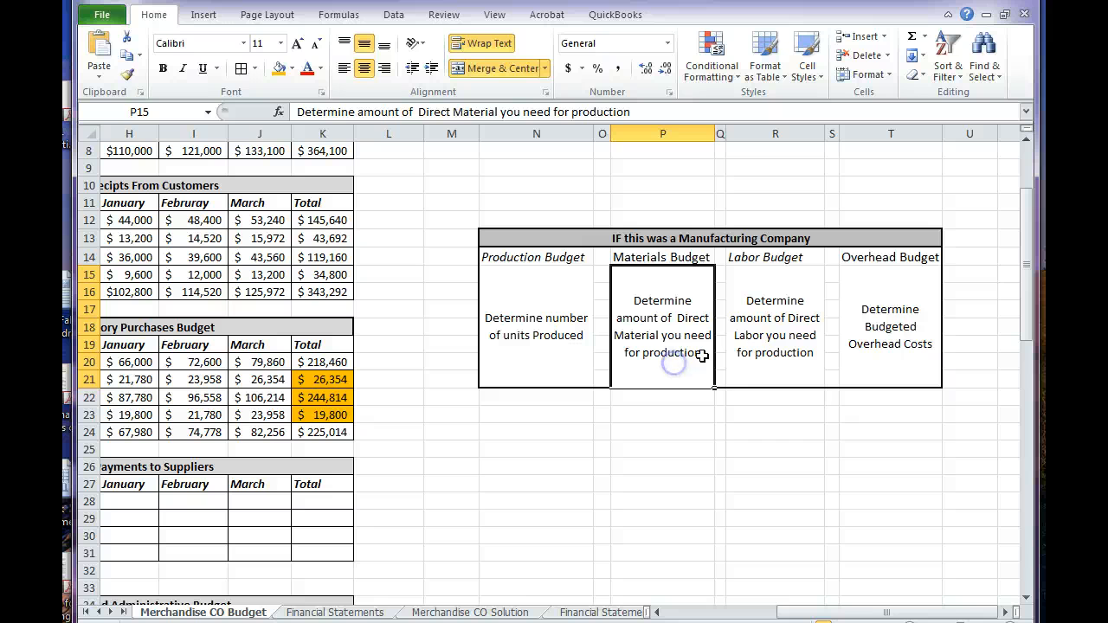
{"action": "left_click", "coordinate": [755, 365]}
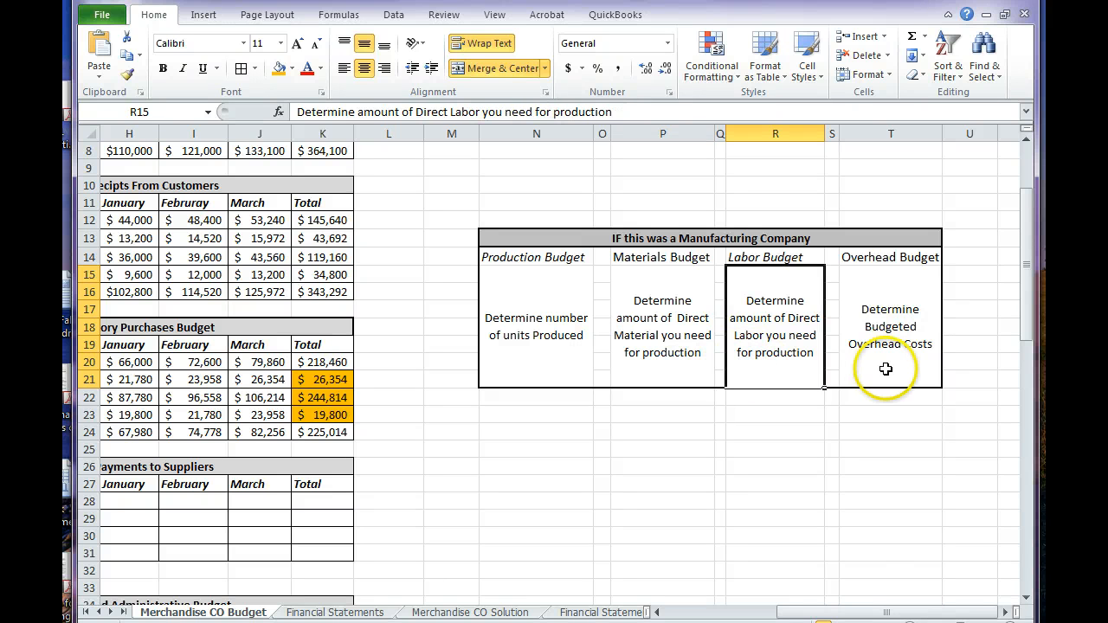
{"action": "left_click", "coordinate": [884, 369]}
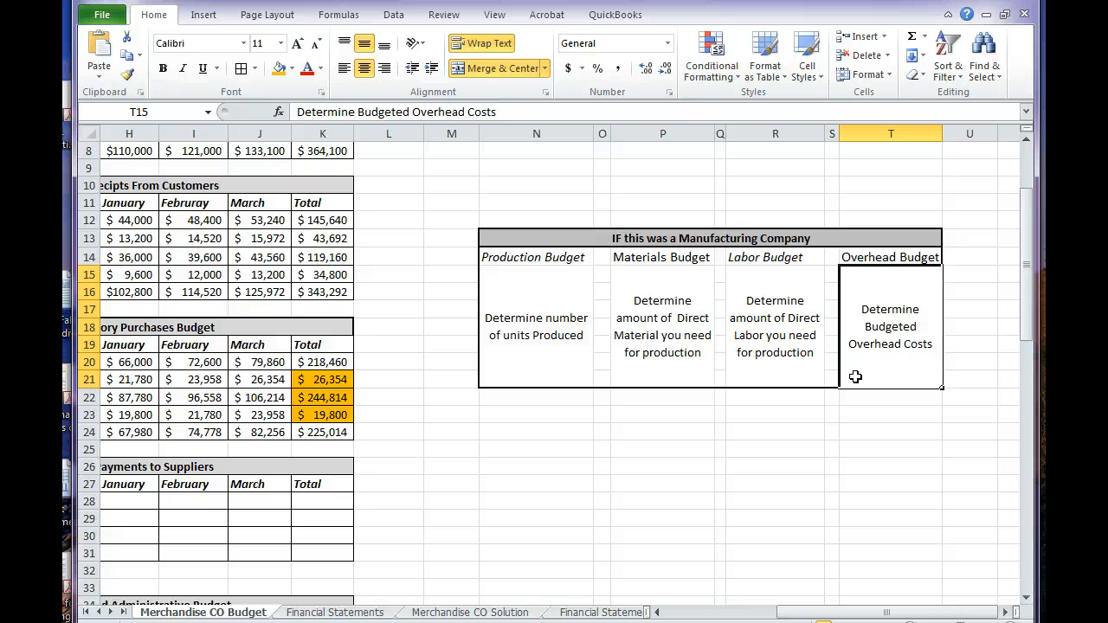
{"action": "left_click", "coordinate": [658, 611]}
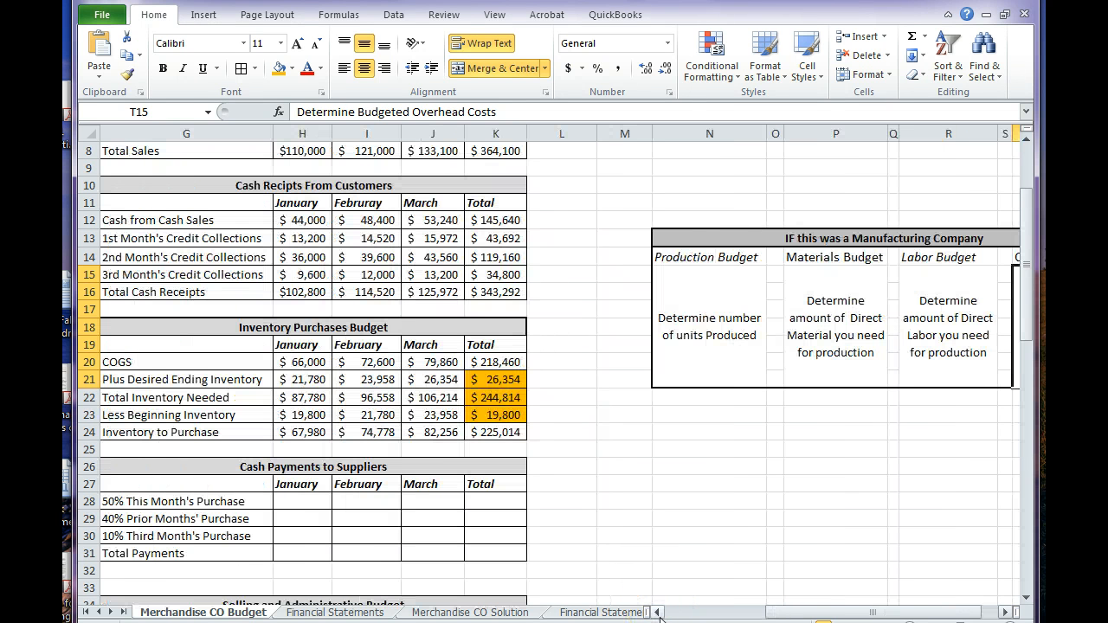
{"action": "left_click", "coordinate": [657, 612]}
{"action": "left_click", "coordinate": [659, 613]}
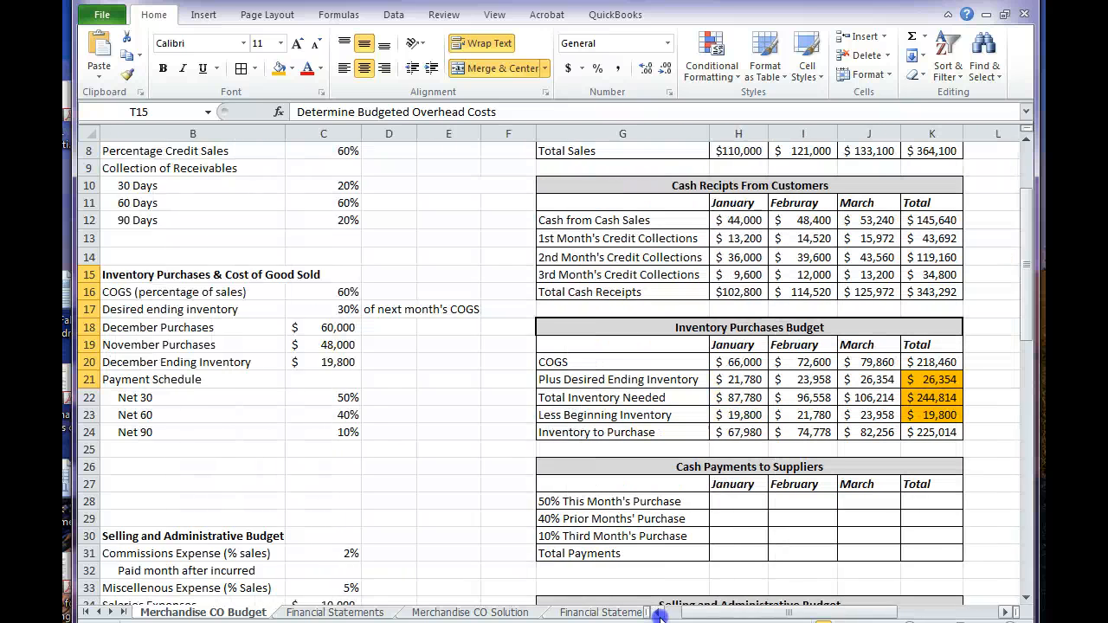
Step: Examine the manufacturing company box again, from the Production Budget across to the Overhead Budget
{"action": "left_click", "coordinate": [751, 614]}
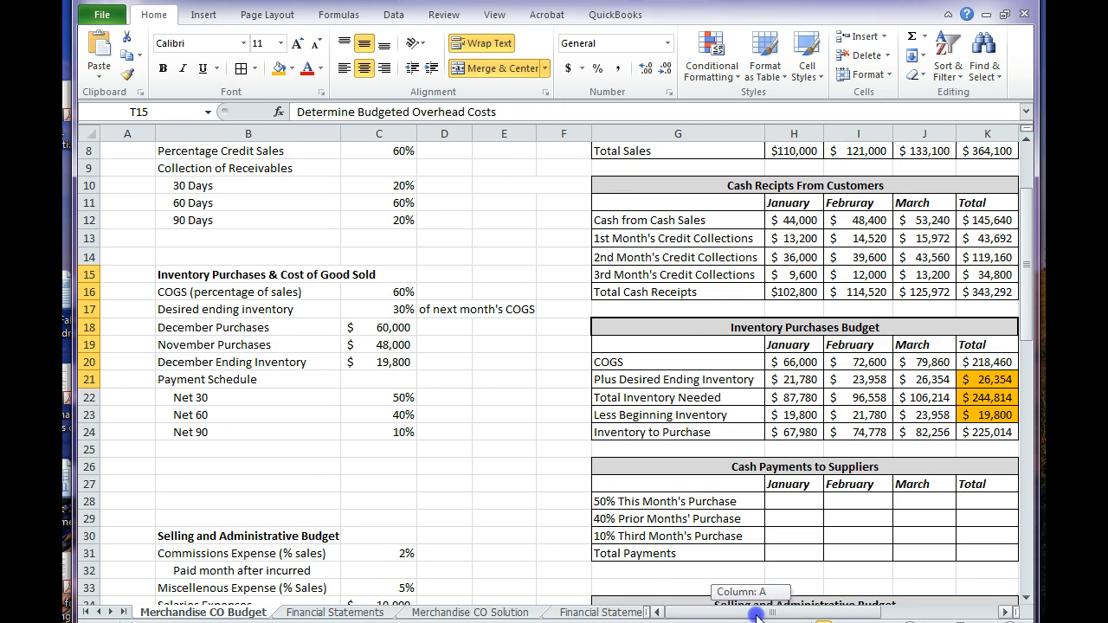
{"action": "left_click", "coordinate": [760, 614]}
{"action": "left_click_drag", "start_coordinate": [771, 615], "coordinate": [781, 614]}
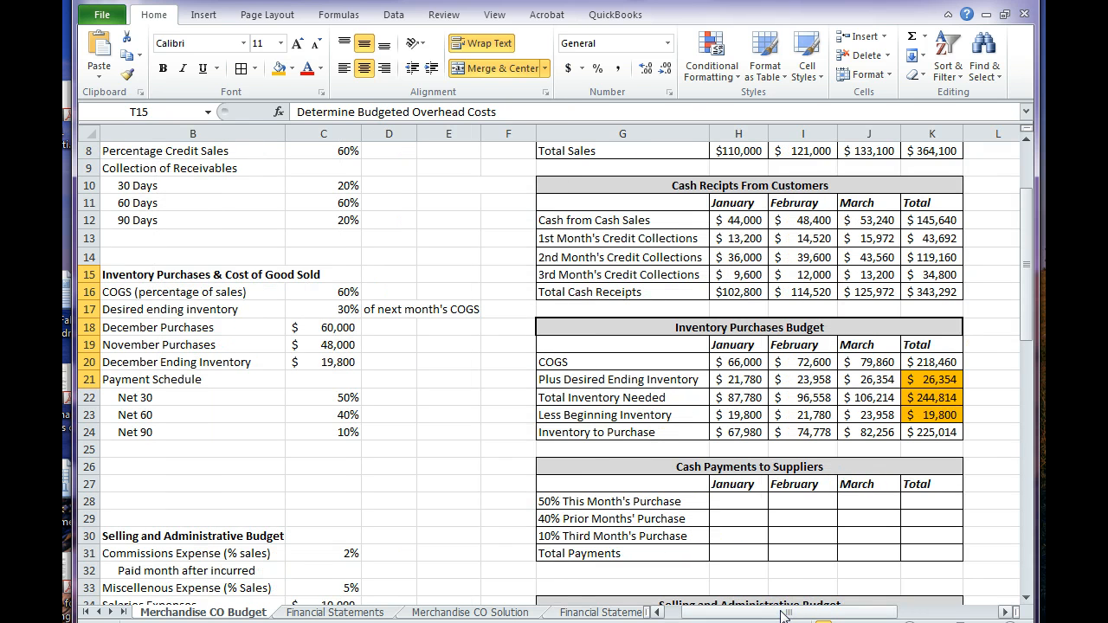
{"action": "left_click", "coordinate": [759, 502]}
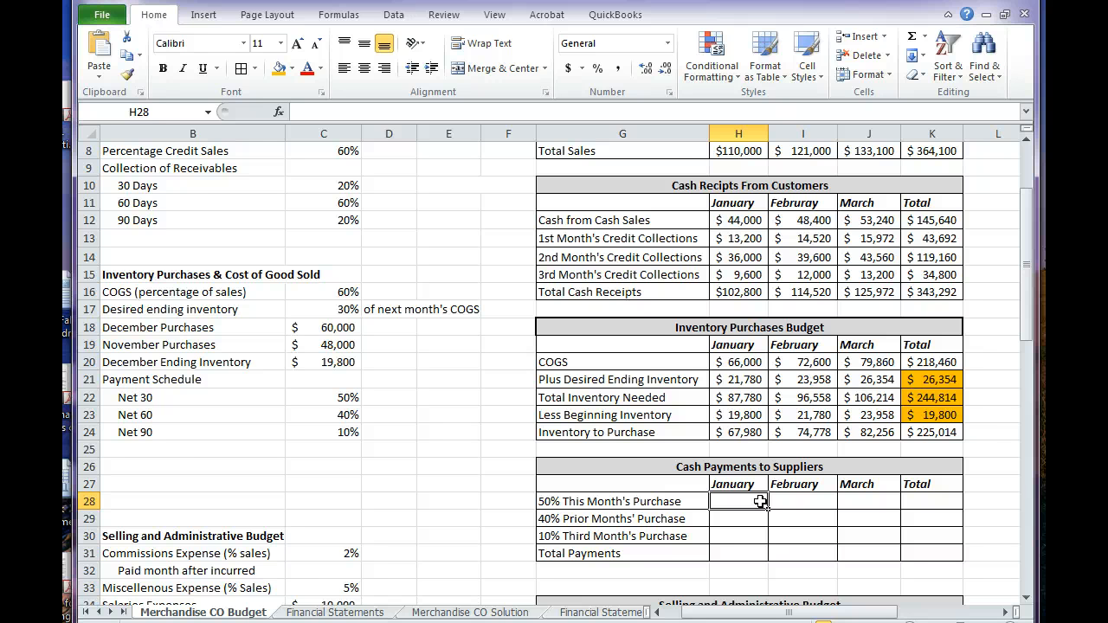
{"action": "key", "text": "Right"}
{"action": "key", "text": "Right"}
{"action": "key", "text": "Right"}
{"action": "key", "text": "Right"}
{"action": "key", "text": "Right"}
{"action": "key", "text": "Right"}
{"action": "key", "text": "Right"}
{"action": "key", "text": "Right"}
{"action": "key", "text": "Right"}
{"action": "key", "text": "Right"}
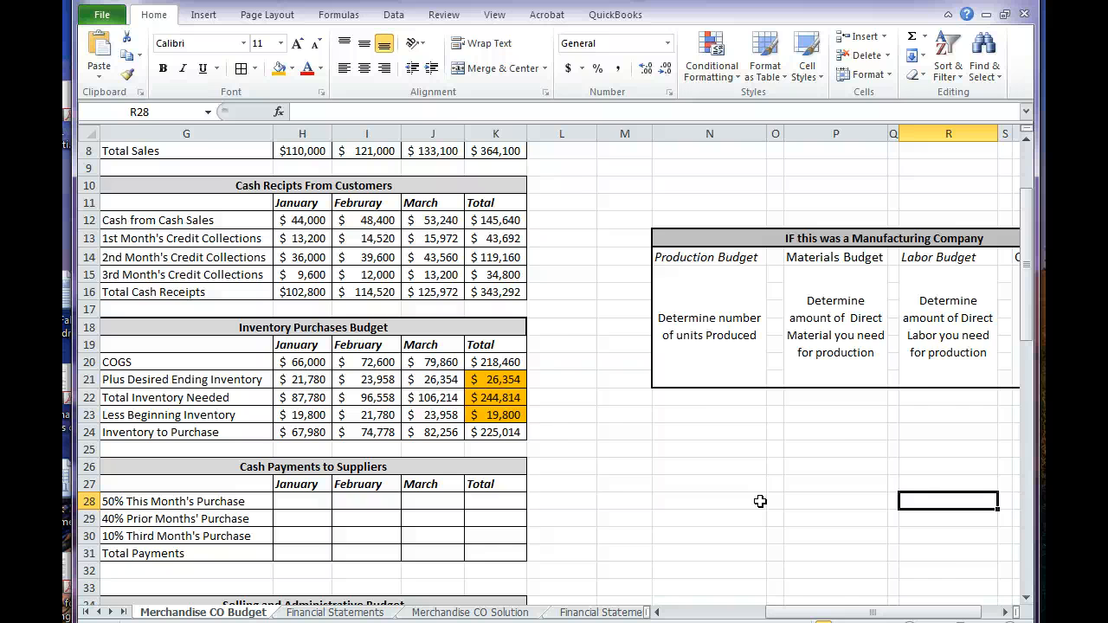
{"action": "key", "text": "Right"}
{"action": "key", "text": "Right"}
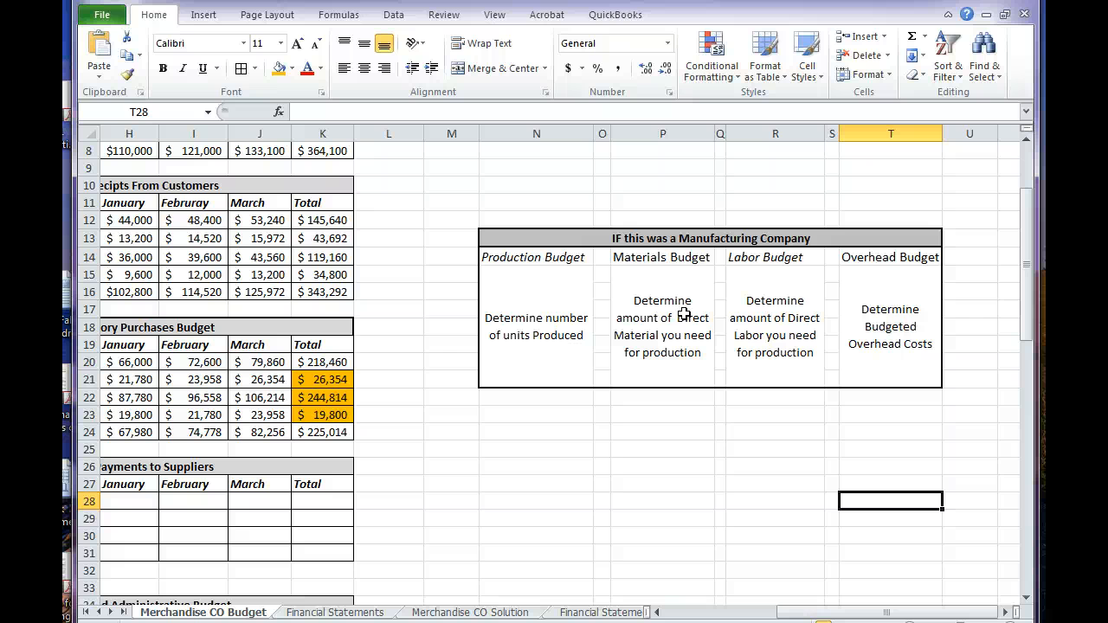
Step: Return to January's 50% This Month's Purchase cell, H28, in the Cash Payments to Suppliers schedule
{"action": "key", "text": "Left"}
{"action": "key", "text": "Left"}
{"action": "key", "text": "Left"}
{"action": "key", "text": "Left"}
{"action": "key", "text": "Left"}
{"action": "key", "text": "Left"}
{"action": "key", "text": "Left"}
{"action": "key", "text": "Left"}
{"action": "key", "text": "Left"}
{"action": "key", "text": "Left"}
{"action": "key", "text": "Left"}
{"action": "key", "text": "Left"}
{"action": "key", "text": "Left"}
{"action": "key", "text": "Left"}
{"action": "key", "text": "Left"}
{"action": "key", "text": "Left"}
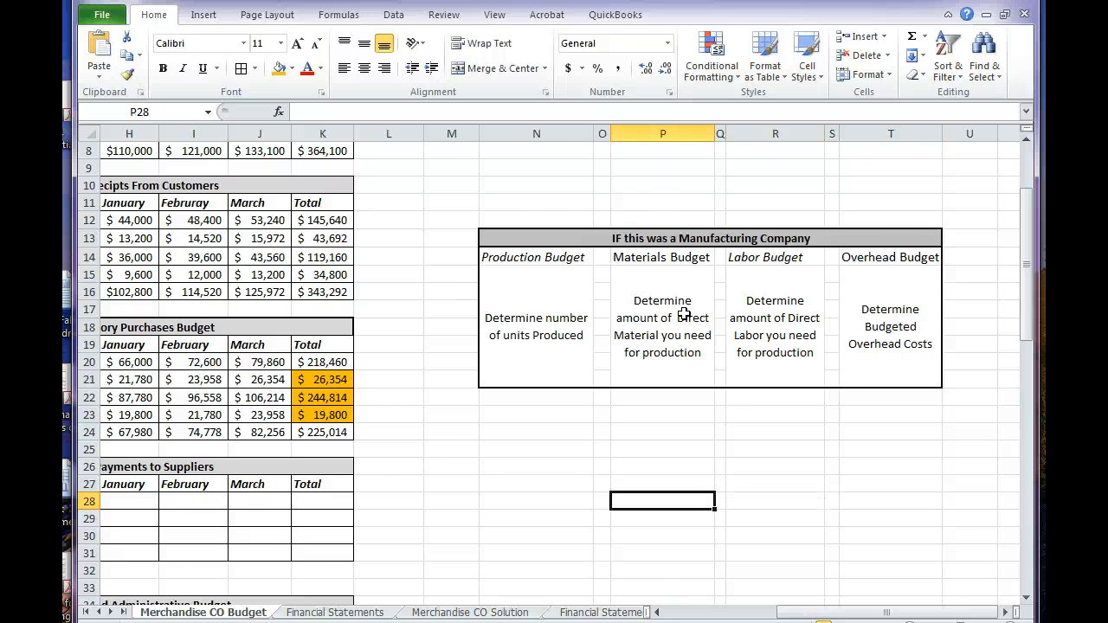
{"action": "key", "text": "Left"}
{"action": "key", "text": "Left"}
{"action": "key", "text": "Right"}
{"action": "key", "text": "Right"}
{"action": "key", "text": "Right"}
{"action": "key", "text": "Right"}
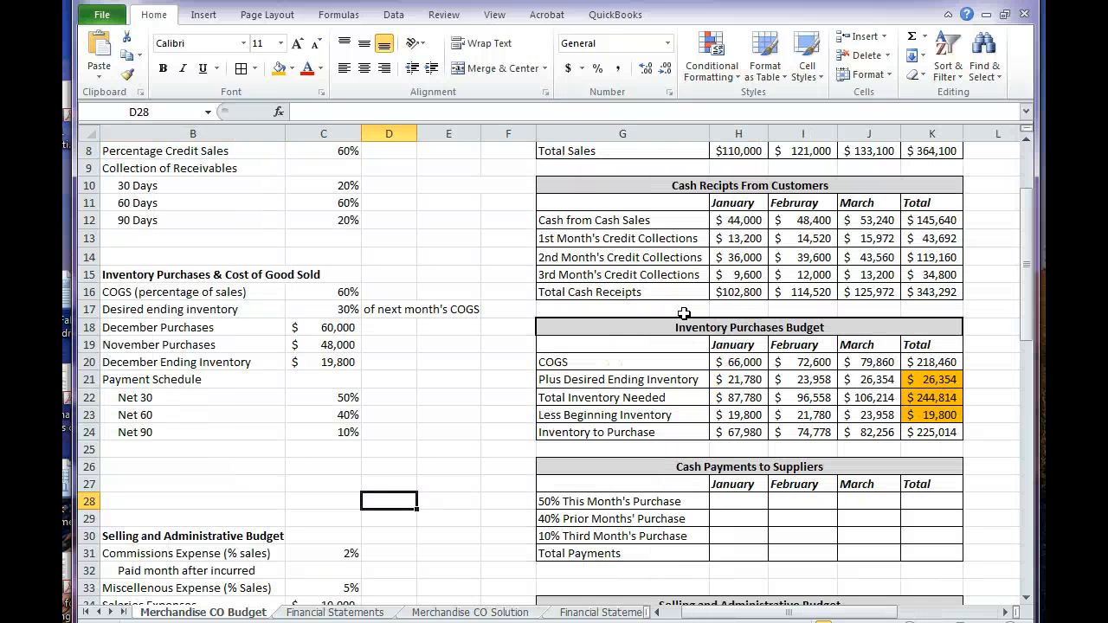
{"action": "key", "text": "Down"}
{"action": "key", "text": "Down"}
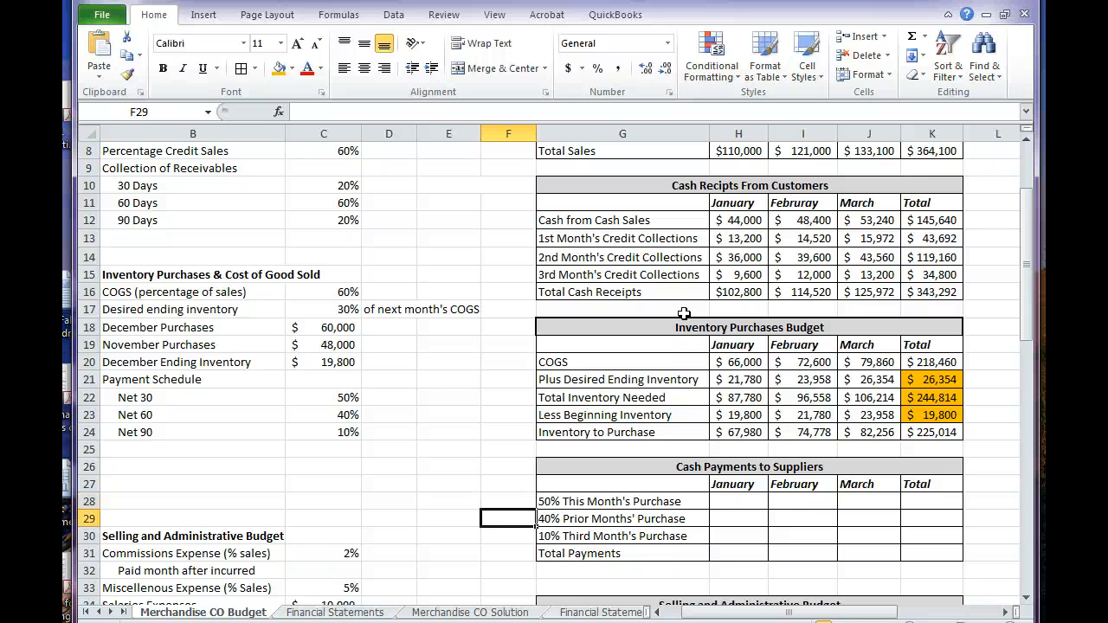
{"action": "key", "text": "Right"}
{"action": "key", "text": "Right"}
{"action": "key", "text": "Right"}
{"action": "key", "text": "Up"}
{"action": "key", "text": "Up"}
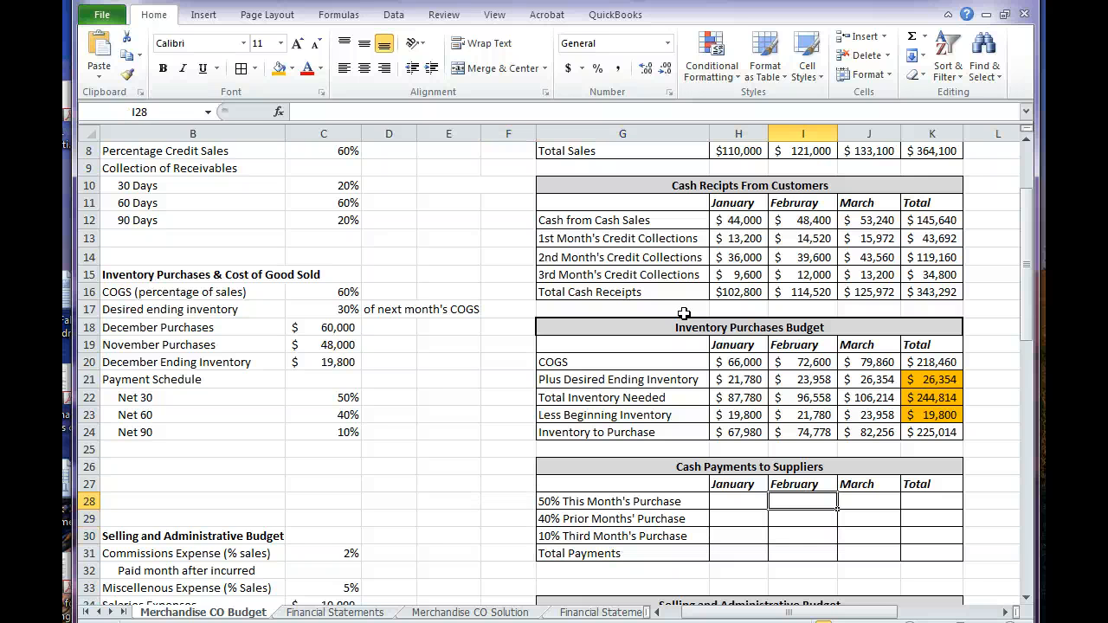
{"action": "key", "text": "Left"}
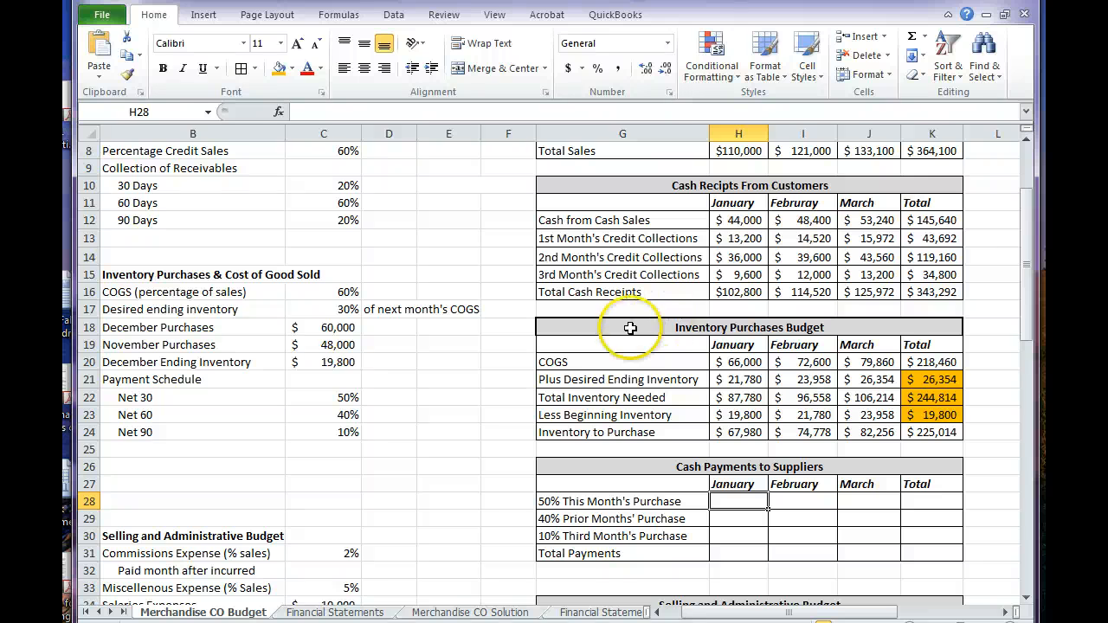
Step: Compare the Cash Payments to Suppliers row labels with the Net 30, Net 60 and Net 90 percentages in C22:C24
{"action": "left_click", "coordinate": [581, 501]}
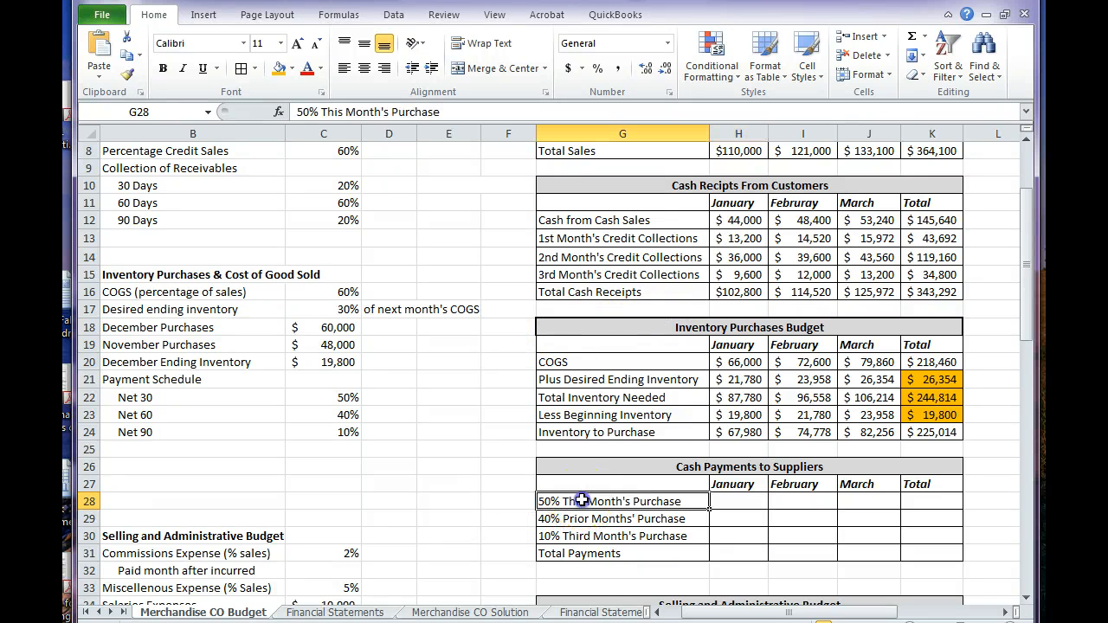
{"action": "left_click", "coordinate": [565, 518]}
{"action": "left_click", "coordinate": [563, 552]}
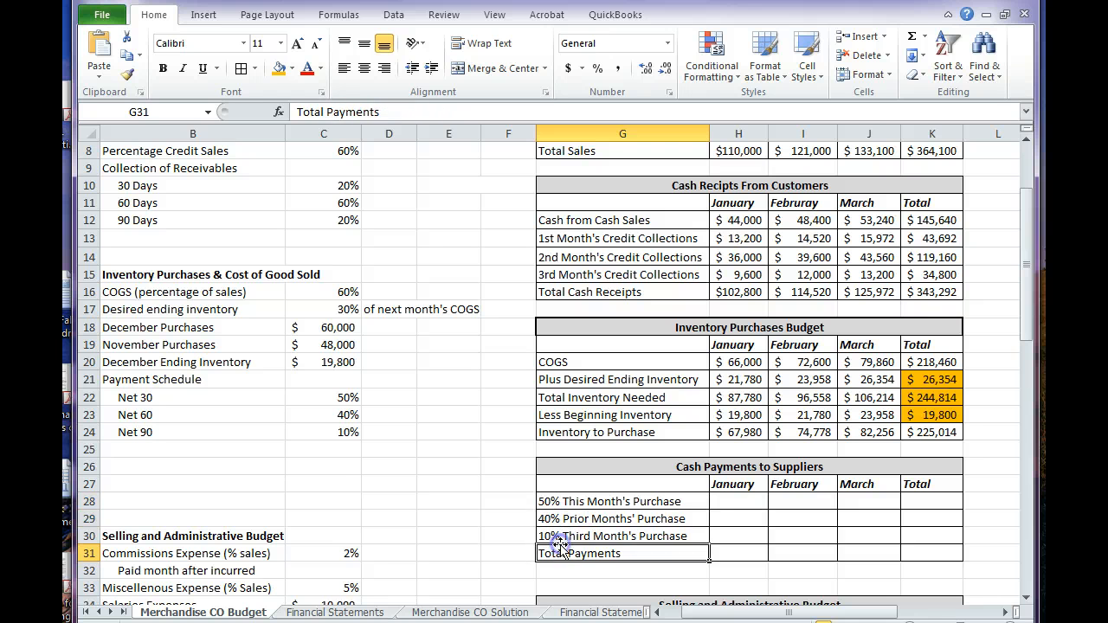
{"action": "left_click", "coordinate": [301, 404]}
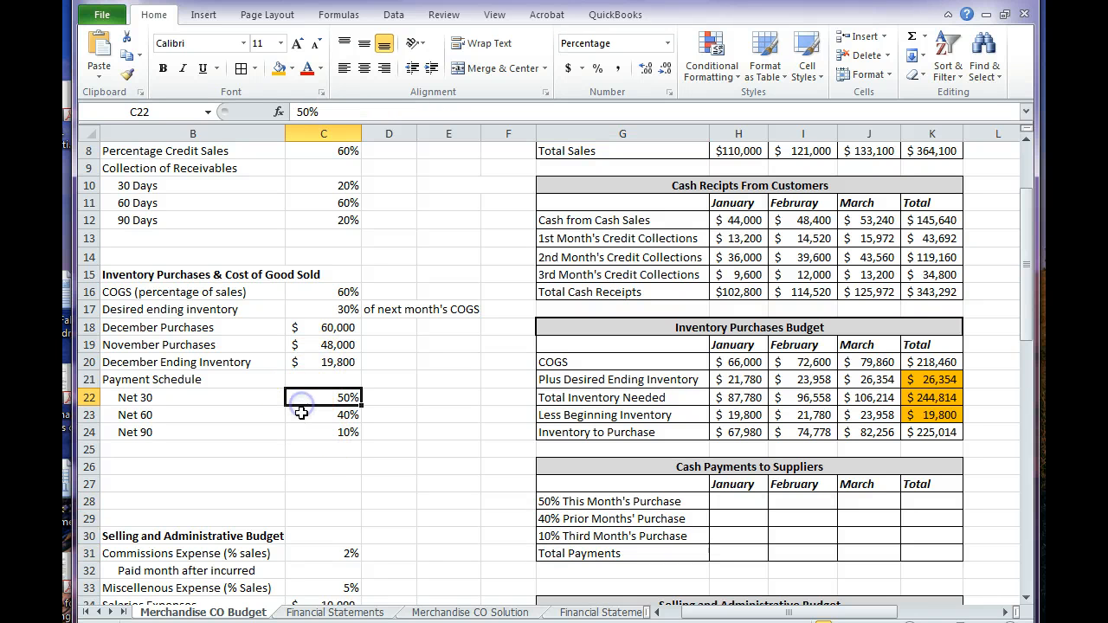
{"action": "left_click", "coordinate": [302, 415]}
{"action": "left_click", "coordinate": [300, 435]}
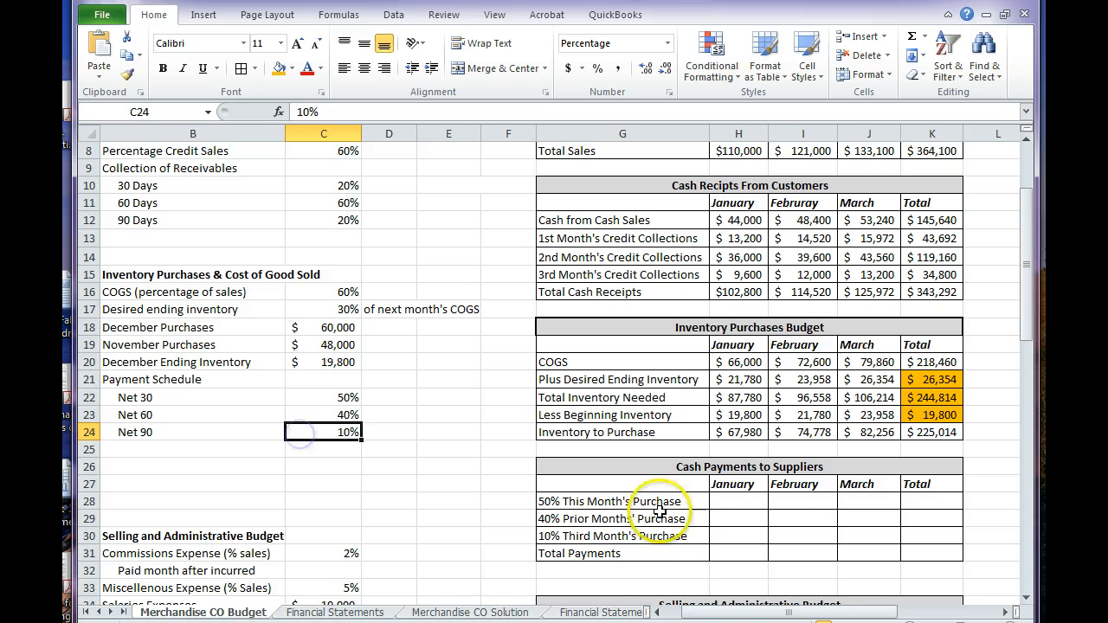
Step: Calculate January's 50% payment on its own purchases in H28 with the formula =H24*C22
{"action": "left_click", "coordinate": [730, 513]}
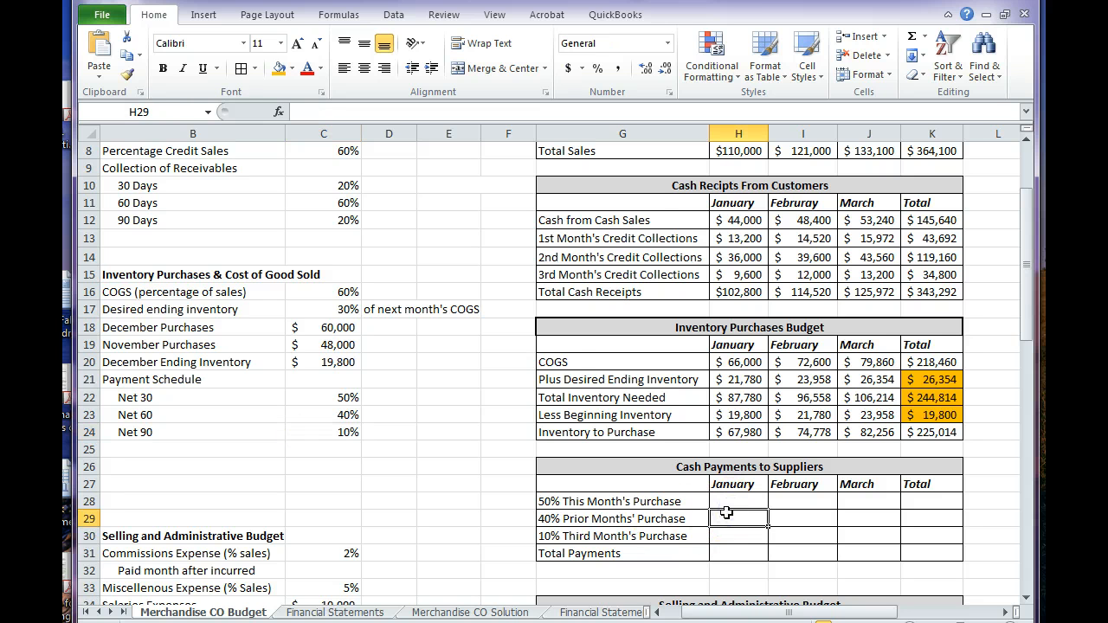
{"action": "left_click", "coordinate": [728, 501]}
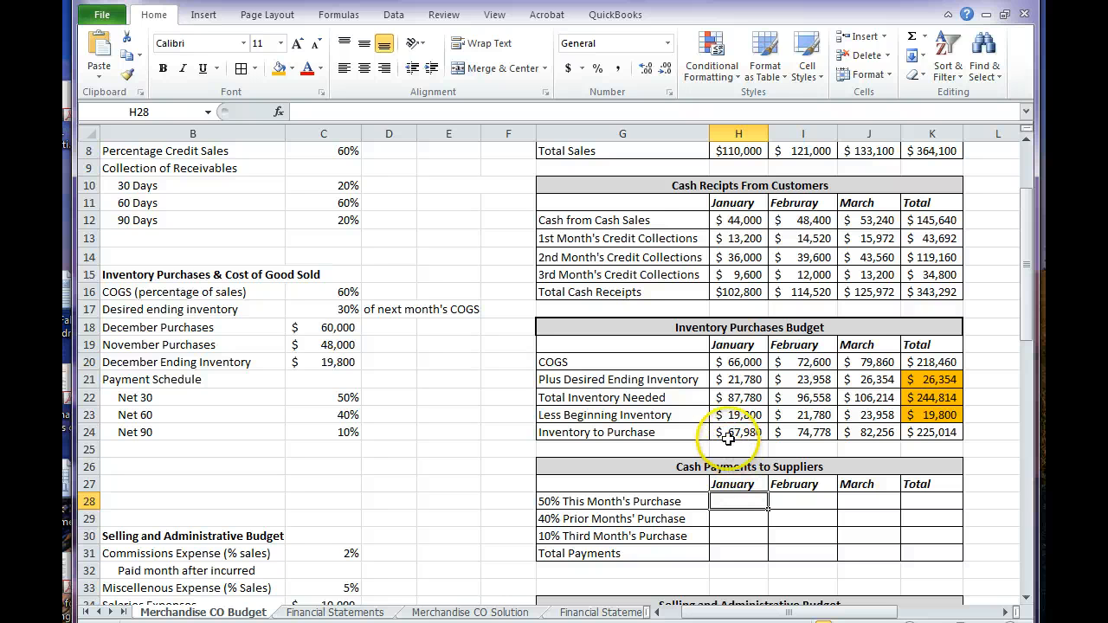
{"action": "type", "text": "="}
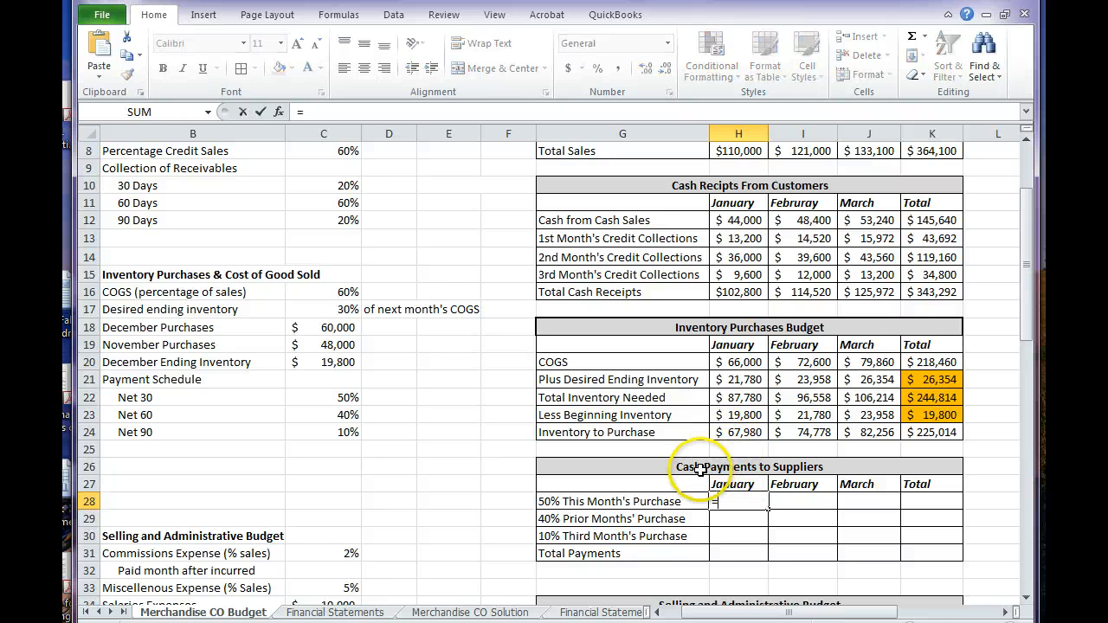
{"action": "key", "text": "Up"}
{"action": "key", "text": "Up"}
{"action": "key", "text": "Up"}
{"action": "key", "text": "Up"}
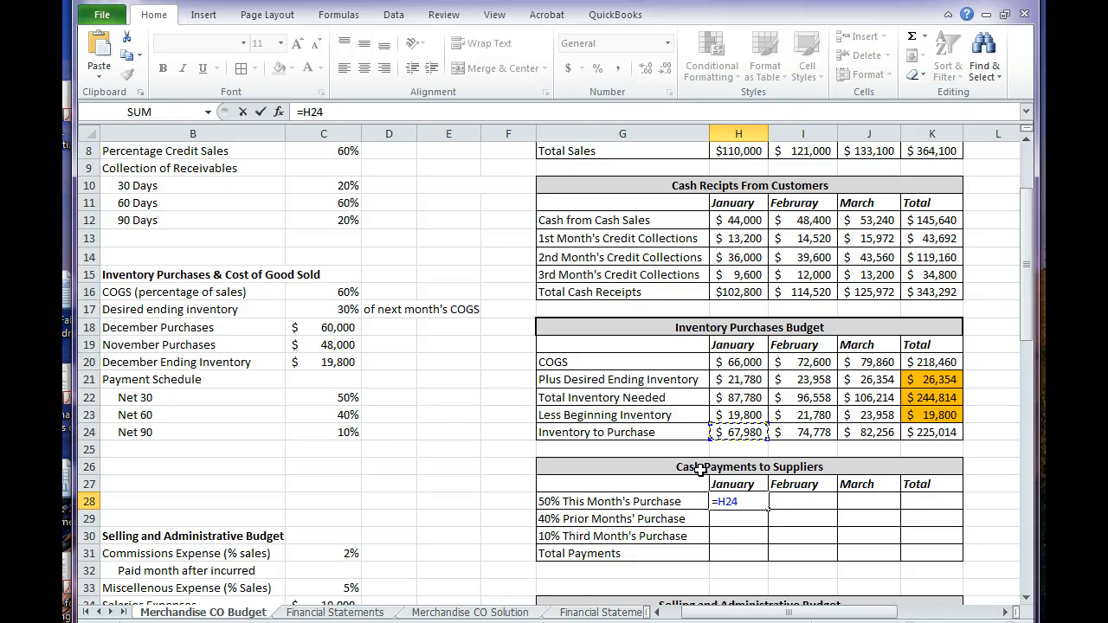
{"action": "type", "text": "*"}
{"action": "left_click", "coordinate": [326, 398]}
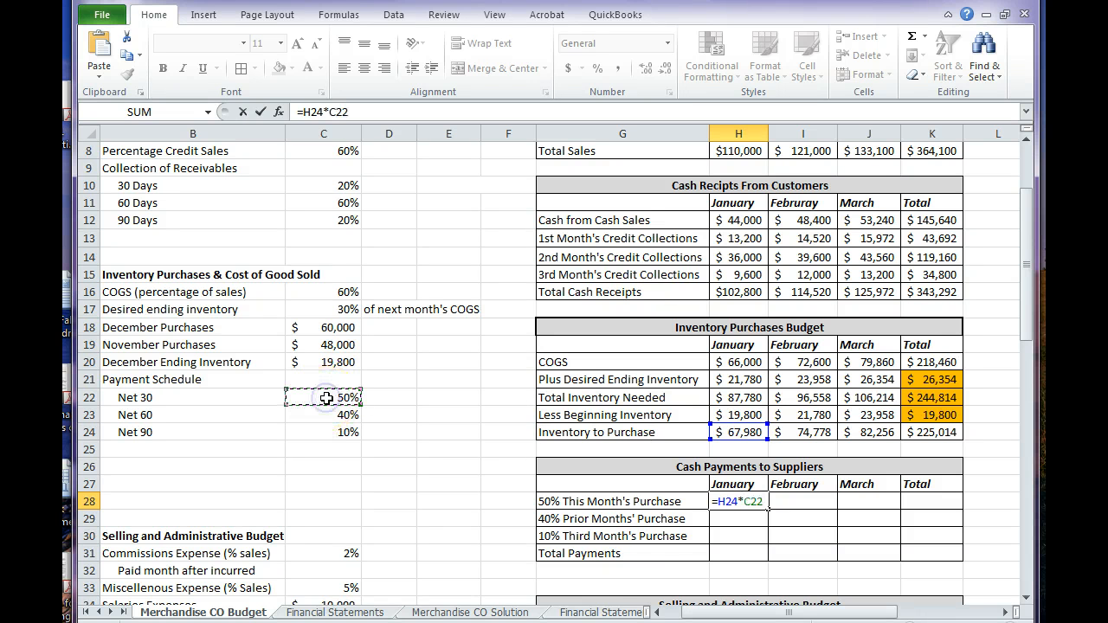
{"action": "key", "text": "Return"}
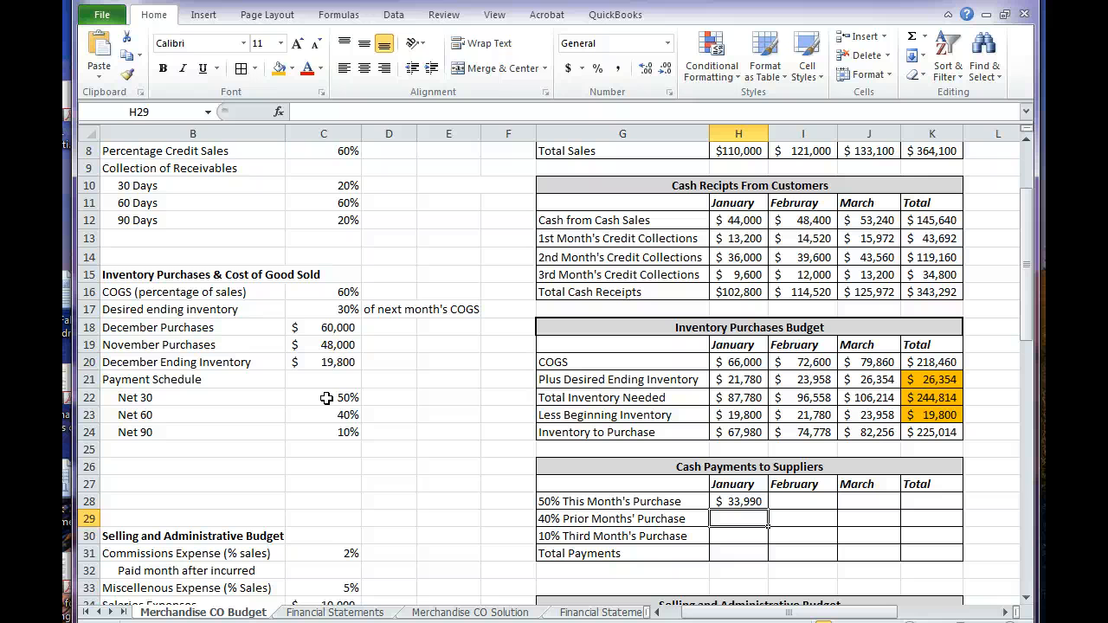
Step: Calculate February's 40% payment on January's purchases in I29 with the formula =H24*C23
{"action": "key", "text": "Right"}
{"action": "type", "text": "="}
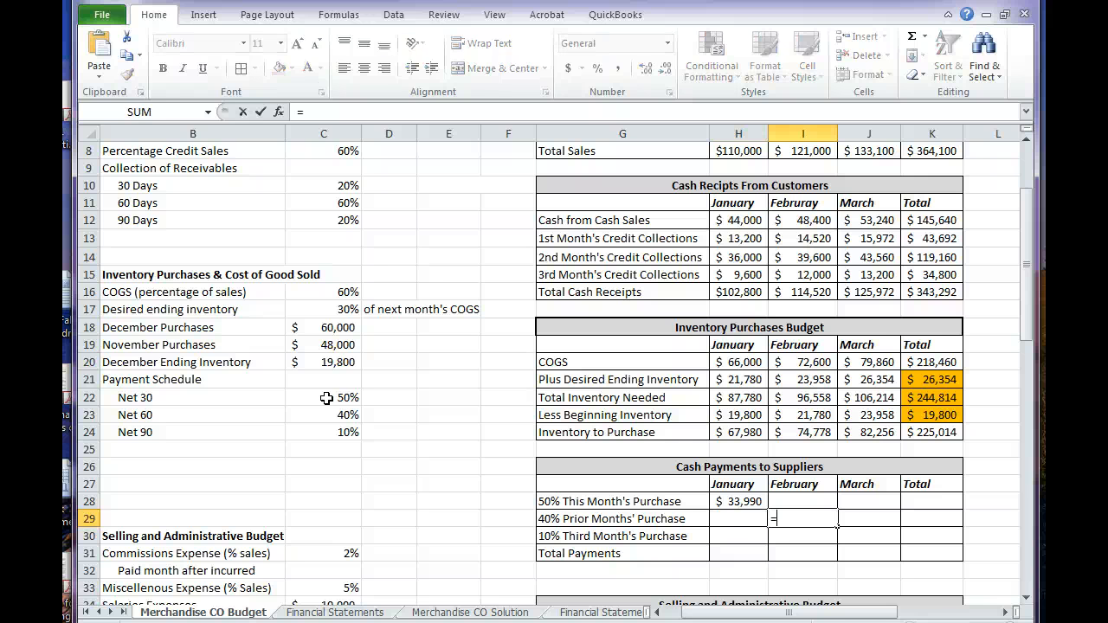
{"action": "left_click", "coordinate": [719, 431]}
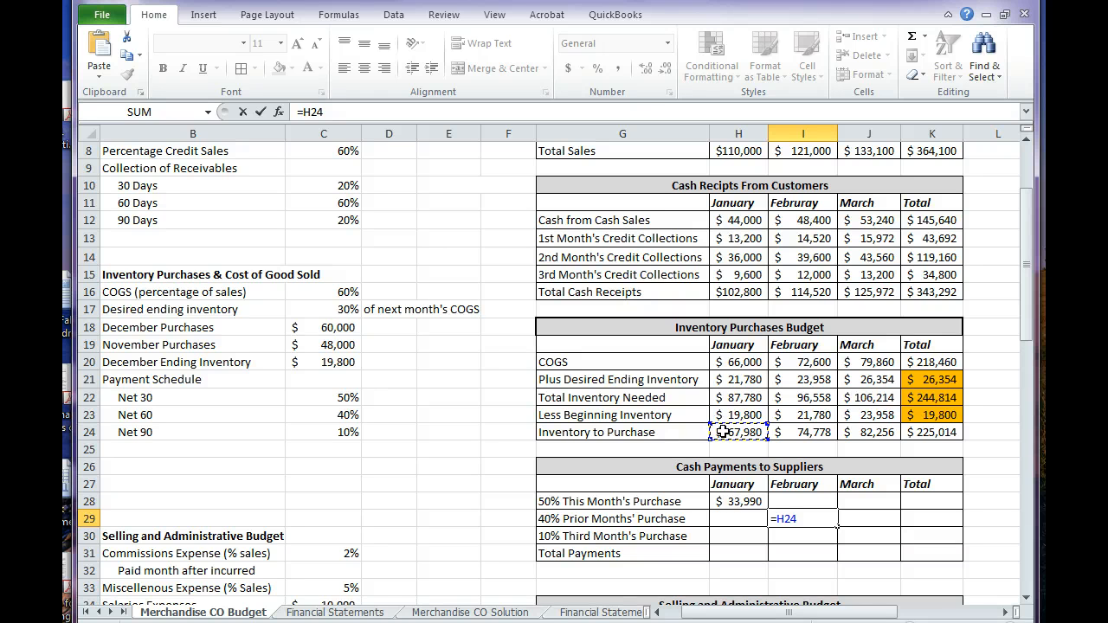
{"action": "type", "text": "*"}
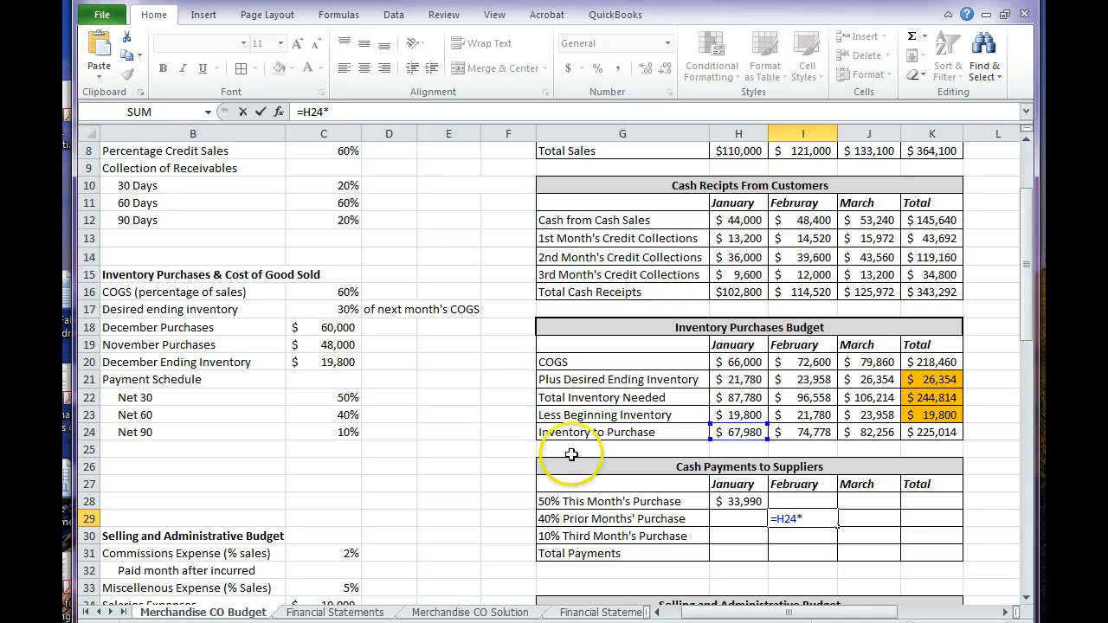
{"action": "left_click", "coordinate": [351, 415]}
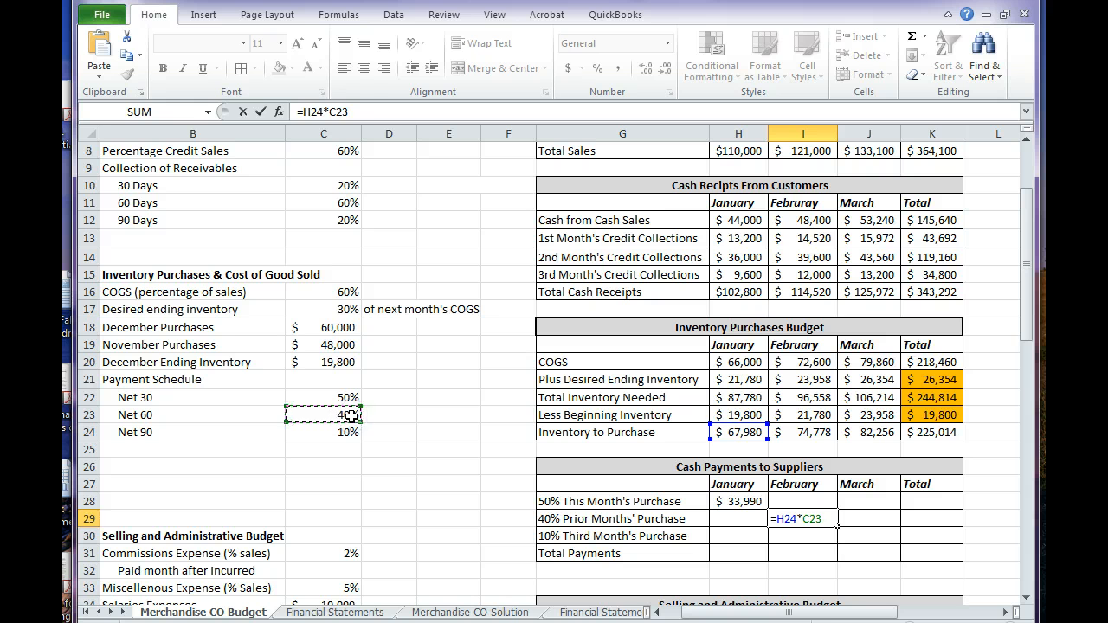
{"action": "key", "text": "Return"}
Step: Calculate March's 10% payment on January's purchases in J30 with the formula =H24*C24, and review the installments in H28, I29 and J30
{"action": "key", "text": "Right"}
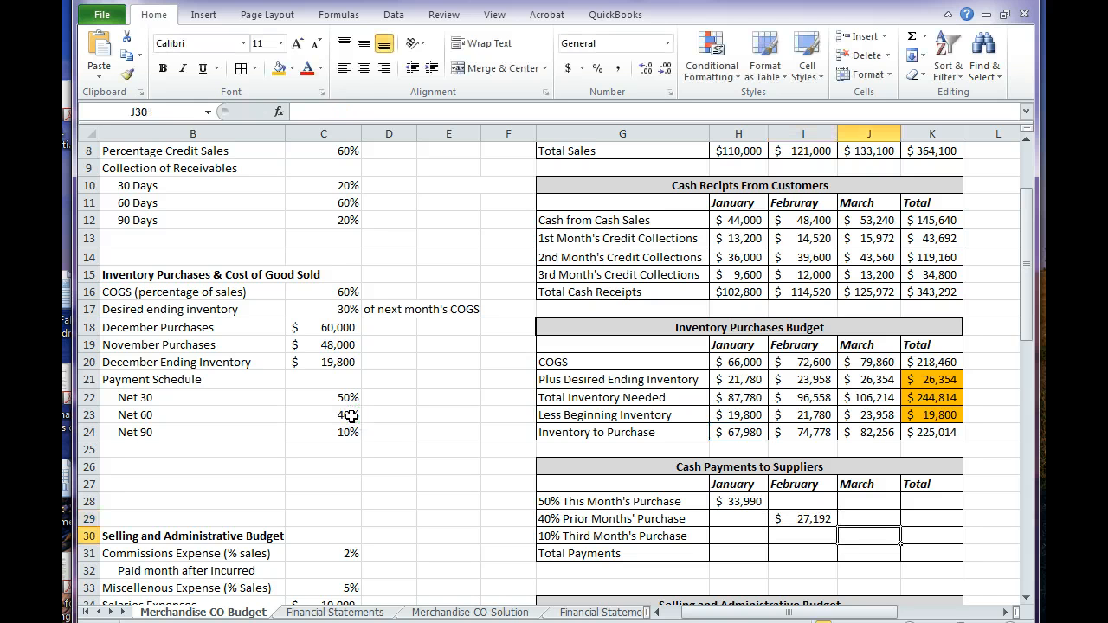
{"action": "type", "text": "="}
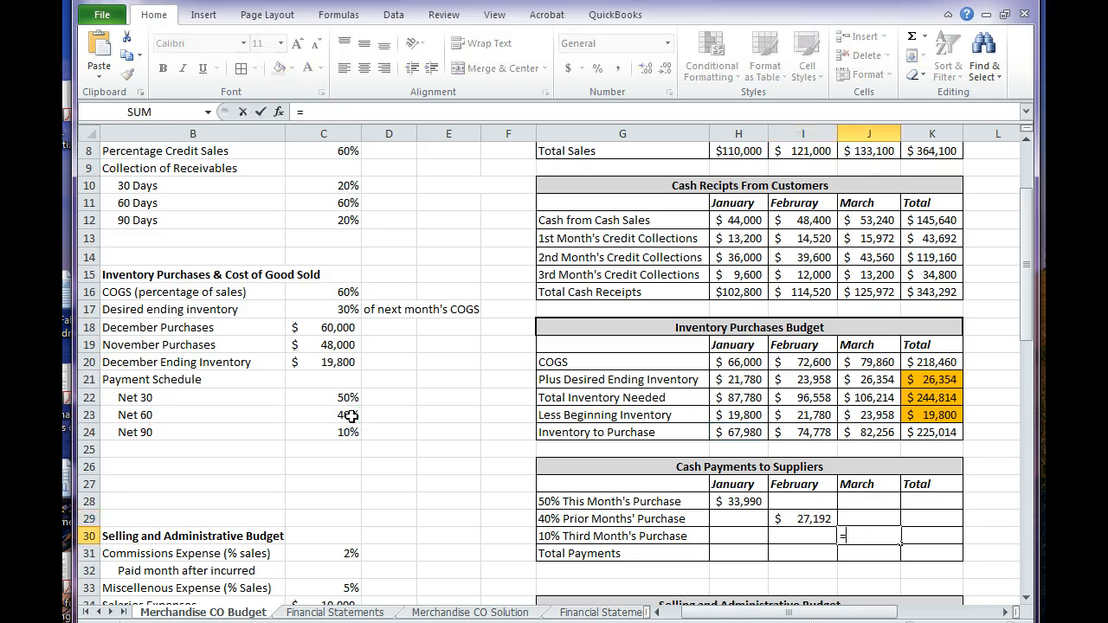
{"action": "left_click", "coordinate": [741, 431]}
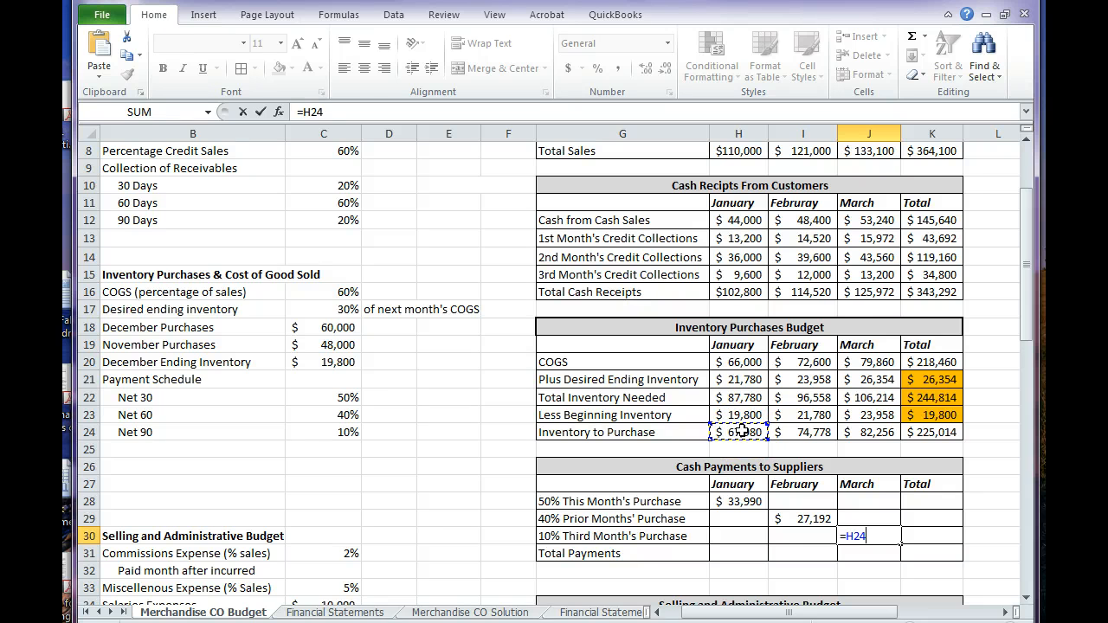
{"action": "type", "text": "*"}
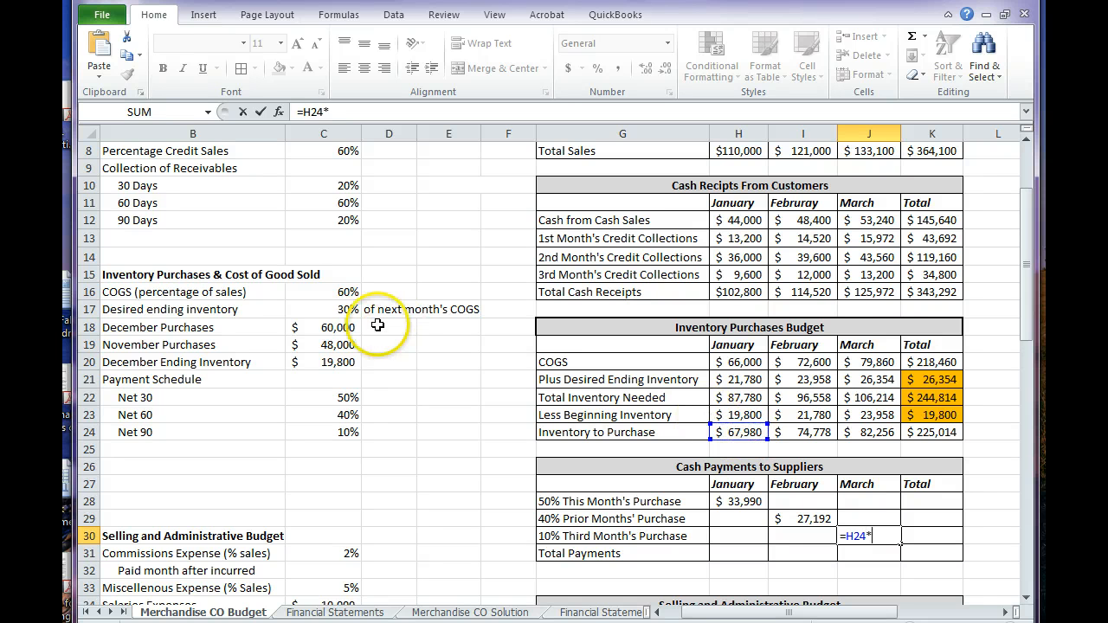
{"action": "left_click", "coordinate": [331, 430]}
{"action": "key", "text": "Return"}
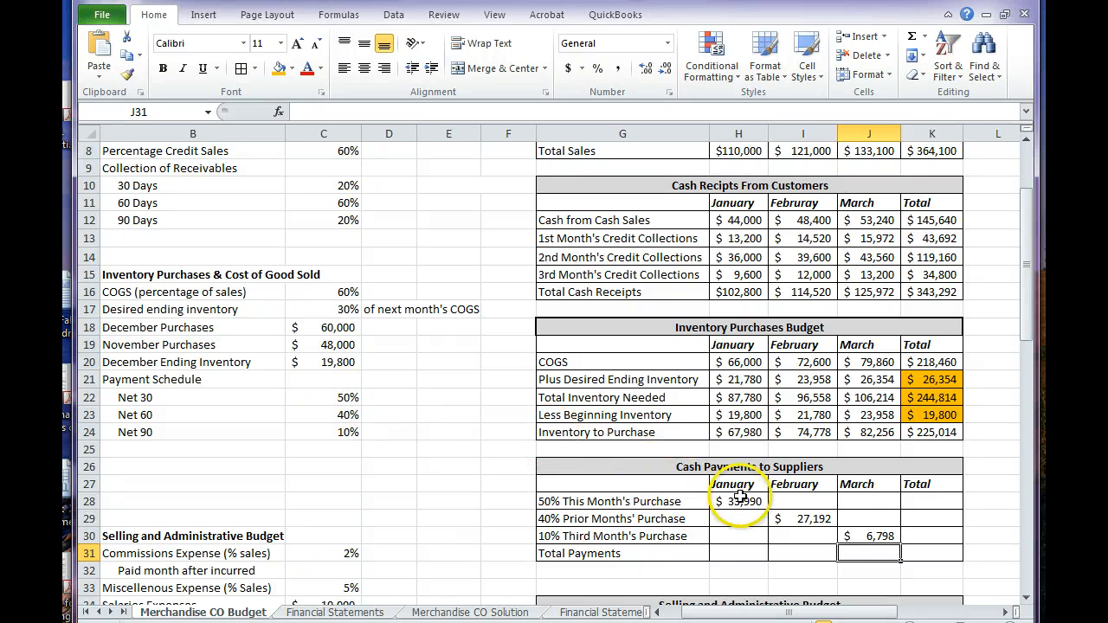
{"action": "left_click", "coordinate": [743, 500]}
{"action": "left_click", "coordinate": [810, 518]}
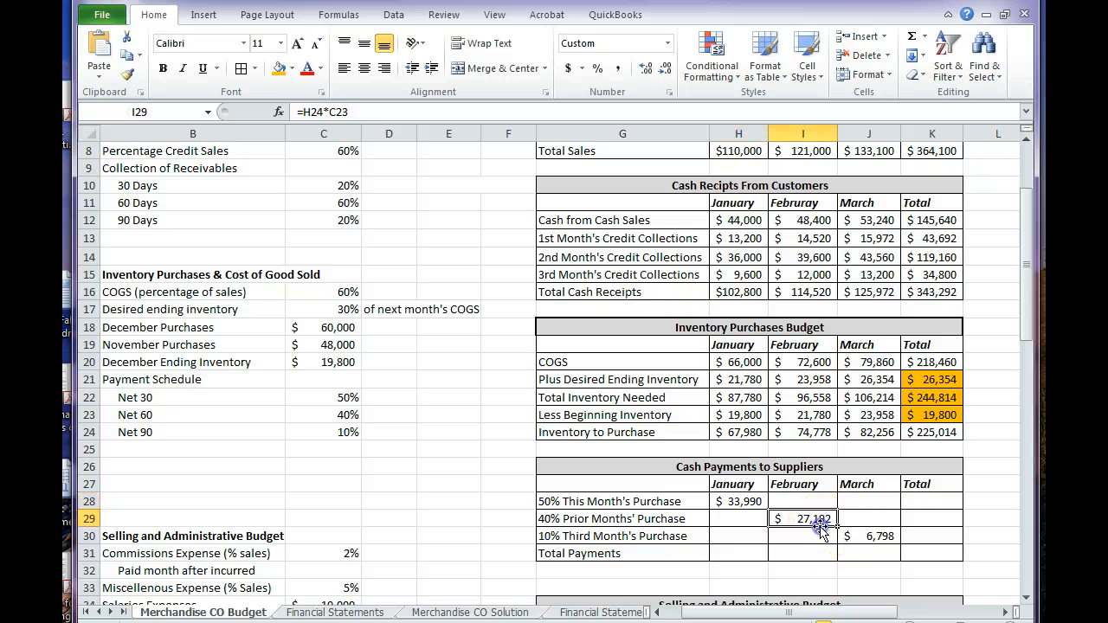
{"action": "left_click", "coordinate": [854, 539]}
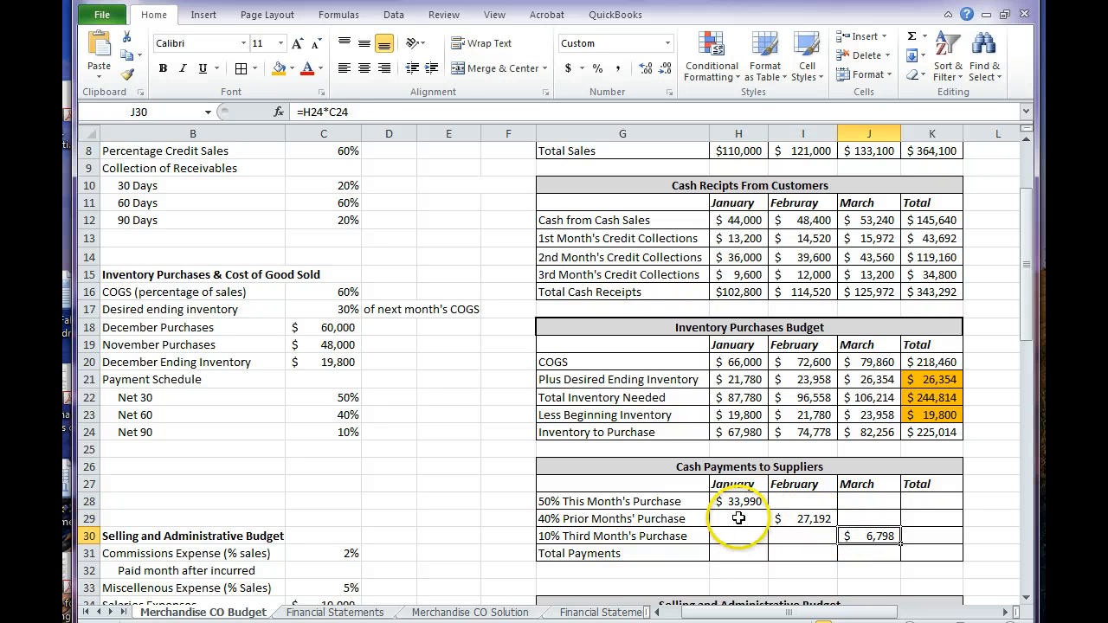
Step: Calculate January's 40% payment on December purchases in H29 with the formula =C18*C23
{"action": "left_click", "coordinate": [738, 517]}
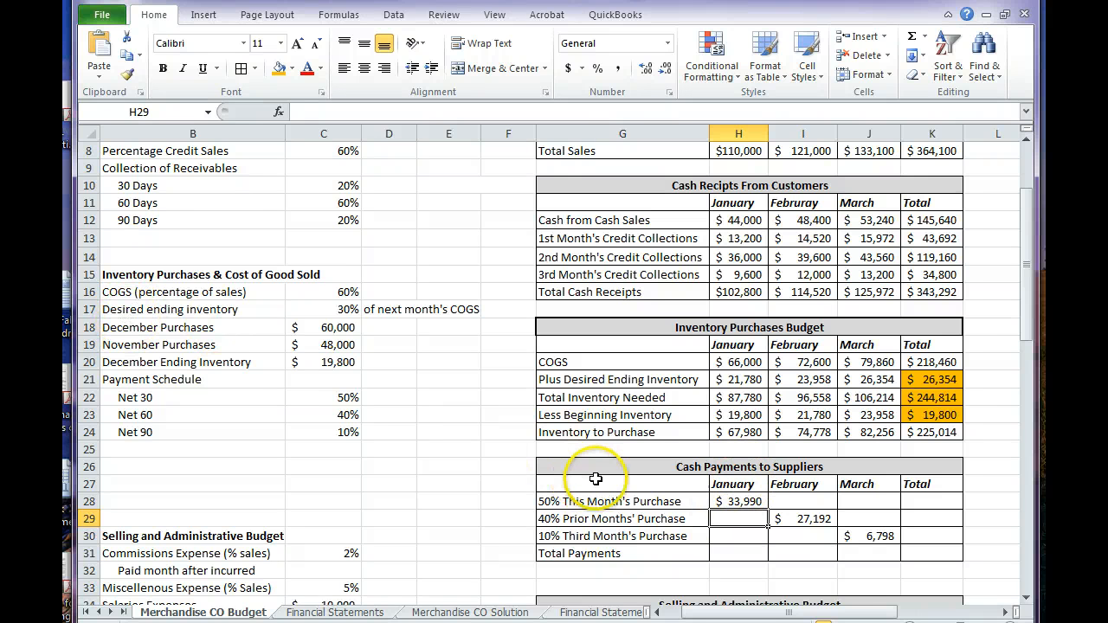
{"action": "type", "text": "="}
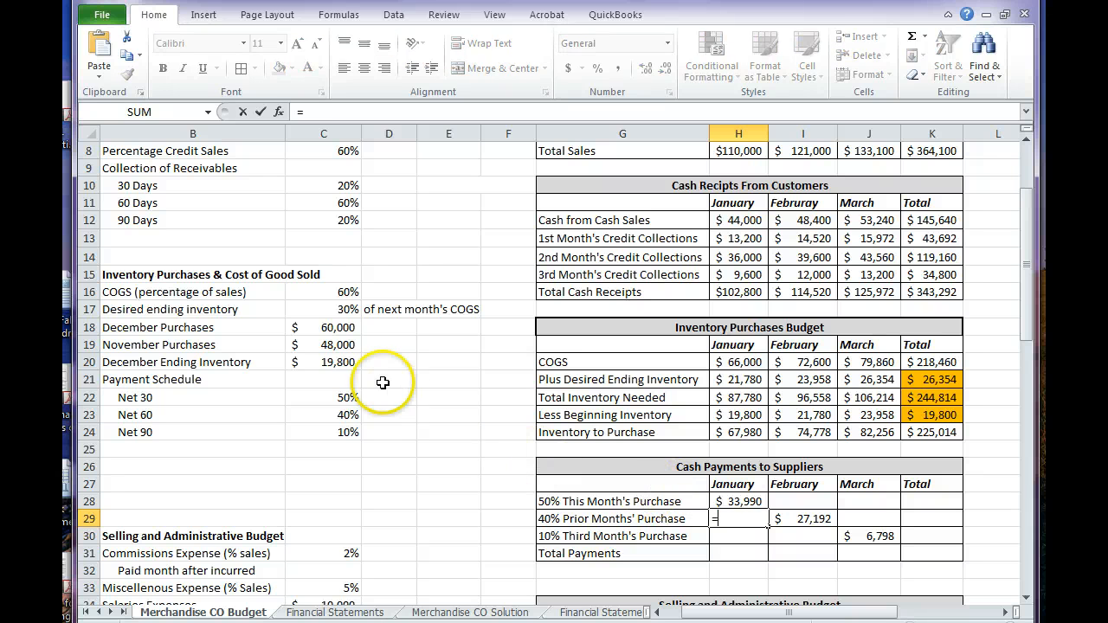
{"action": "left_click", "coordinate": [334, 330]}
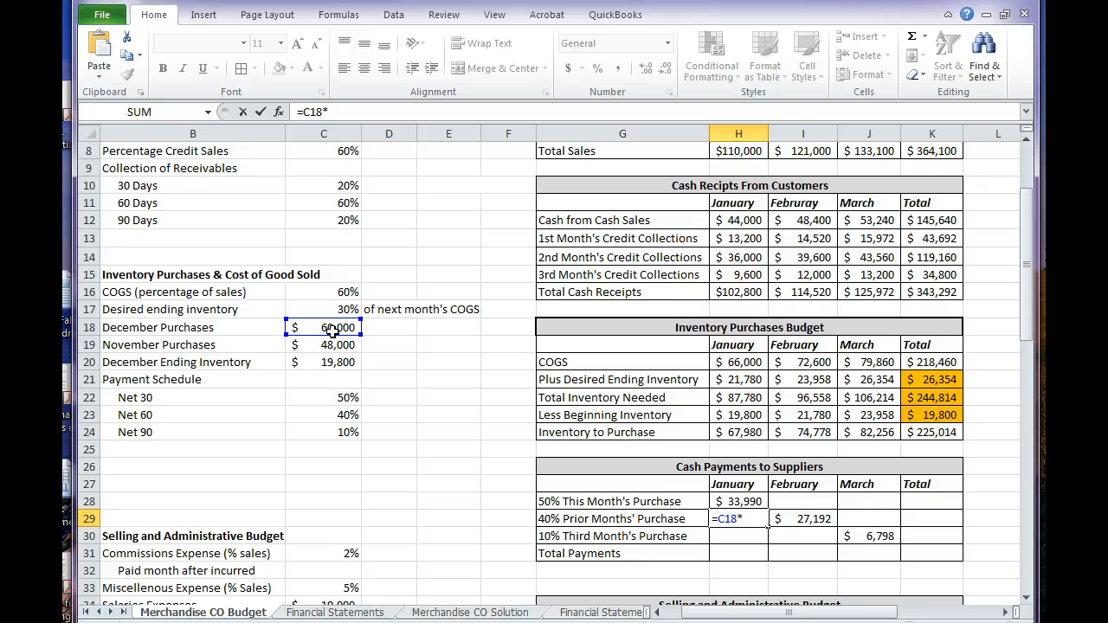
{"action": "left_click", "coordinate": [304, 415]}
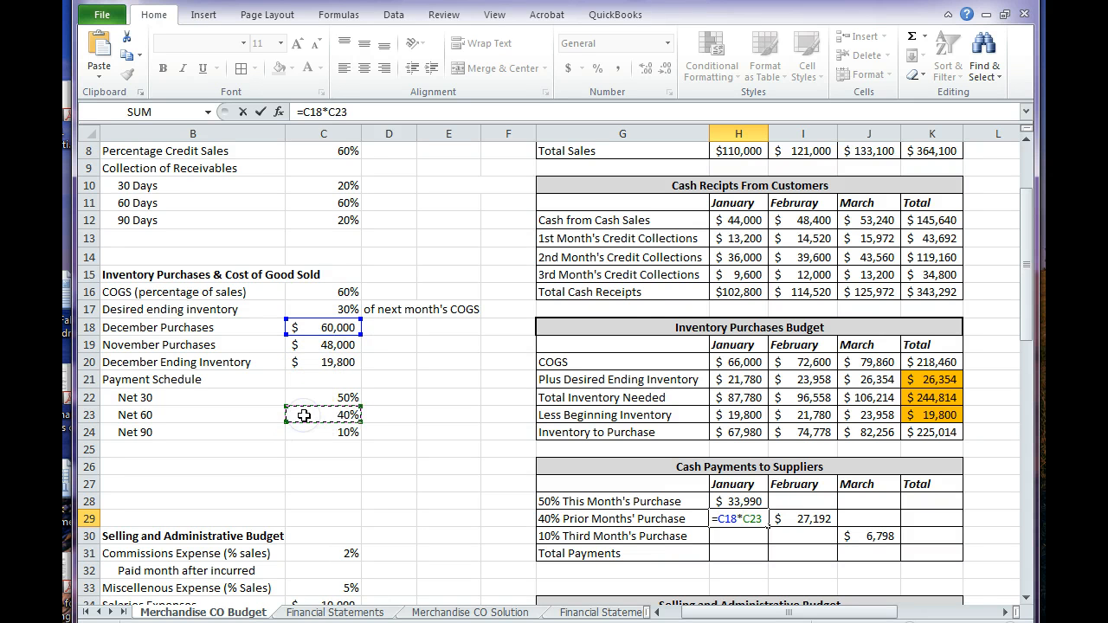
{"action": "key", "text": "Return"}
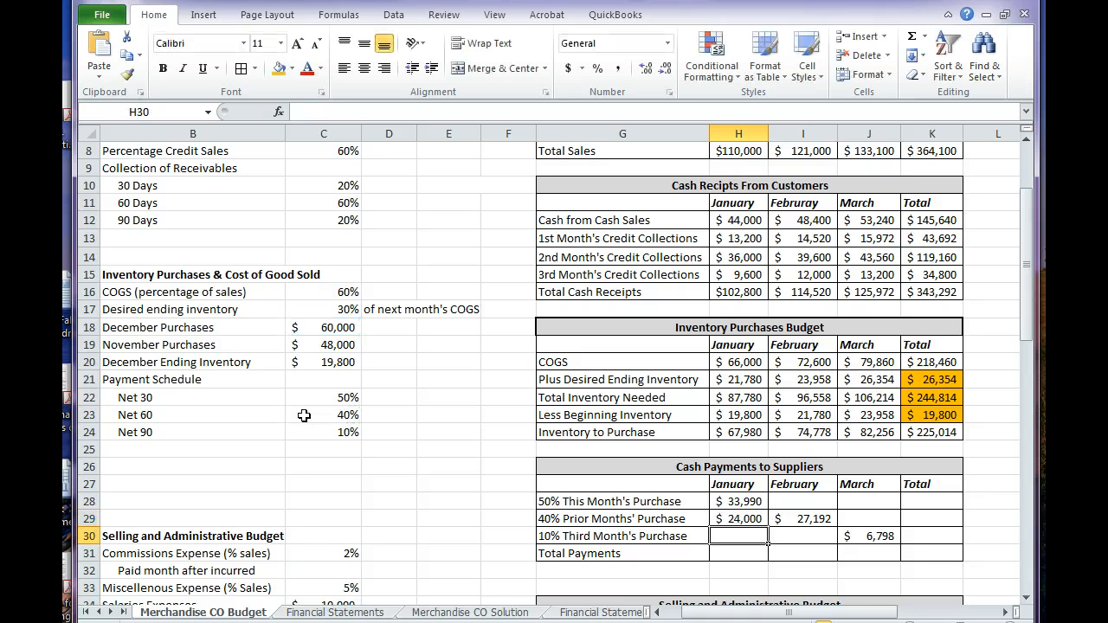
Step: Calculate February's 10% payment on December purchases in I30 with the formula =C18*C24
{"action": "key", "text": "Right"}
{"action": "type", "text": "="}
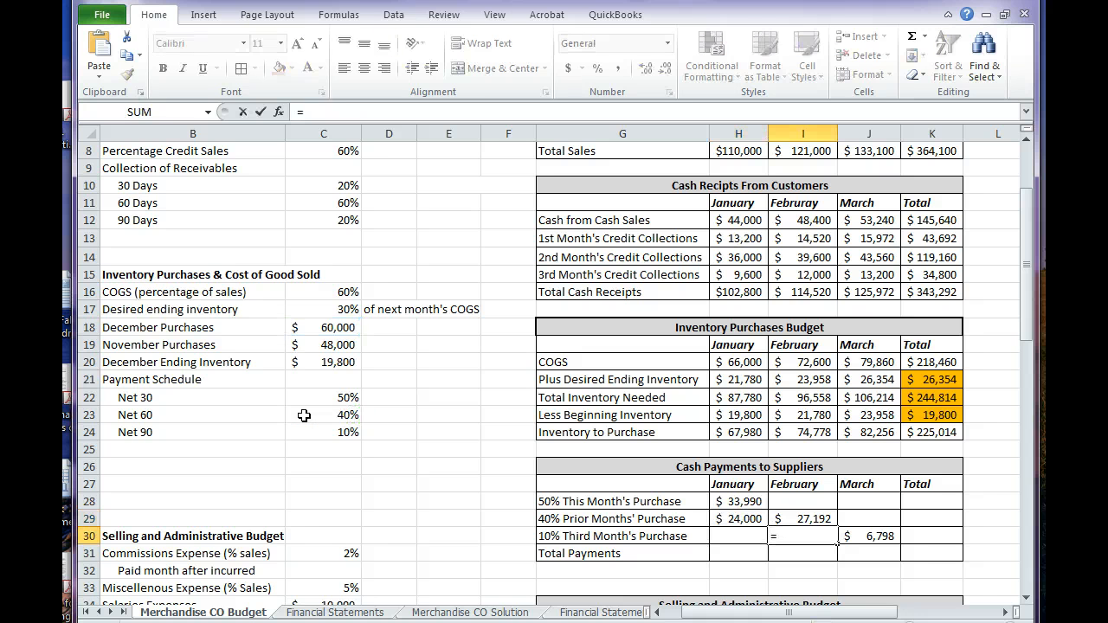
{"action": "left_click", "coordinate": [312, 329]}
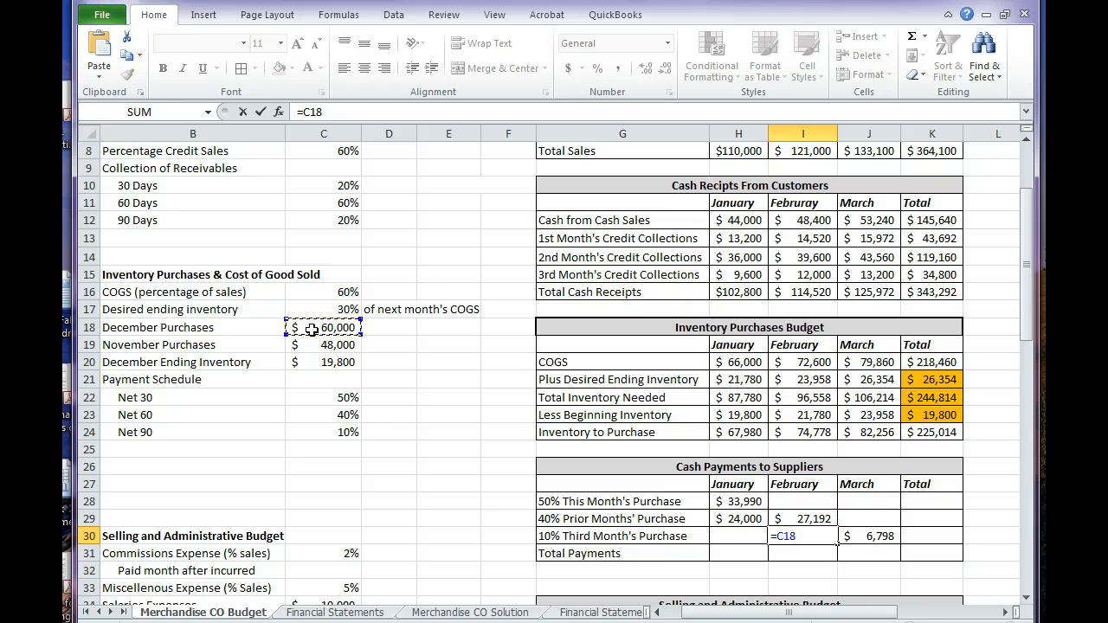
{"action": "type", "text": "*"}
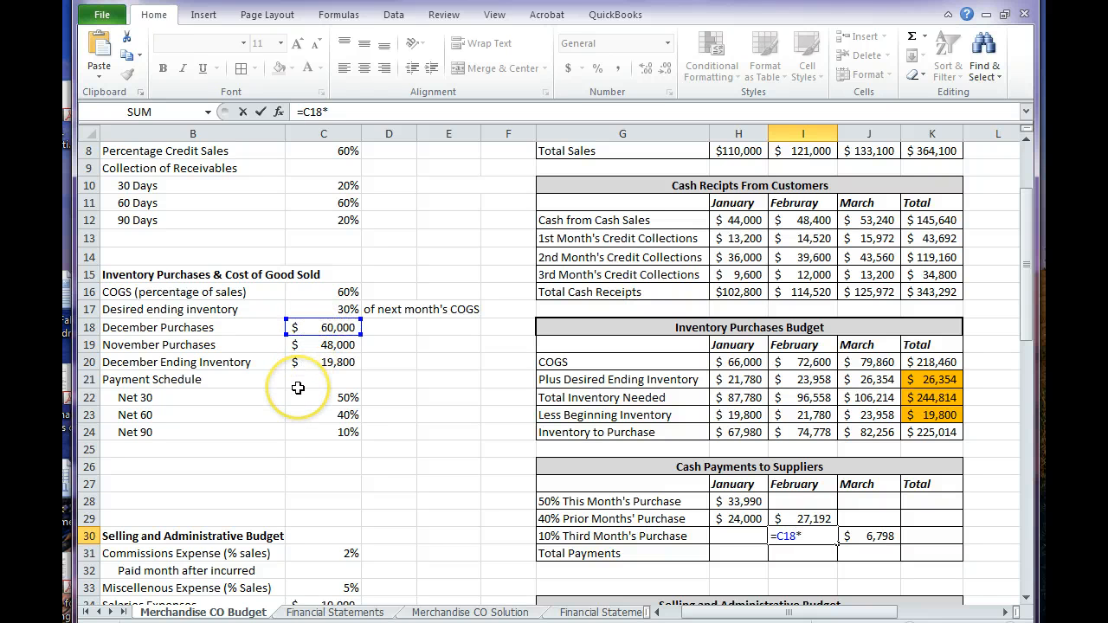
{"action": "left_click", "coordinate": [298, 432]}
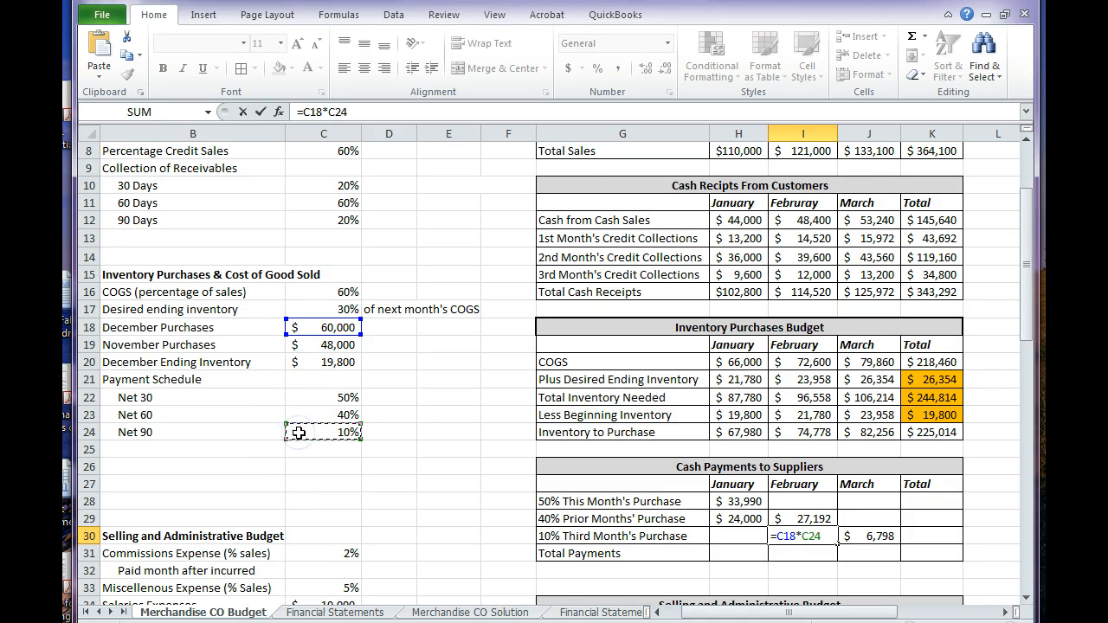
{"action": "key", "text": "Return"}
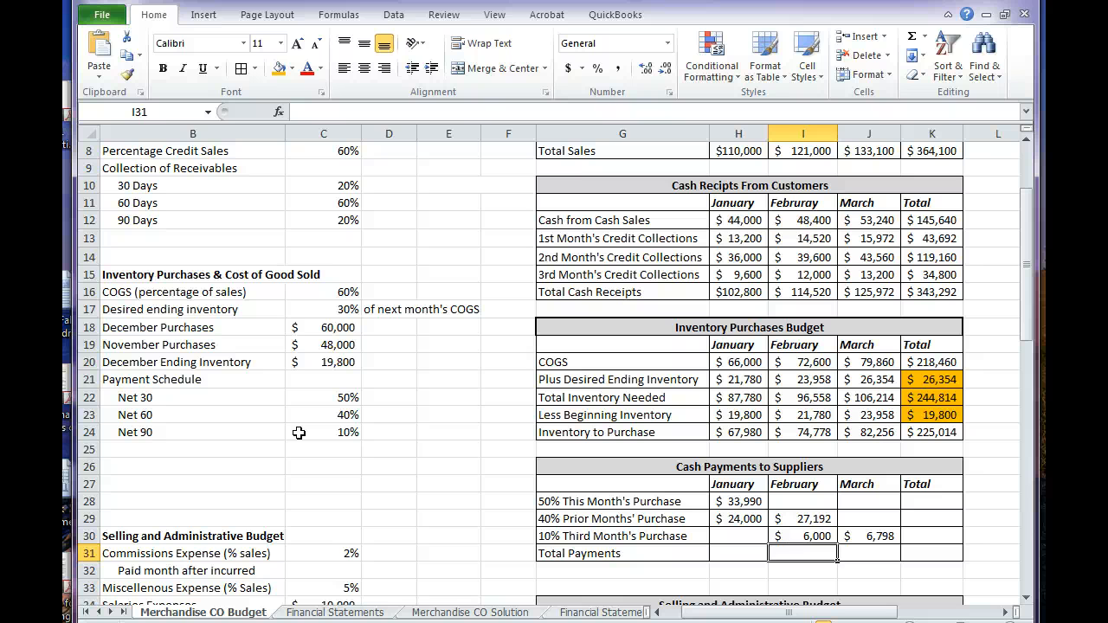
Step: Calculate January's 10% payment on November purchases in H30 with the formula =C19*C24
{"action": "key", "text": "Left"}
{"action": "key", "text": "Up"}
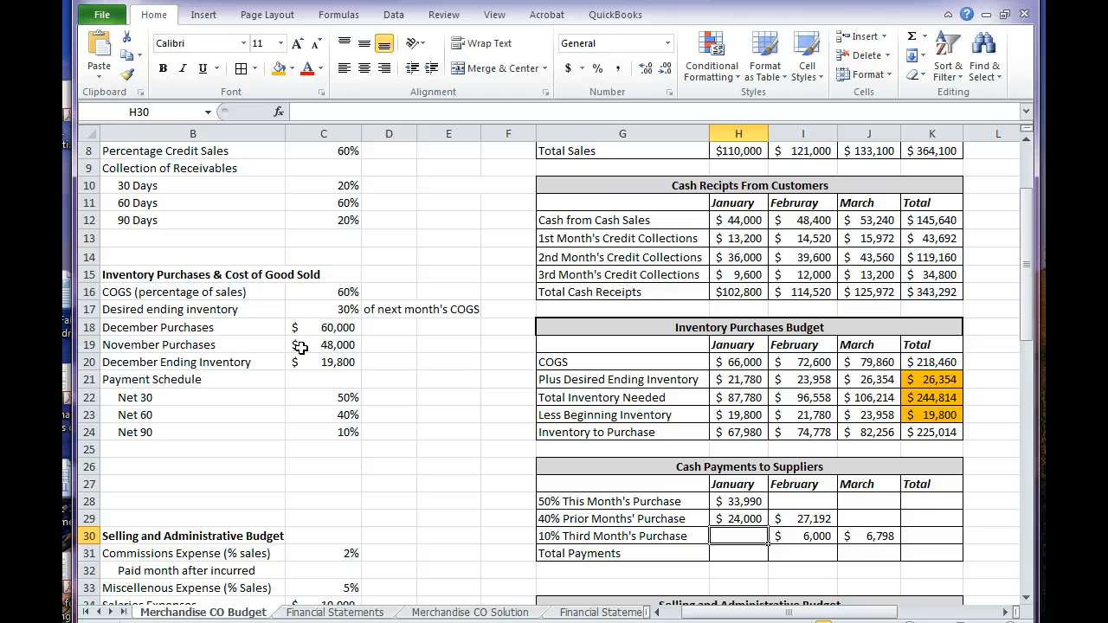
{"action": "type", "text": "="}
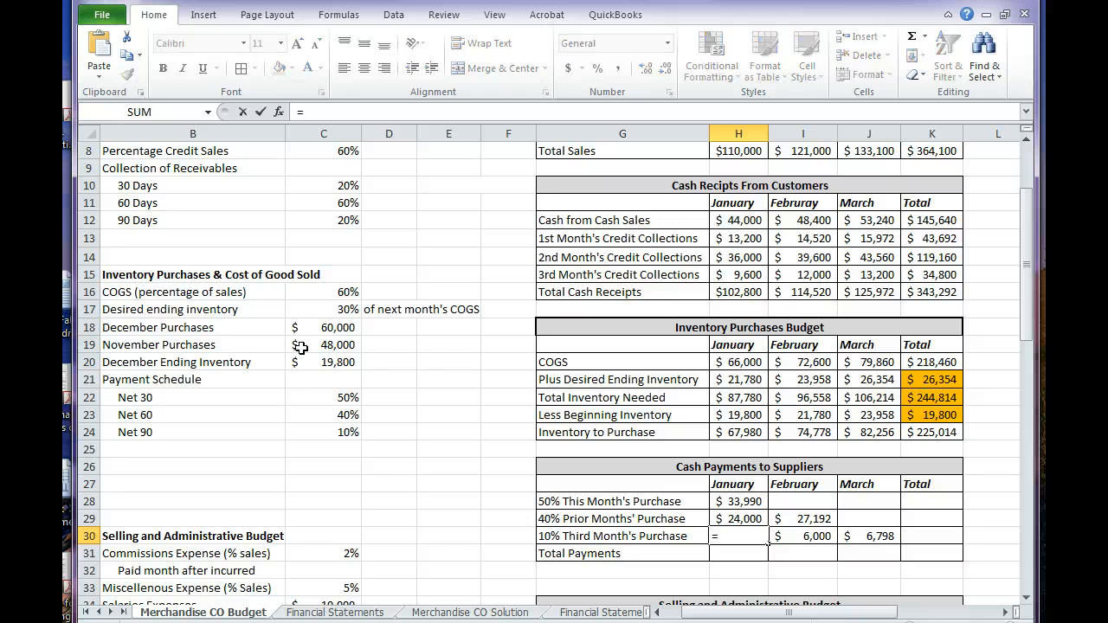
{"action": "left_click", "coordinate": [300, 347]}
{"action": "type", "text": "*"}
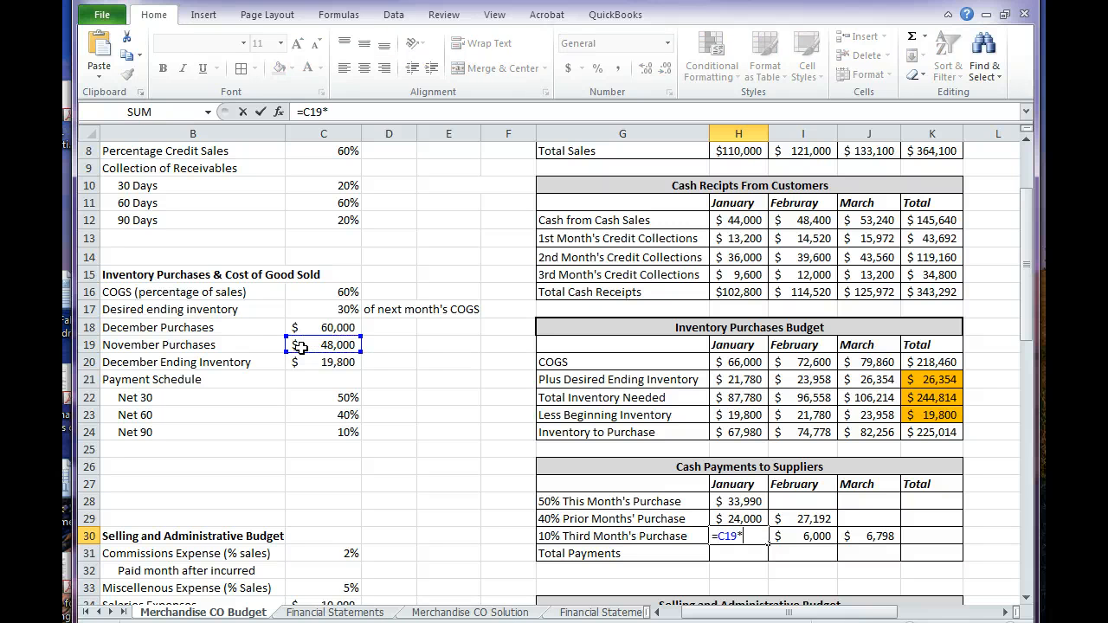
{"action": "left_click", "coordinate": [300, 431]}
{"action": "key", "text": "Return"}
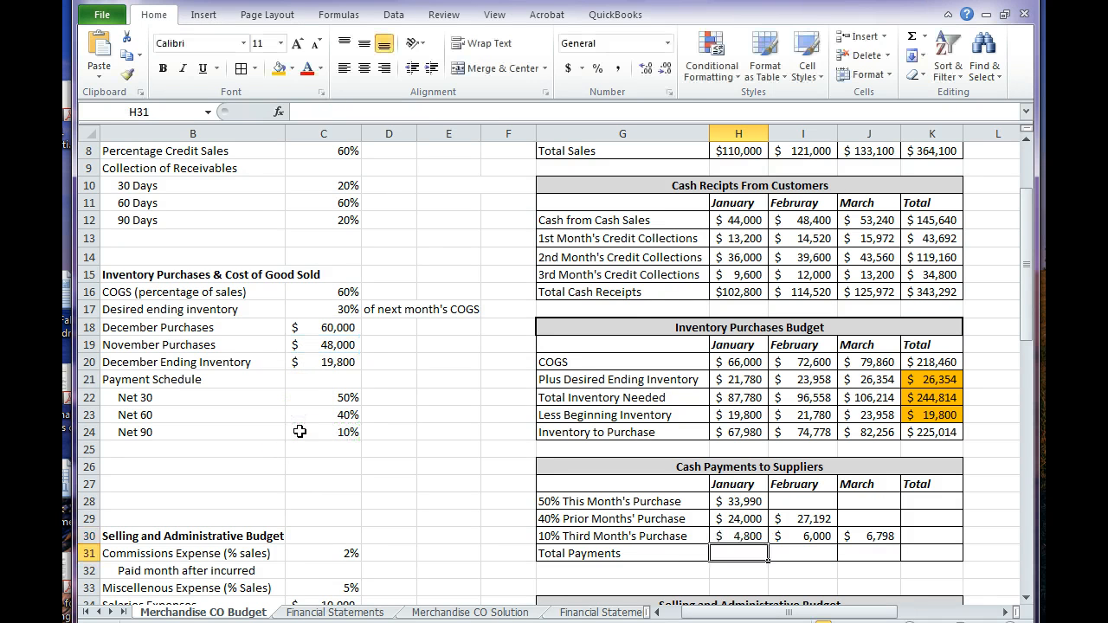
Step: Total January's supplier payments in H31 by summing H28:H30
{"action": "type", "text": "=sum("}
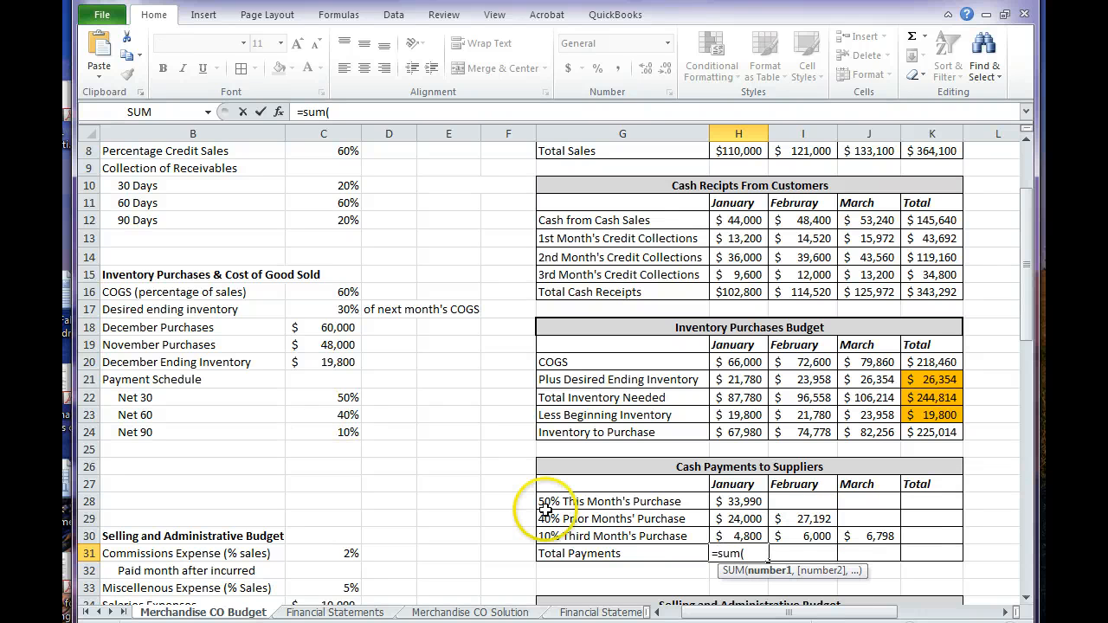
{"action": "left_click_drag", "start_coordinate": [719, 502], "coordinate": [717, 530]}
{"action": "key", "text": "Return"}
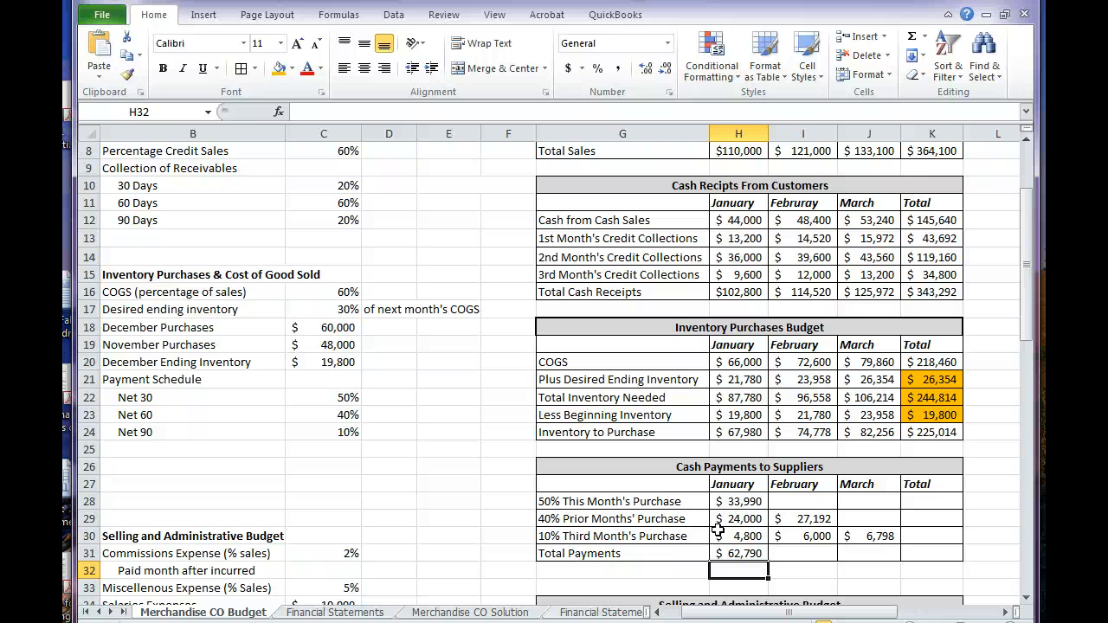
Step: Calculate February's 50% payment on its own purchases in I28 with the formula =I24*C22
{"action": "key", "text": "Right"}
{"action": "key", "text": "Up"}
{"action": "key", "text": "Up"}
{"action": "key", "text": "Up"}
{"action": "key", "text": "Up"}
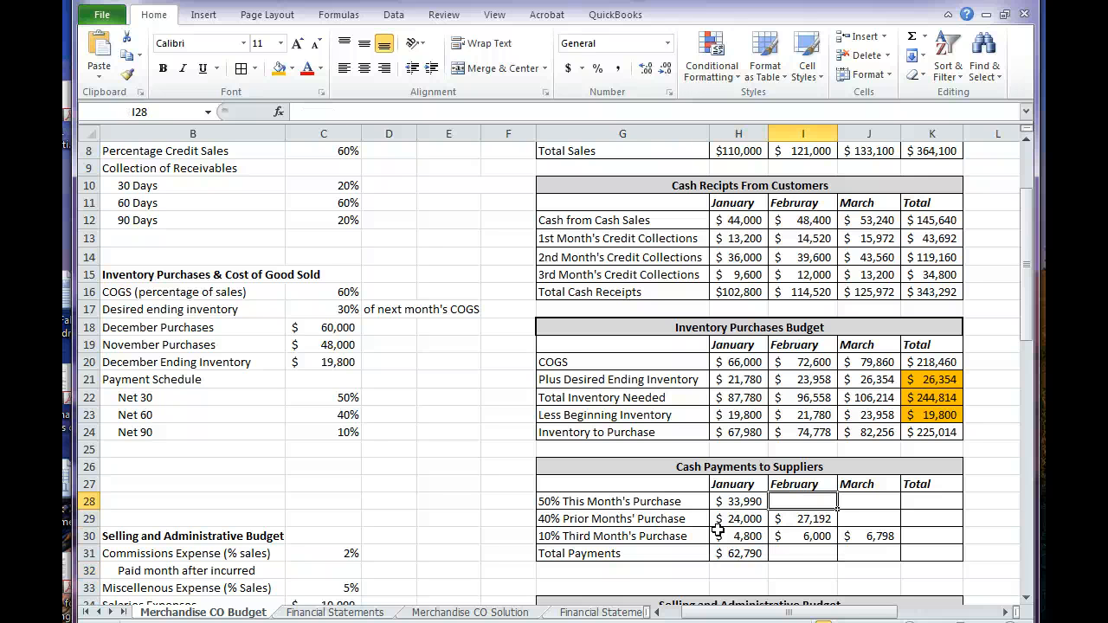
{"action": "type", "text": "="}
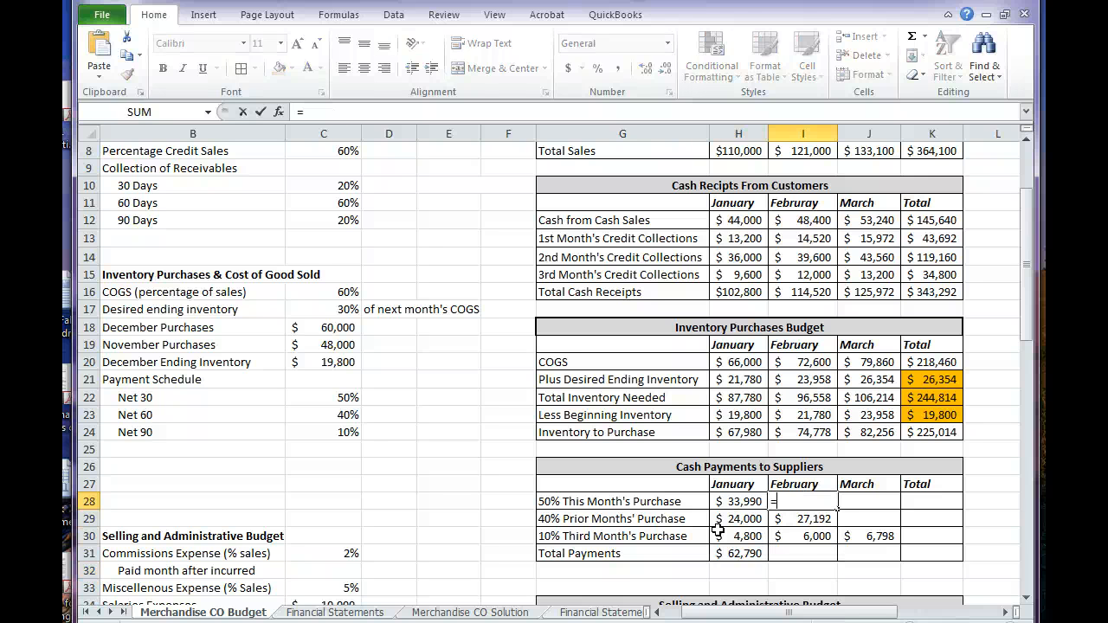
{"action": "key", "text": "Up"}
{"action": "key", "text": "Up"}
{"action": "key", "text": "Up"}
{"action": "key", "text": "Up"}
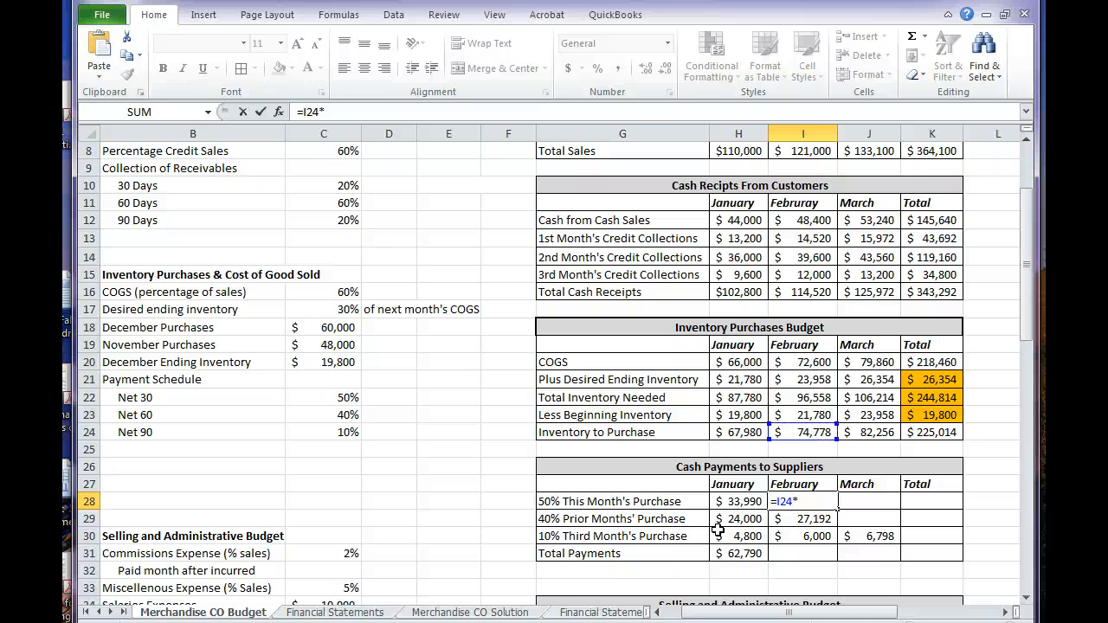
{"action": "left_click", "coordinate": [354, 399]}
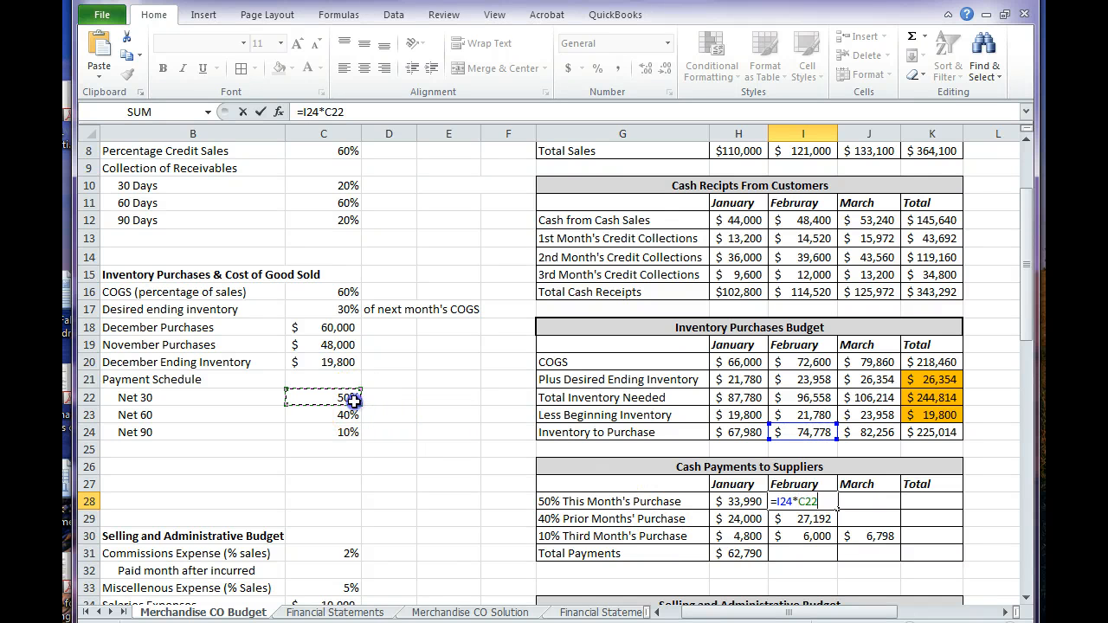
{"action": "key", "text": "Return"}
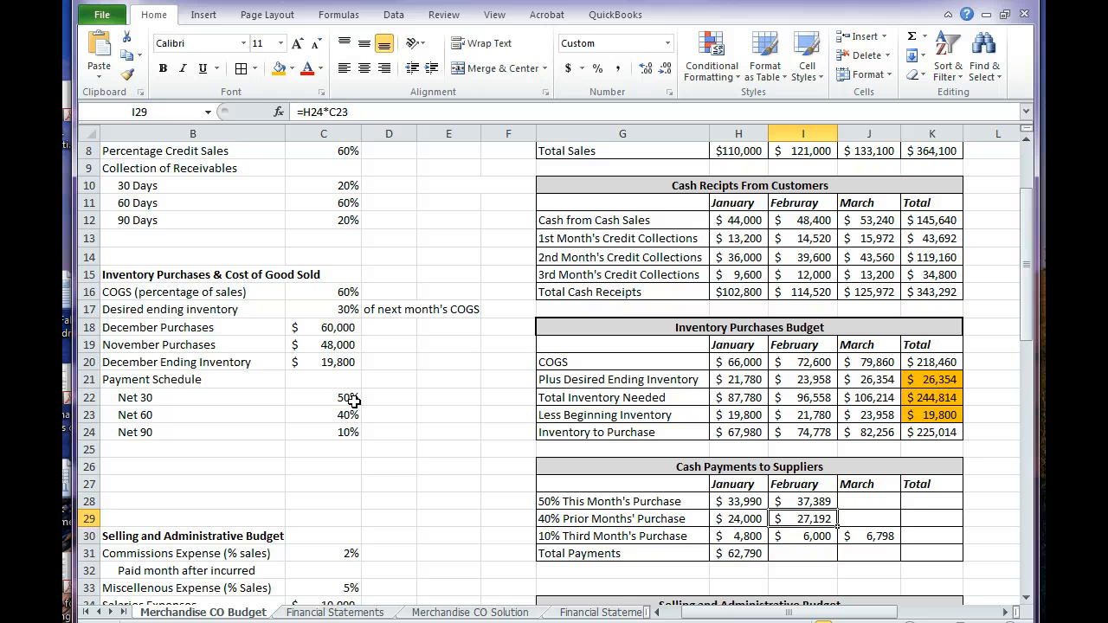
Step: Calculate March's 40% payment on February's purchases in J29 with the formula =I24*C23
{"action": "key", "text": "Right"}
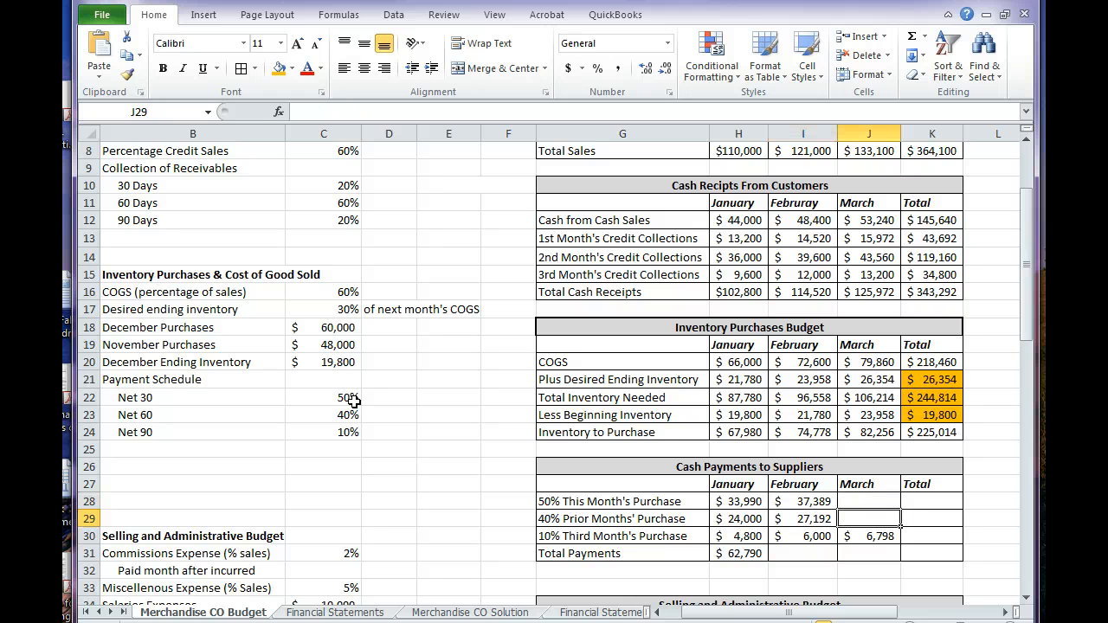
{"action": "type", "text": "="}
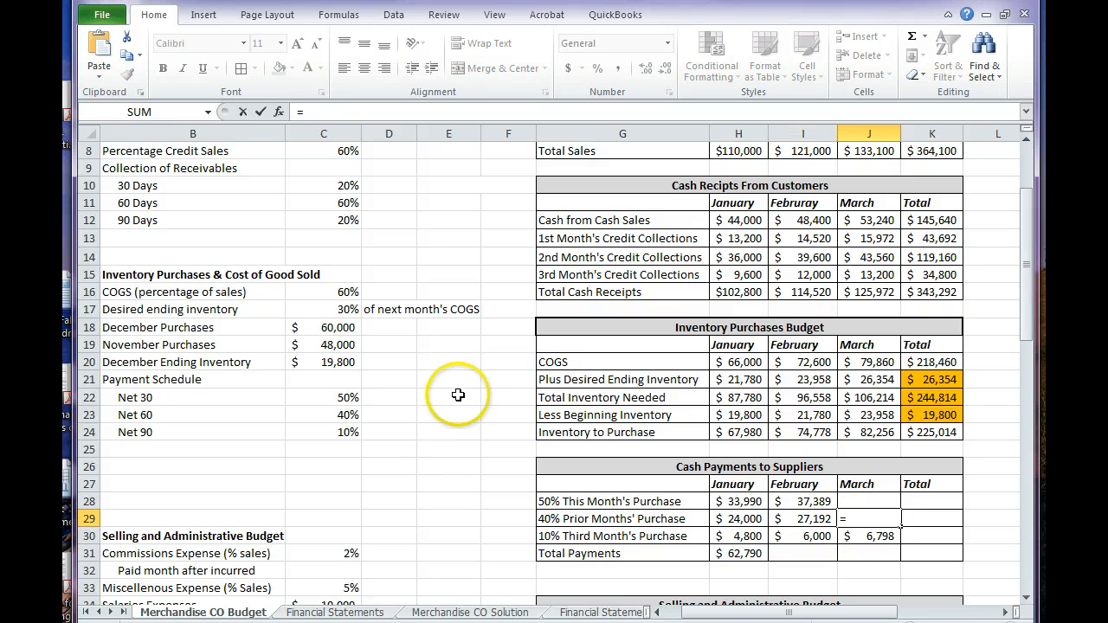
{"action": "left_click", "coordinate": [790, 434]}
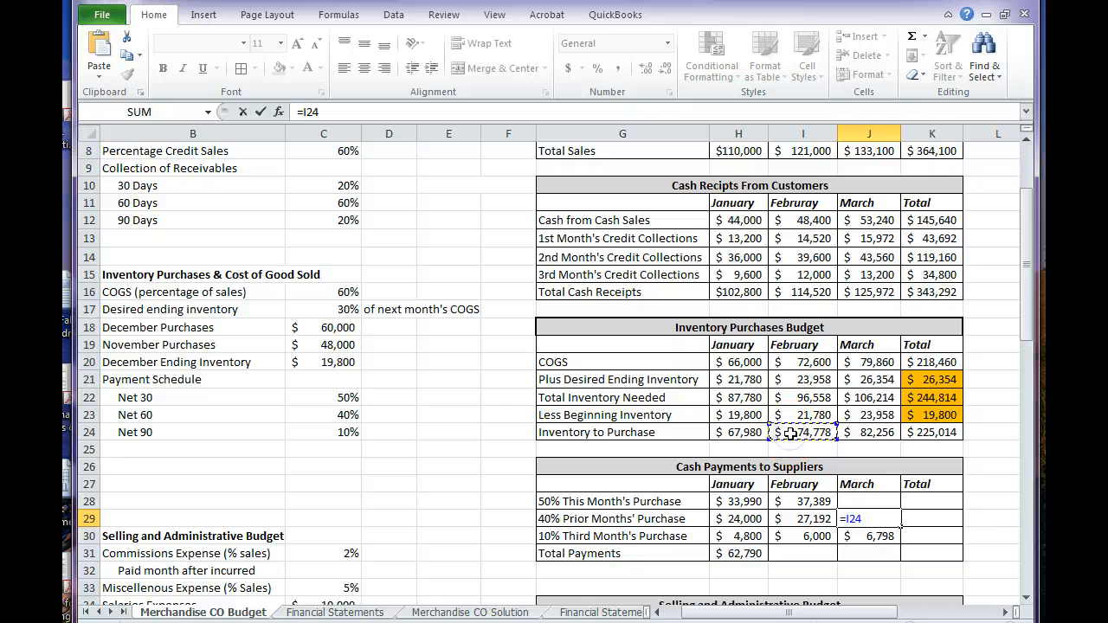
{"action": "left_click", "coordinate": [341, 416]}
{"action": "key", "text": "Return"}
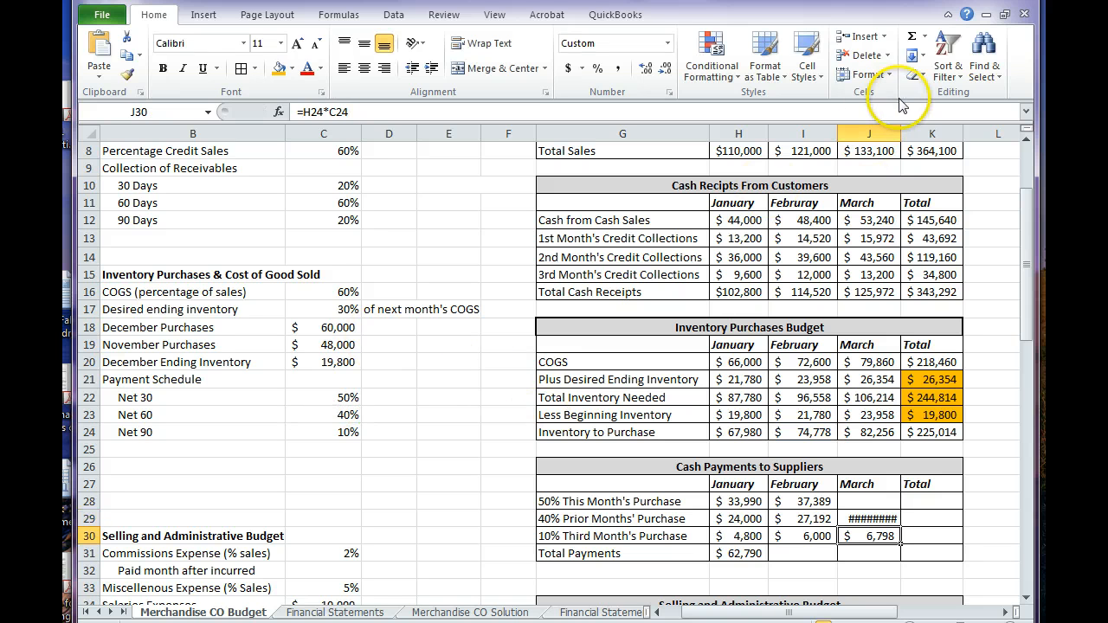
Step: Format March's 40% payment in J29 with no decimal places and make column J slightly wider so its amounts fit
{"action": "left_click_drag", "start_coordinate": [901, 137], "coordinate": [925, 137]}
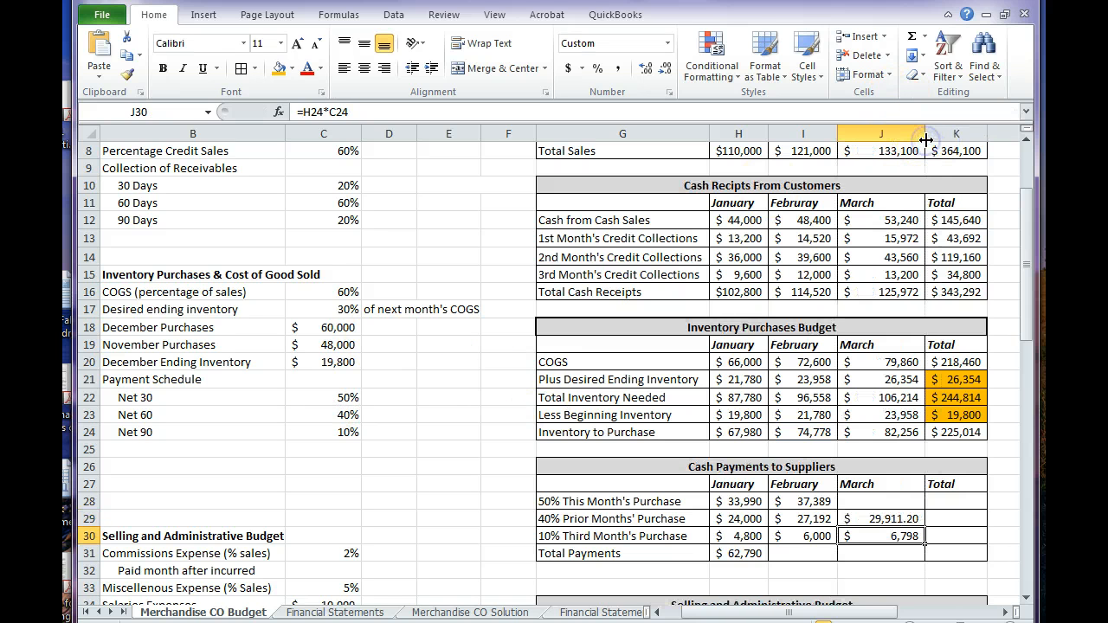
{"action": "left_click", "coordinate": [905, 519]}
{"action": "left_click", "coordinate": [904, 502]}
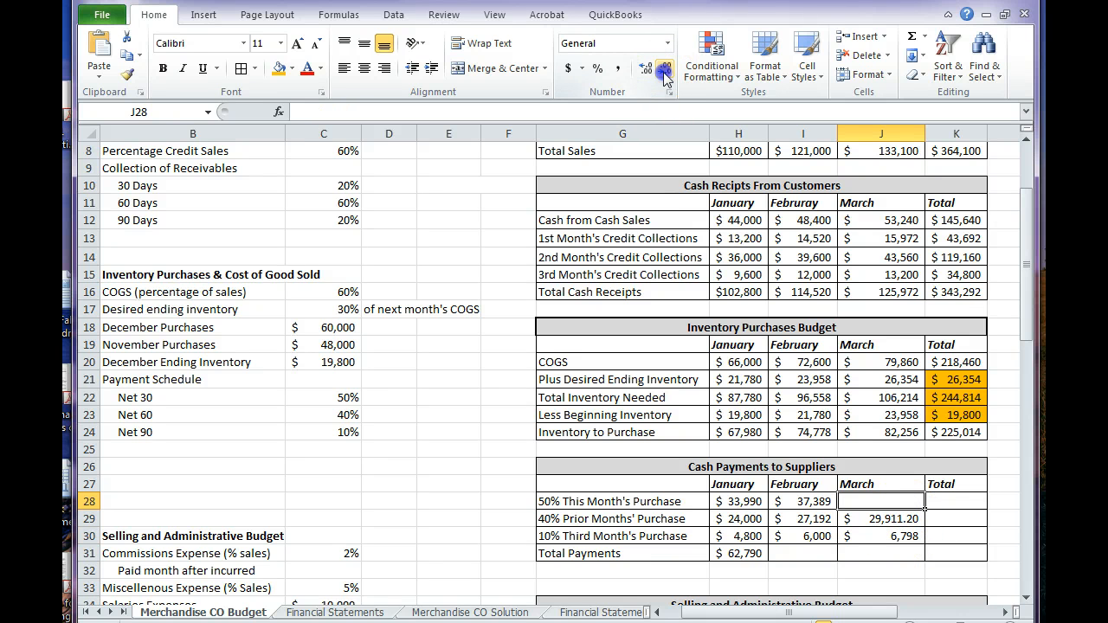
{"action": "left_click", "coordinate": [866, 518]}
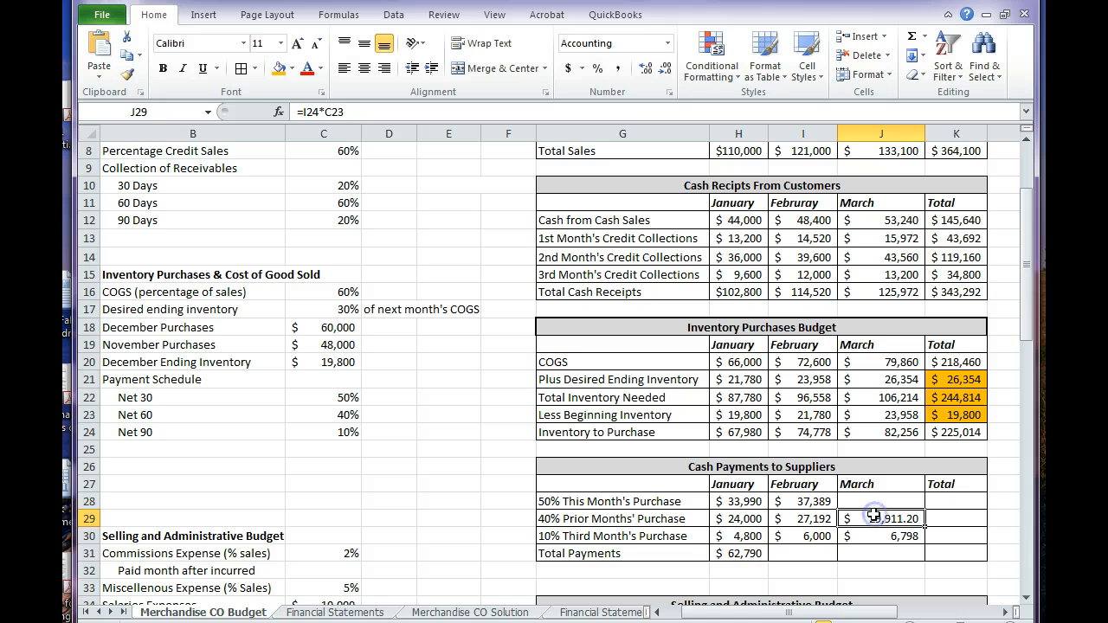
{"action": "left_click", "coordinate": [663, 69]}
{"action": "left_click", "coordinate": [663, 70]}
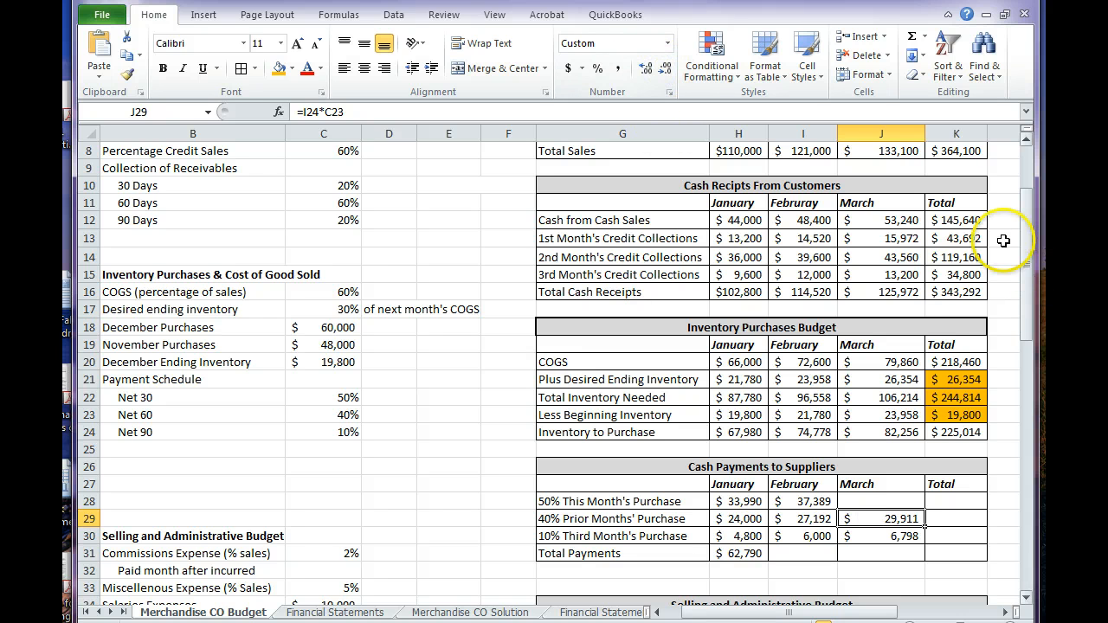
{"action": "left_click_drag", "start_coordinate": [924, 135], "coordinate": [915, 136]}
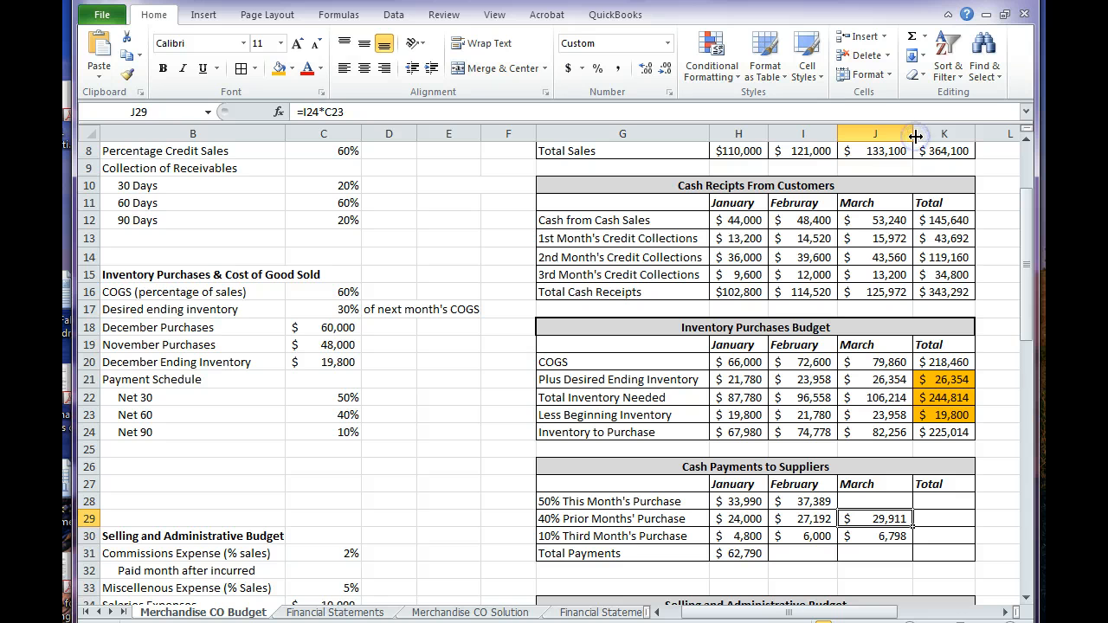
Step: Calculate March's 50% payment on its own purchases in J28 with the formula =J24*C22
{"action": "left_click", "coordinate": [871, 499]}
{"action": "type", "text": "="}
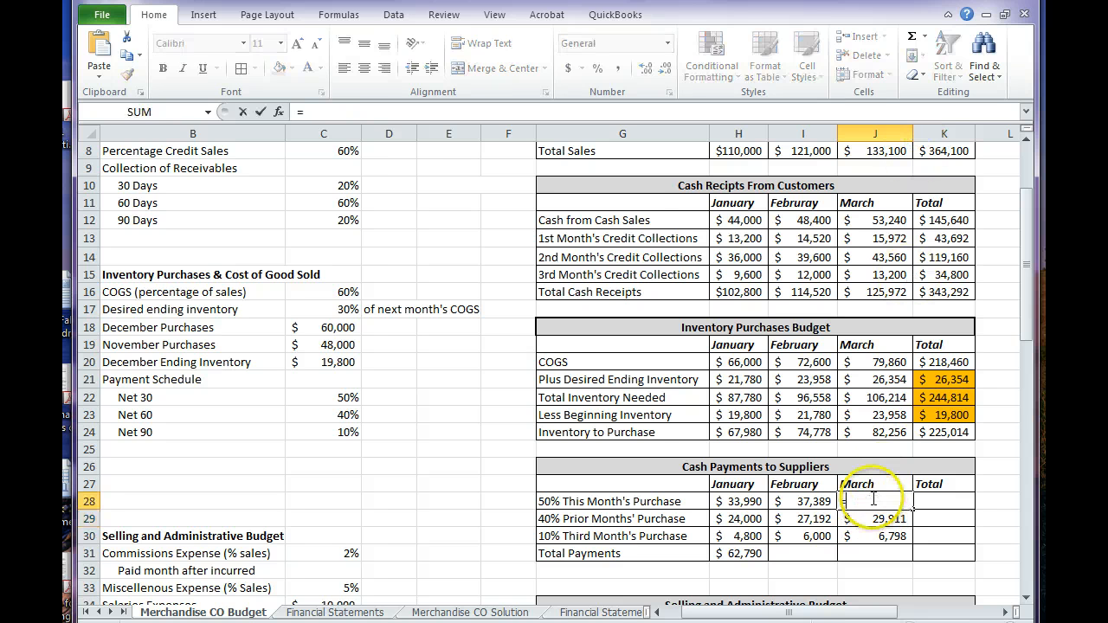
{"action": "left_click", "coordinate": [881, 438]}
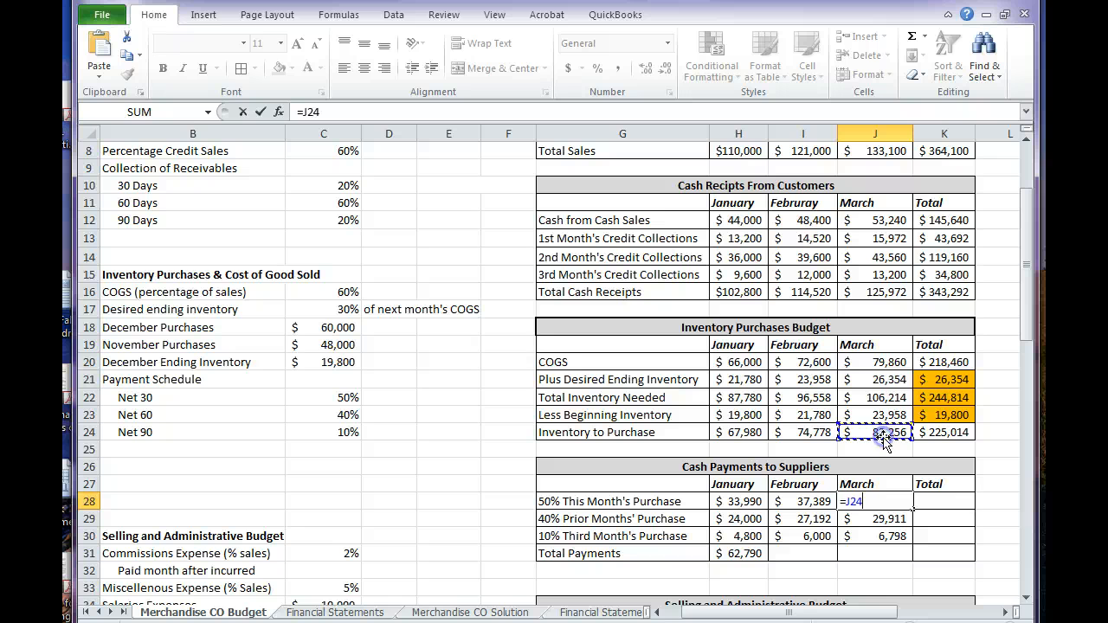
{"action": "type", "text": "*"}
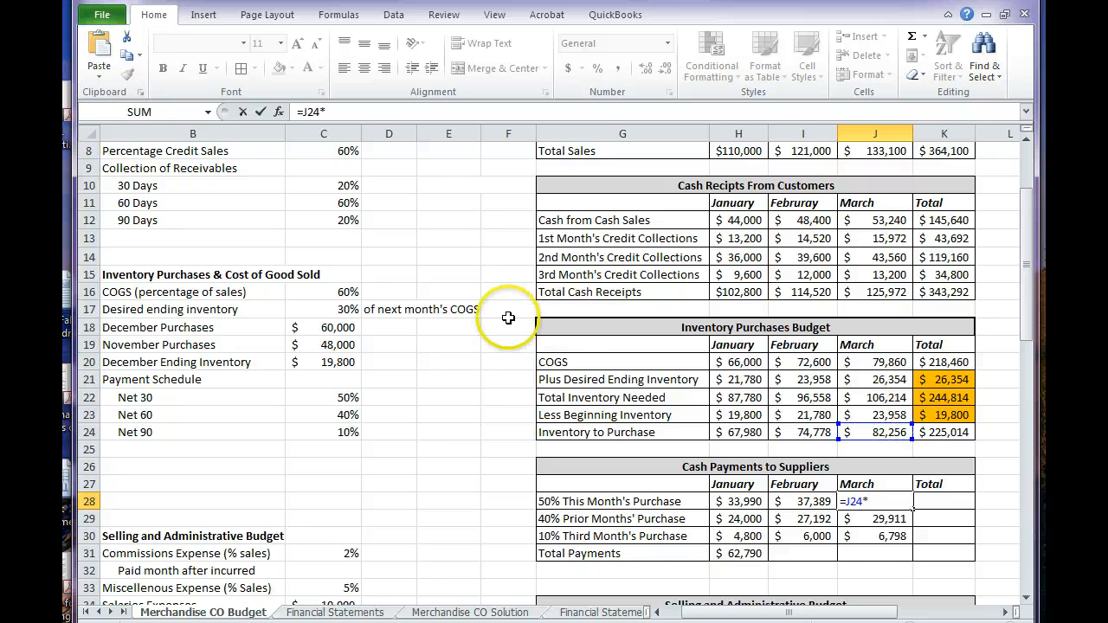
{"action": "left_click", "coordinate": [344, 399]}
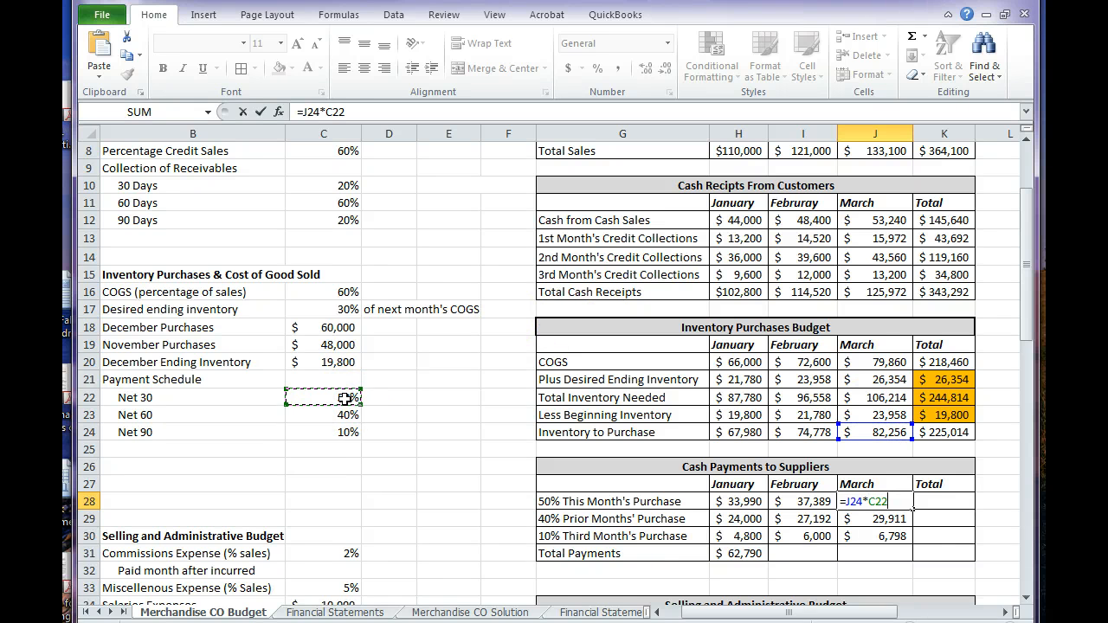
{"action": "type", "text": ":"}
{"action": "key", "text": "BackSpace"}
{"action": "key", "text": "BackSpace"}
{"action": "key", "text": "BackSpace"}
{"action": "key", "text": "Return"}
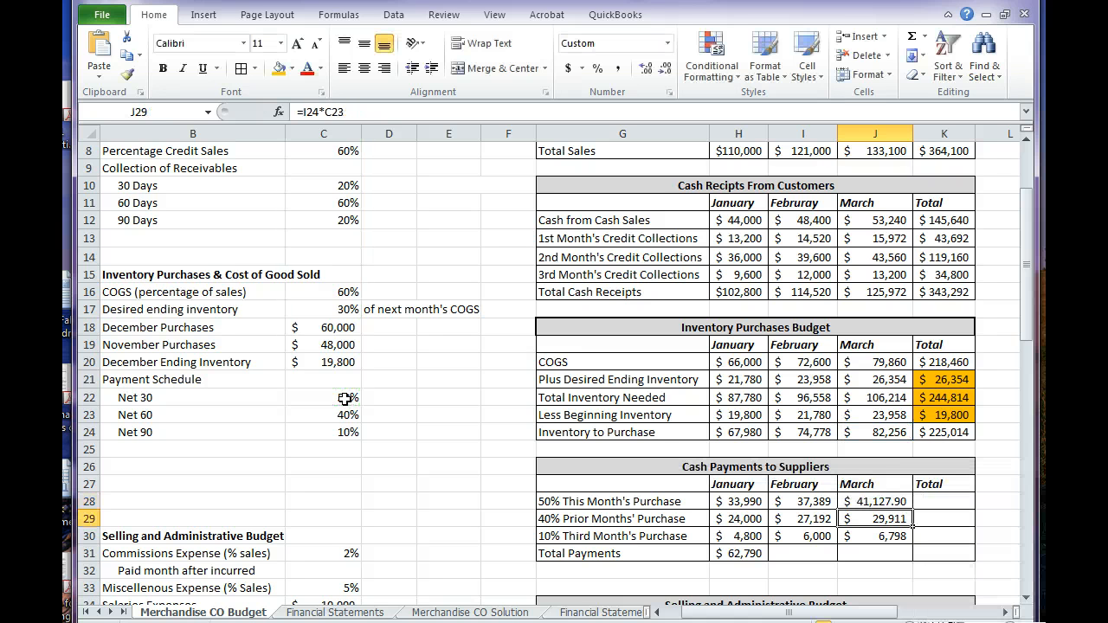
Step: Total February's supplier payments in I31 with =SUM(I28:I30) and copy the formula across to March in J31
{"action": "key", "text": "Down"}
{"action": "key", "text": "Down"}
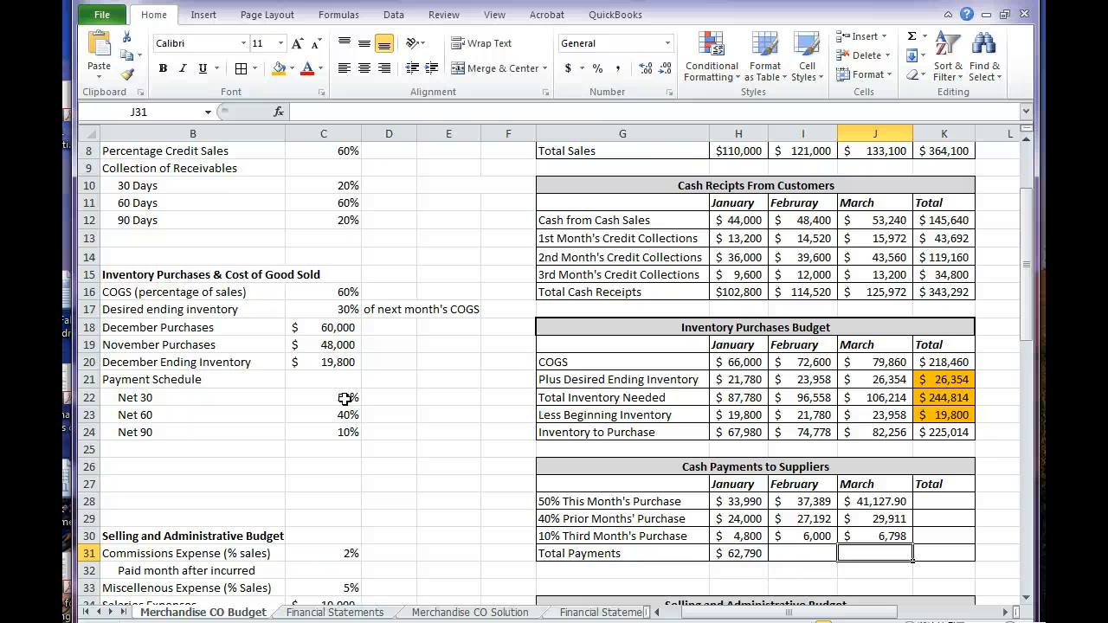
{"action": "key", "text": "Left"}
{"action": "type", "text": "="}
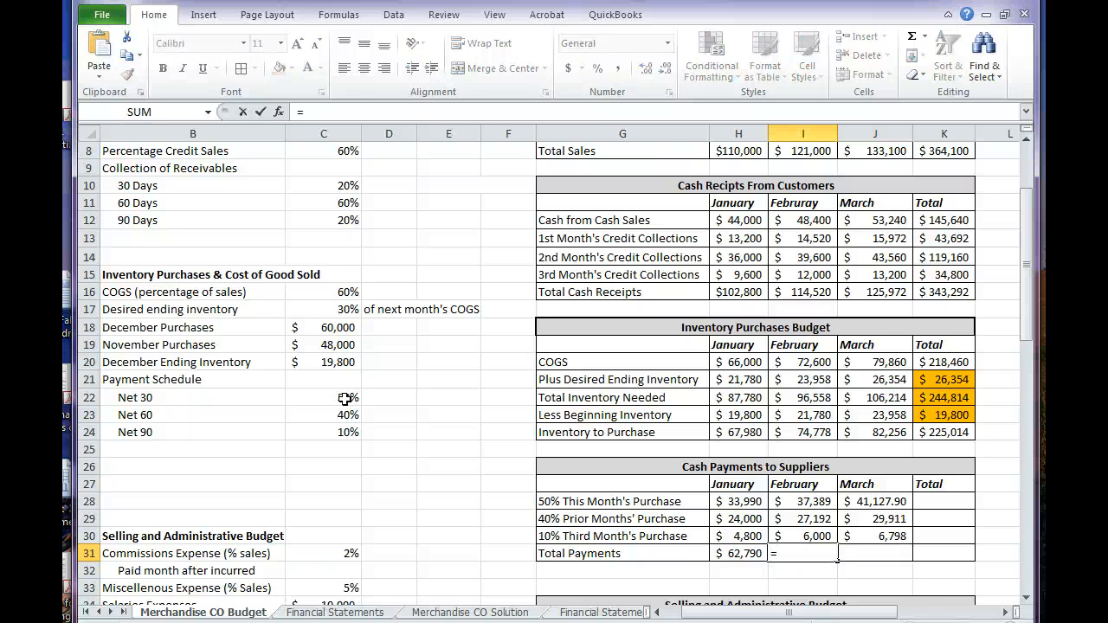
{"action": "type", "text": "sum("}
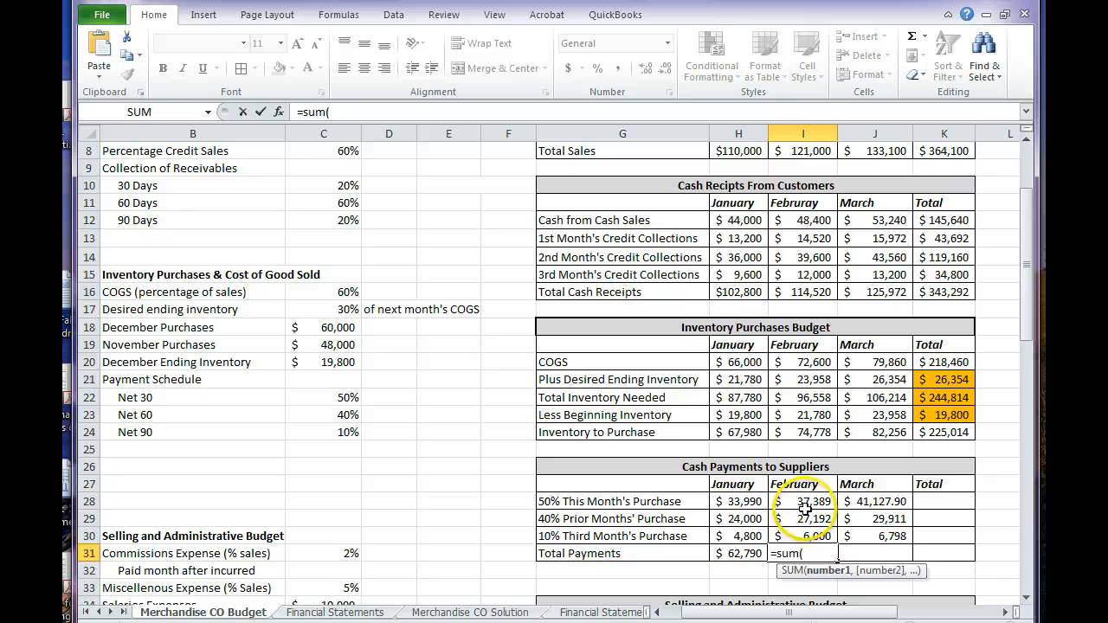
{"action": "left_click_drag", "start_coordinate": [803, 503], "coordinate": [798, 536]}
{"action": "key", "text": "Return"}
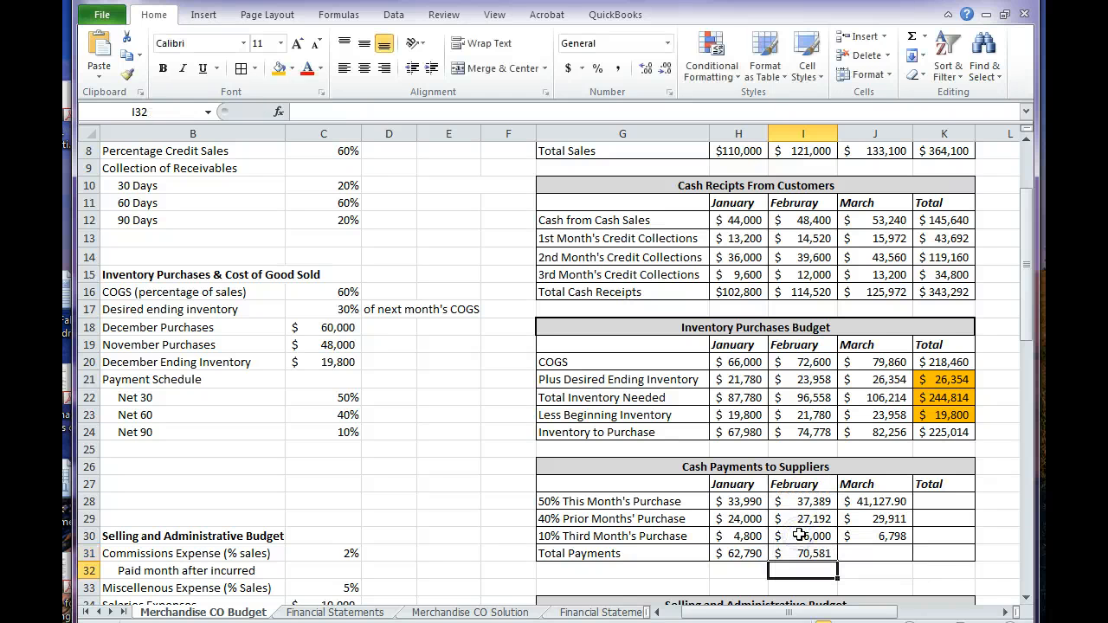
{"action": "left_click", "coordinate": [804, 552]}
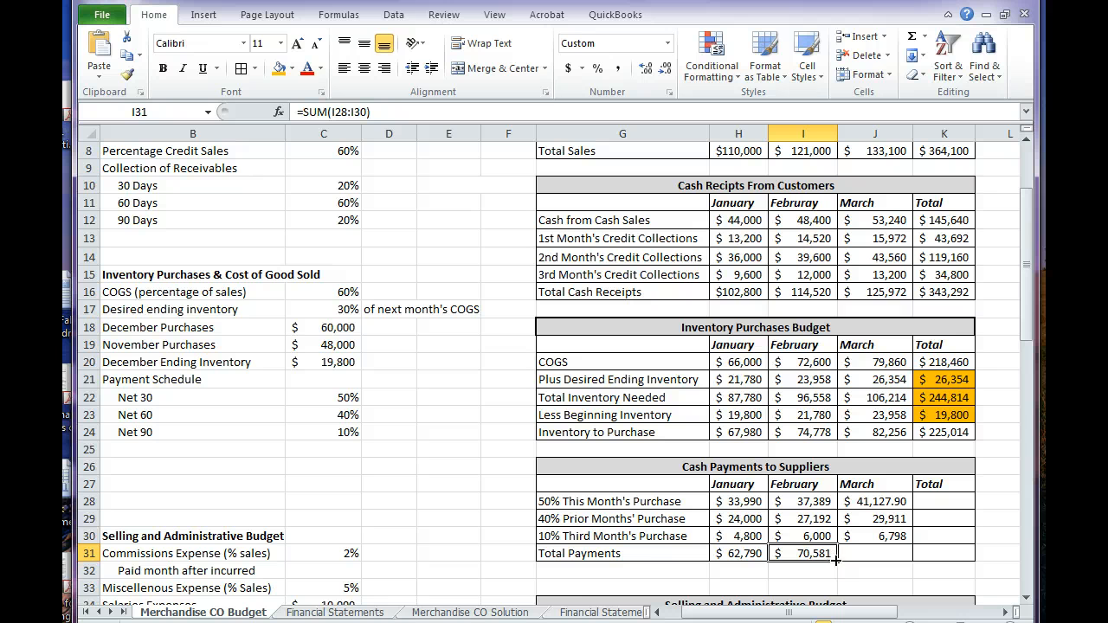
{"action": "left_click_drag", "start_coordinate": [836, 560], "coordinate": [882, 561]}
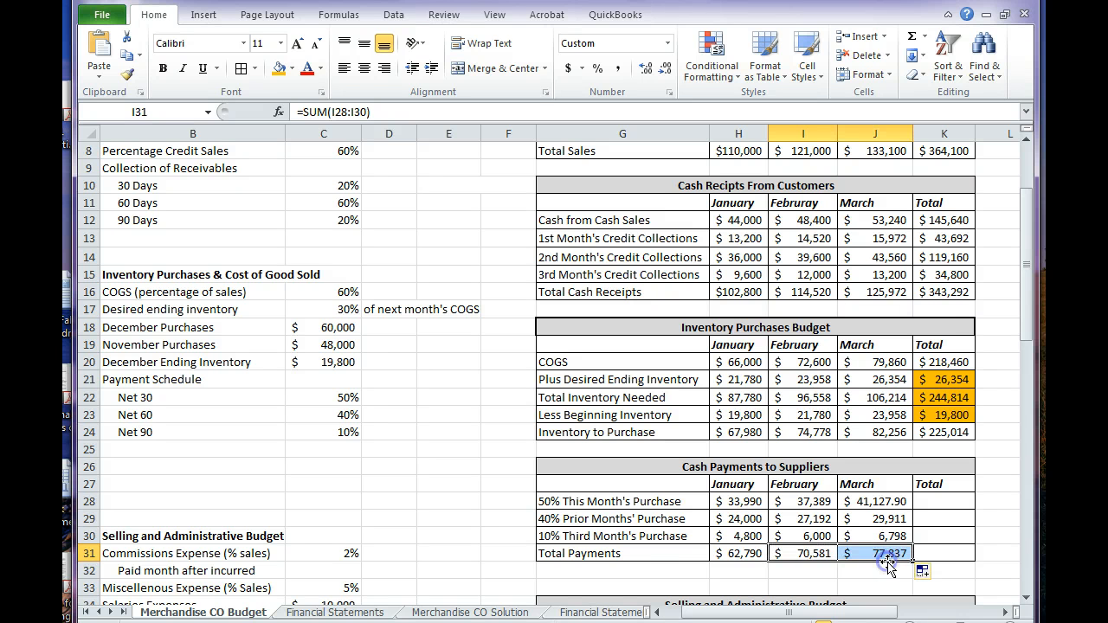
Step: Sum the quarter's total payments in K31 with =SUM(H31:J31), fill the formula up through K28, and check the copied formulas
{"action": "left_click", "coordinate": [948, 555]}
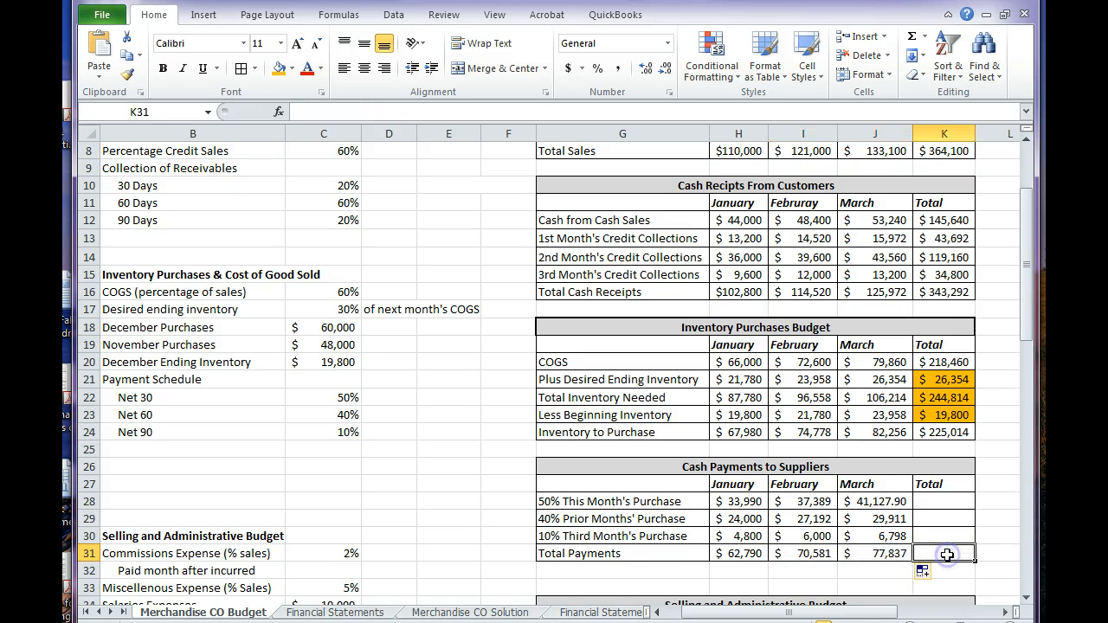
{"action": "type", "text": "=sum("}
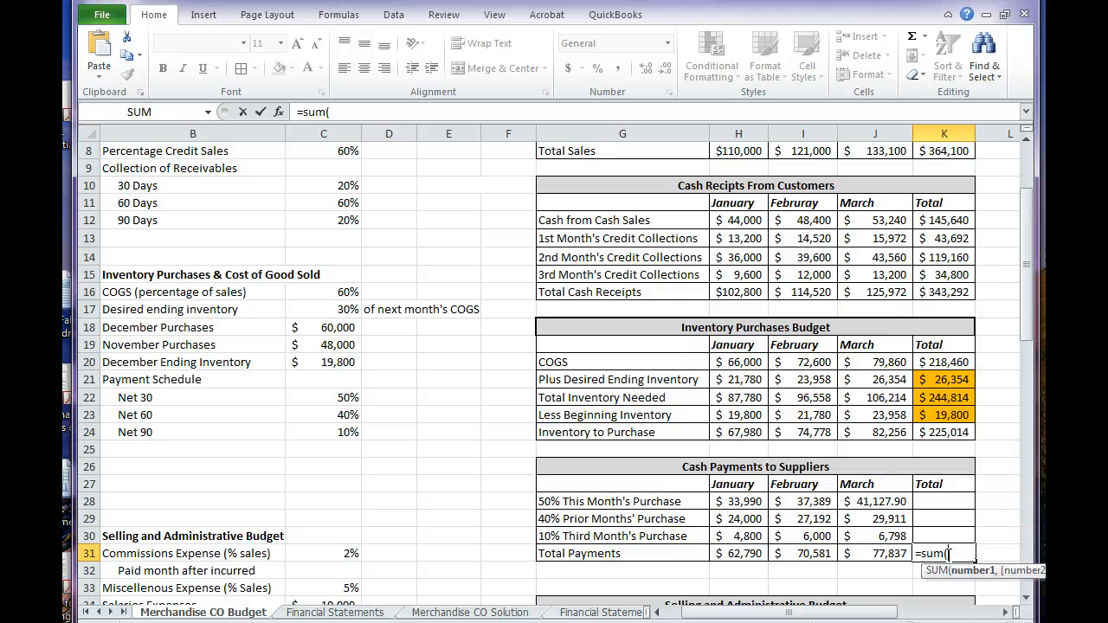
{"action": "left_click_drag", "start_coordinate": [736, 554], "coordinate": [853, 556]}
{"action": "key", "text": "Return"}
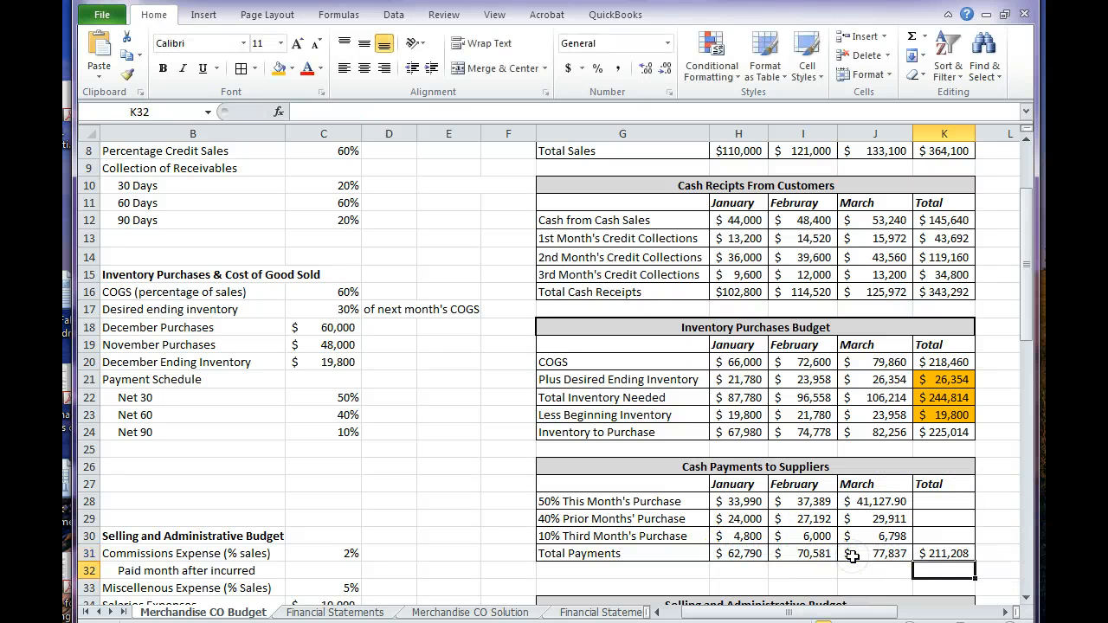
{"action": "left_click", "coordinate": [970, 549]}
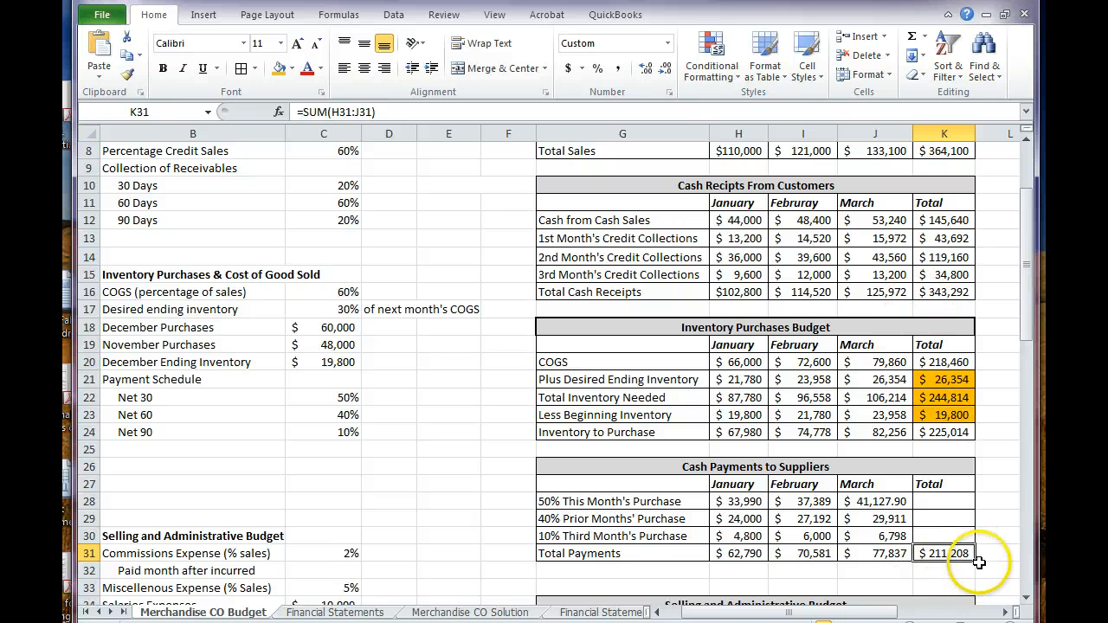
{"action": "left_click_drag", "start_coordinate": [978, 562], "coordinate": [967, 501]}
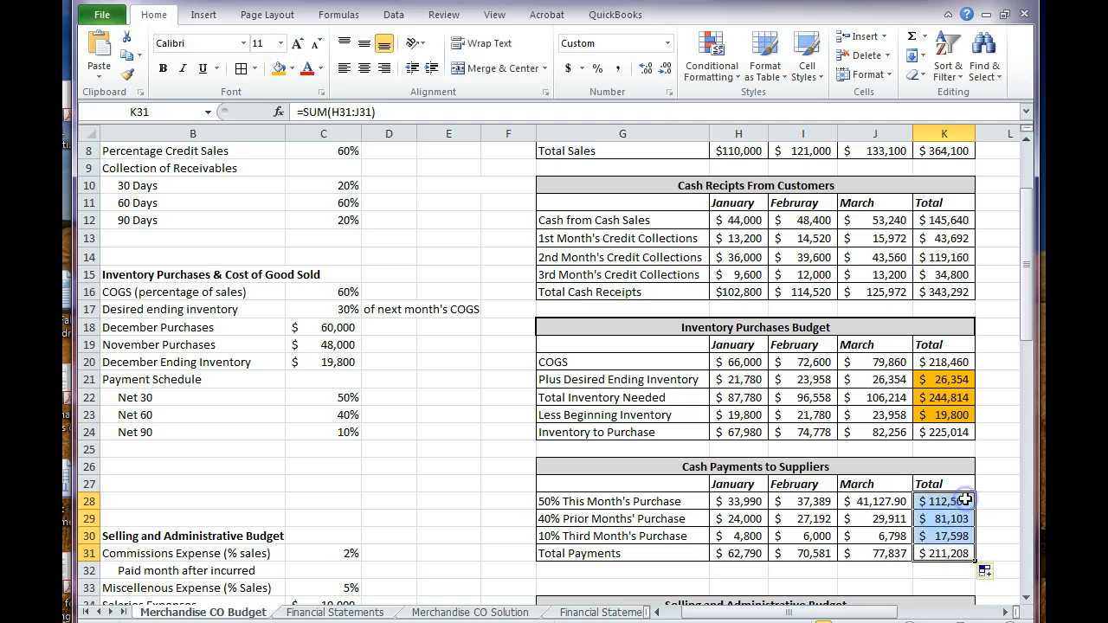
{"action": "left_click", "coordinate": [984, 500]}
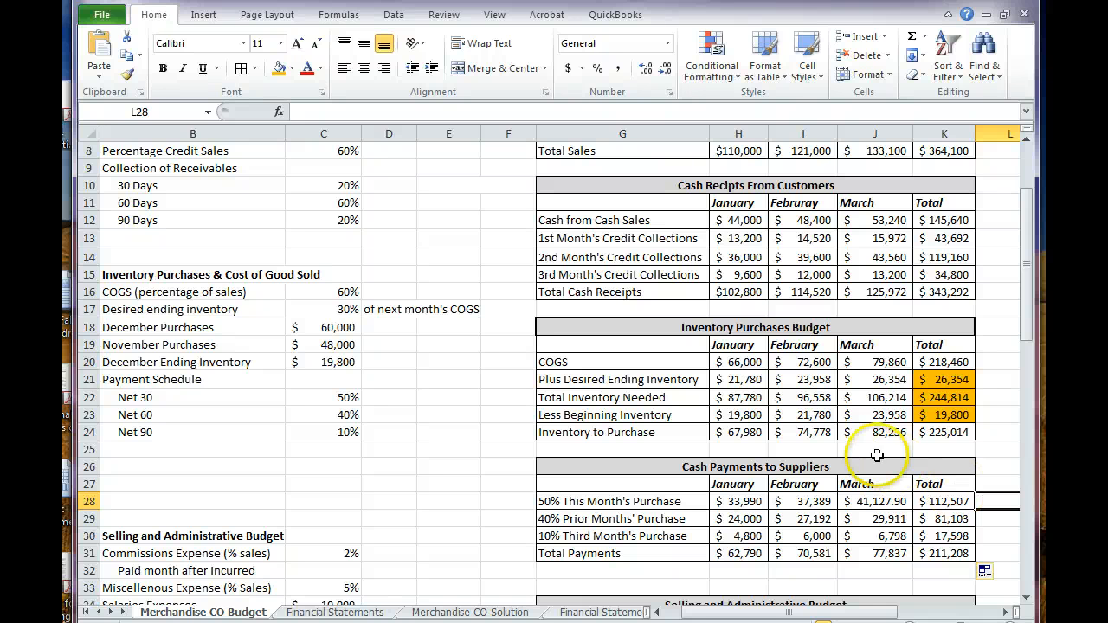
{"action": "left_click", "coordinate": [944, 501]}
{"action": "left_click", "coordinate": [939, 520]}
{"action": "left_click", "coordinate": [938, 534]}
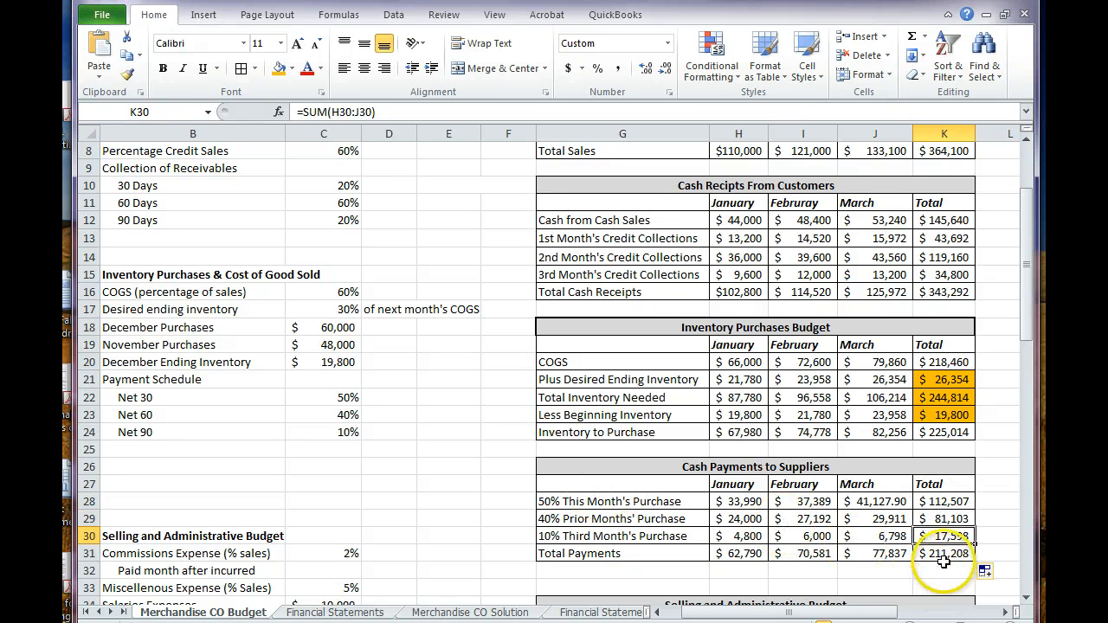
{"action": "left_click", "coordinate": [943, 554]}
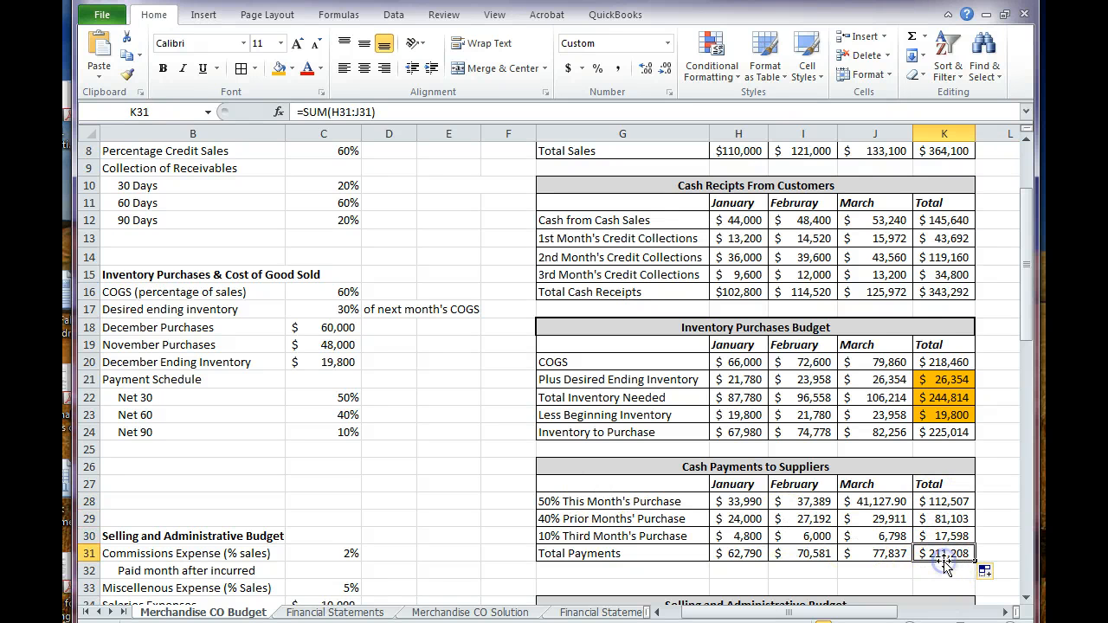
Step: Enter the heading AP in E26, in the blank area beside the Cash Payments to Suppliers schedule
{"action": "left_click", "coordinate": [449, 467]}
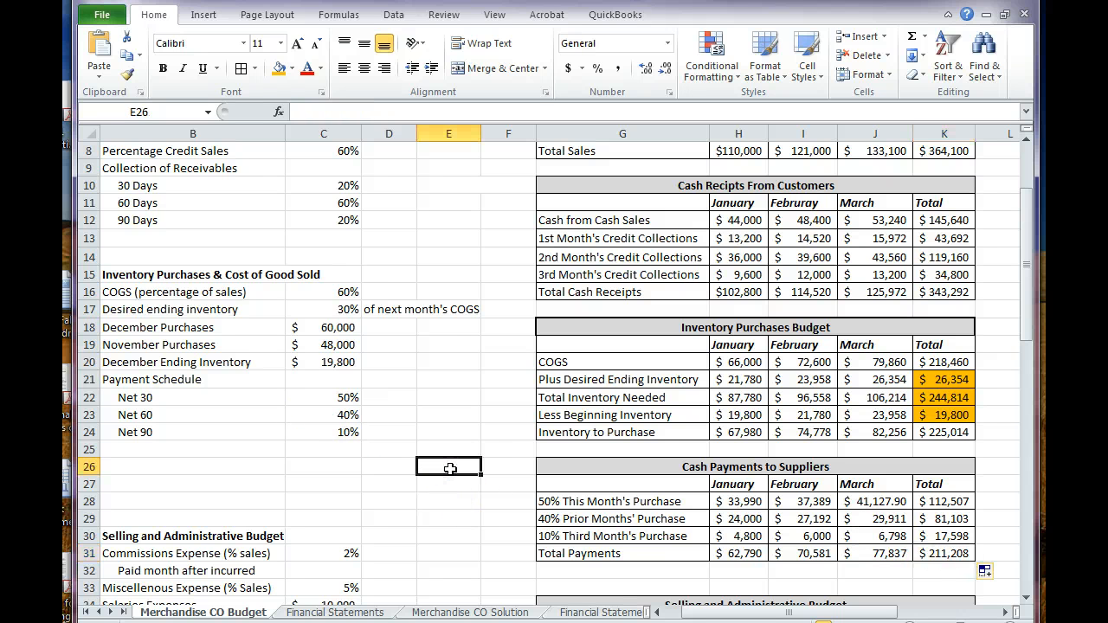
{"action": "type", "text": "AP"}
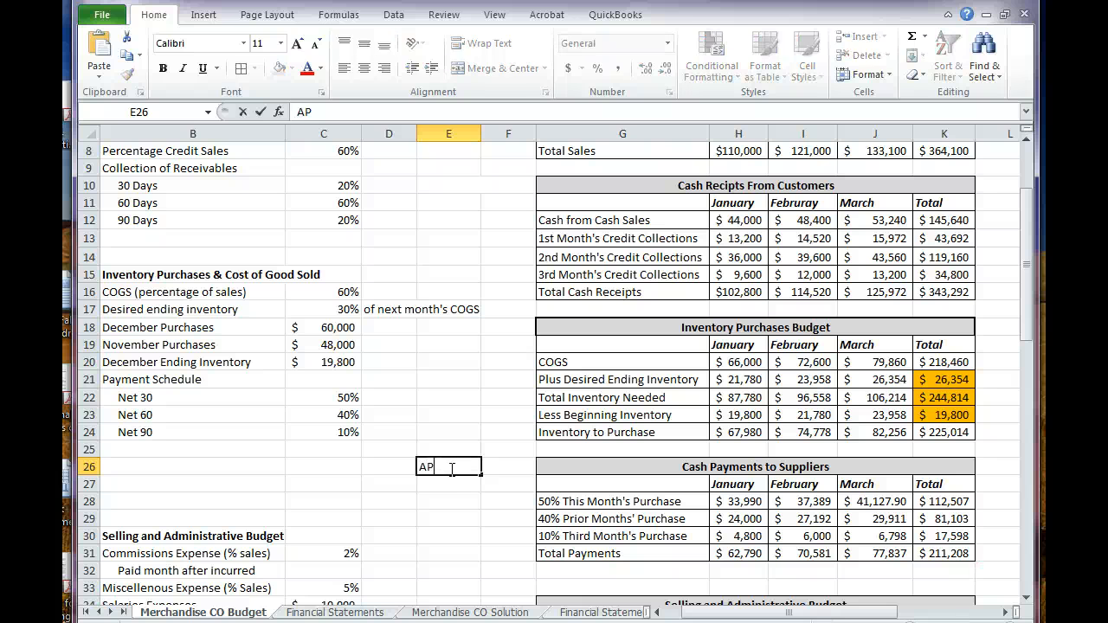
{"action": "key", "text": "Return"}
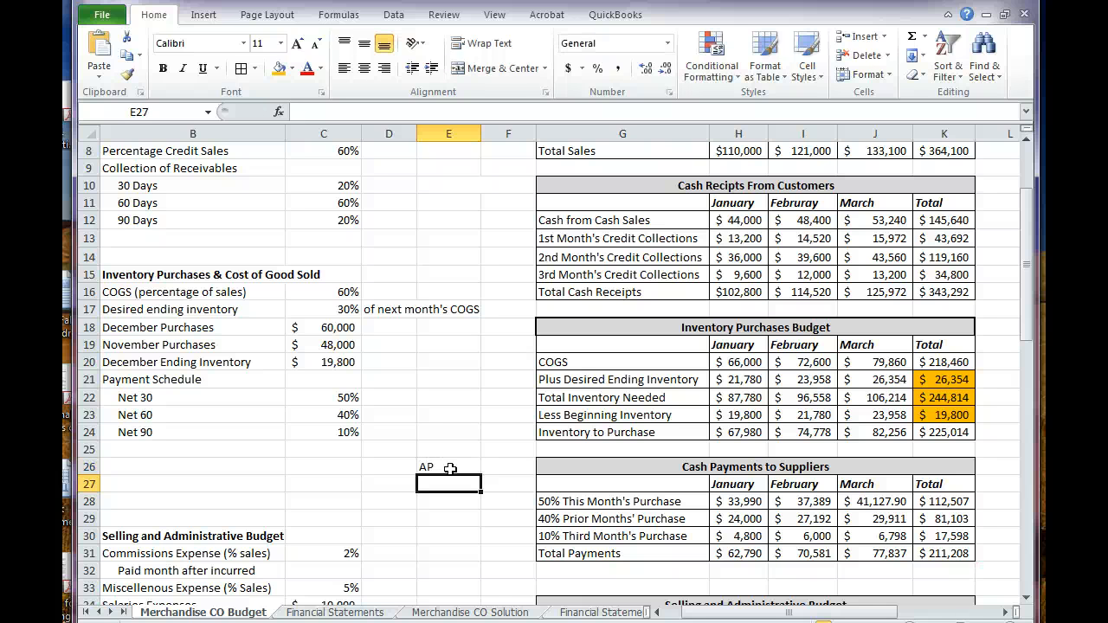
Step: Calculate the unpaid 10% of February's inventory purchases under the AP heading in E27 with the formula =I24*C24
{"action": "left_click", "coordinate": [723, 434]}
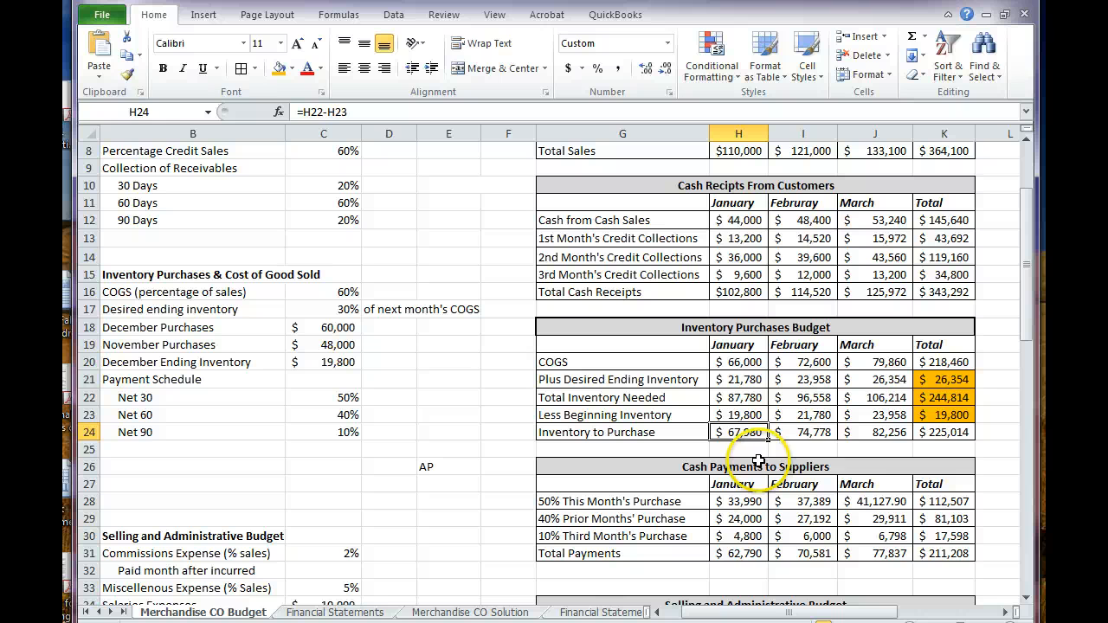
{"action": "left_click", "coordinate": [726, 426]}
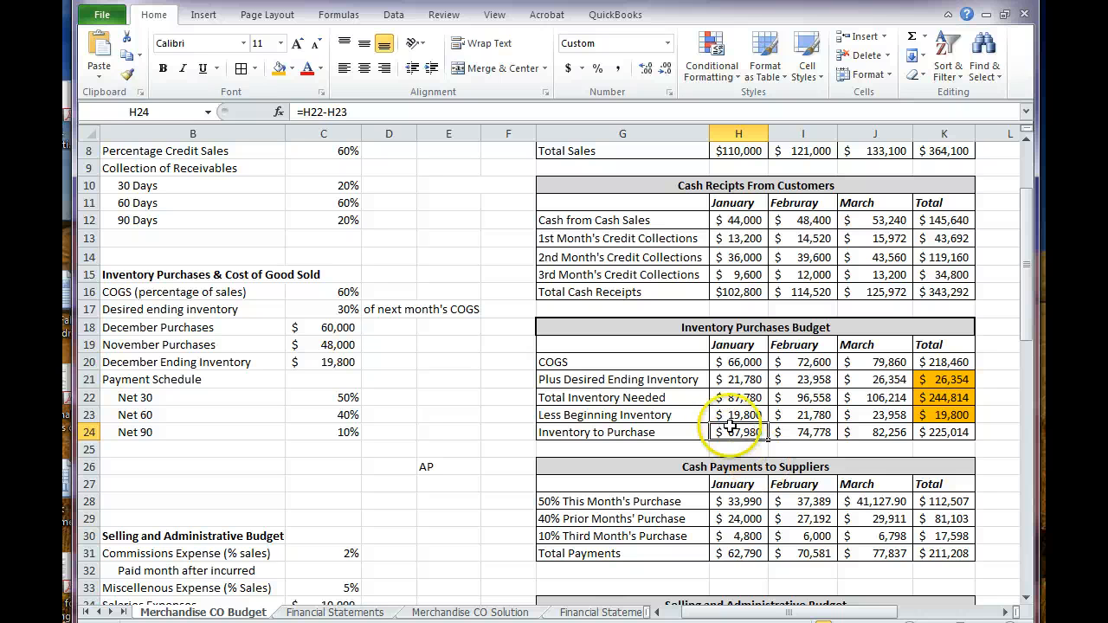
{"action": "left_click", "coordinate": [790, 429]}
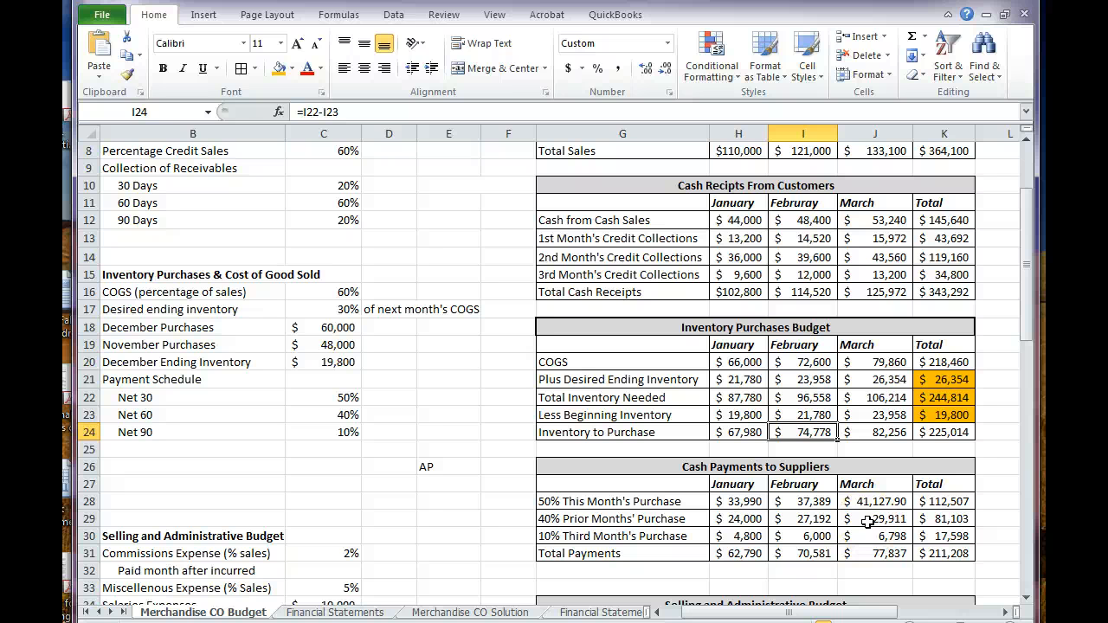
{"action": "left_click", "coordinate": [439, 482]}
{"action": "type", "text": "="}
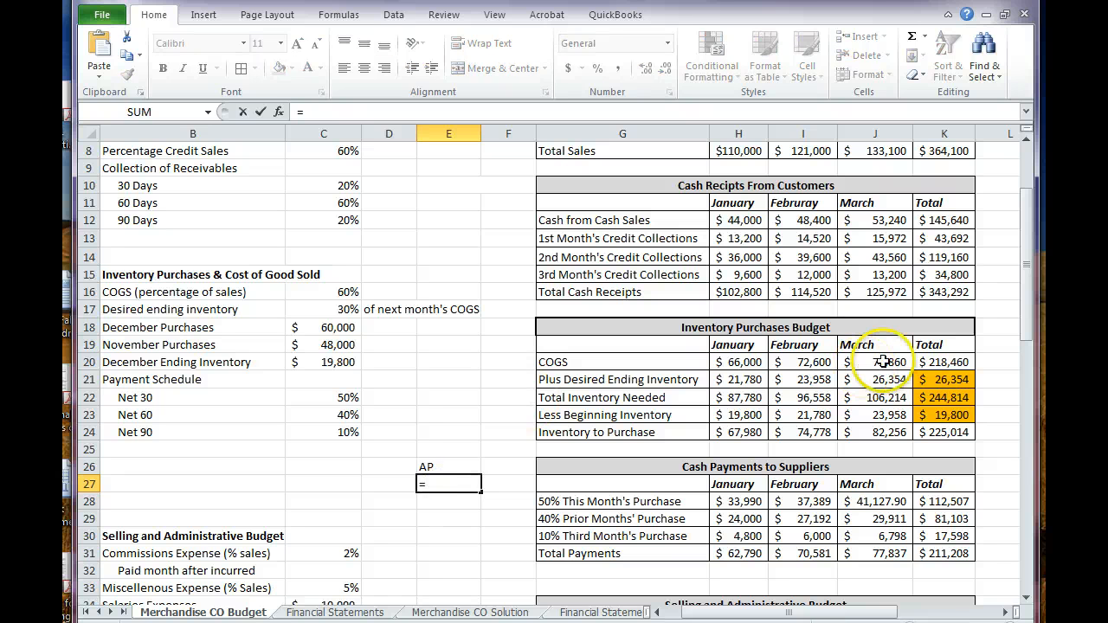
{"action": "left_click", "coordinate": [816, 429]}
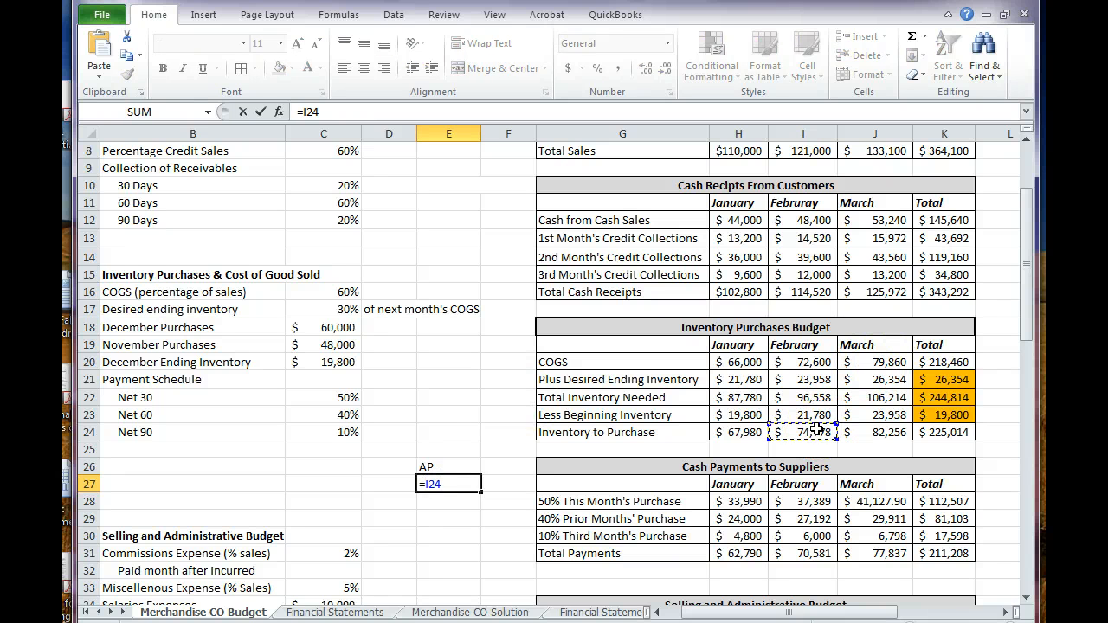
{"action": "type", "text": "*"}
{"action": "left_click", "coordinate": [346, 431]}
{"action": "key", "text": "Return"}
{"action": "key", "text": "Up"}
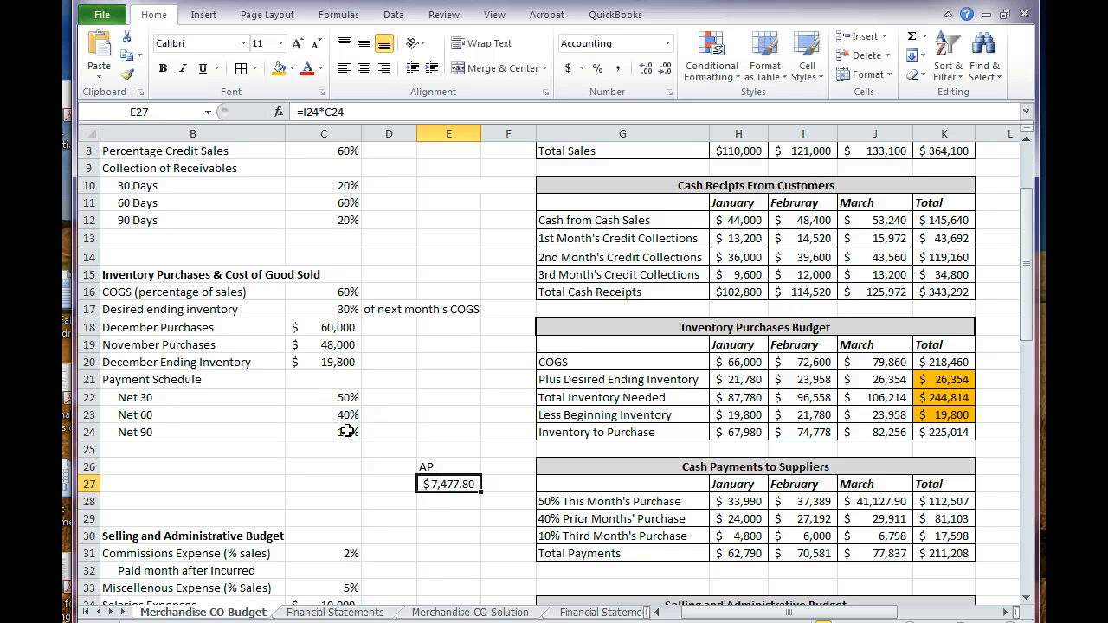
Step: Label the accounts payable rows "Feb Purc" in D27 and "March Purc" in D28
{"action": "key", "text": "Left"}
{"action": "type", "text": "Feb"}
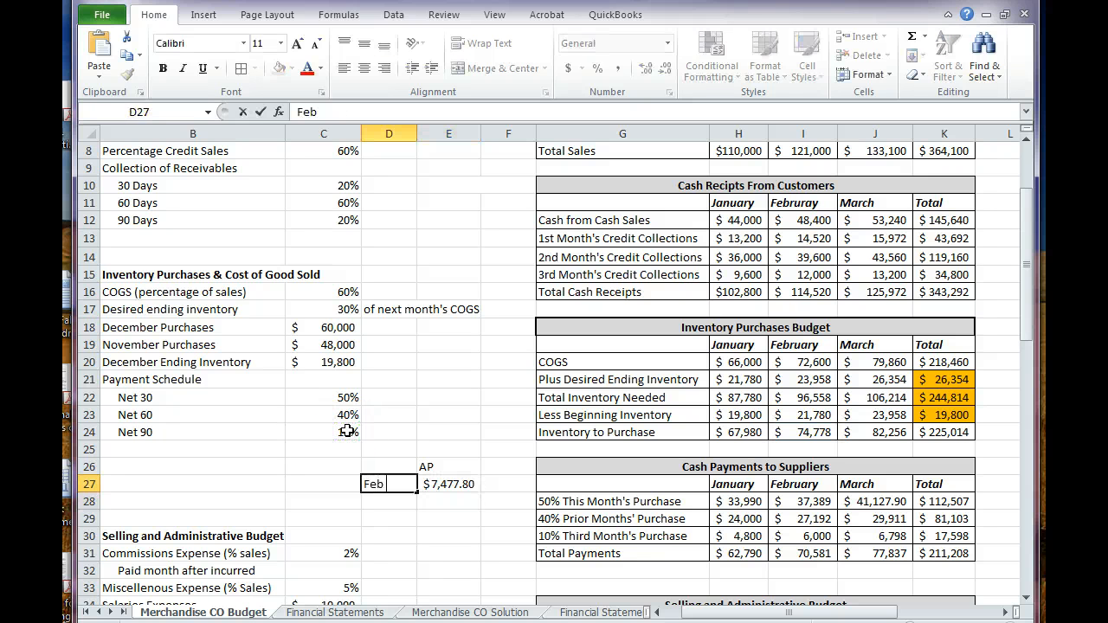
{"action": "type", "text": " Purc"}
{"action": "key", "text": "Return"}
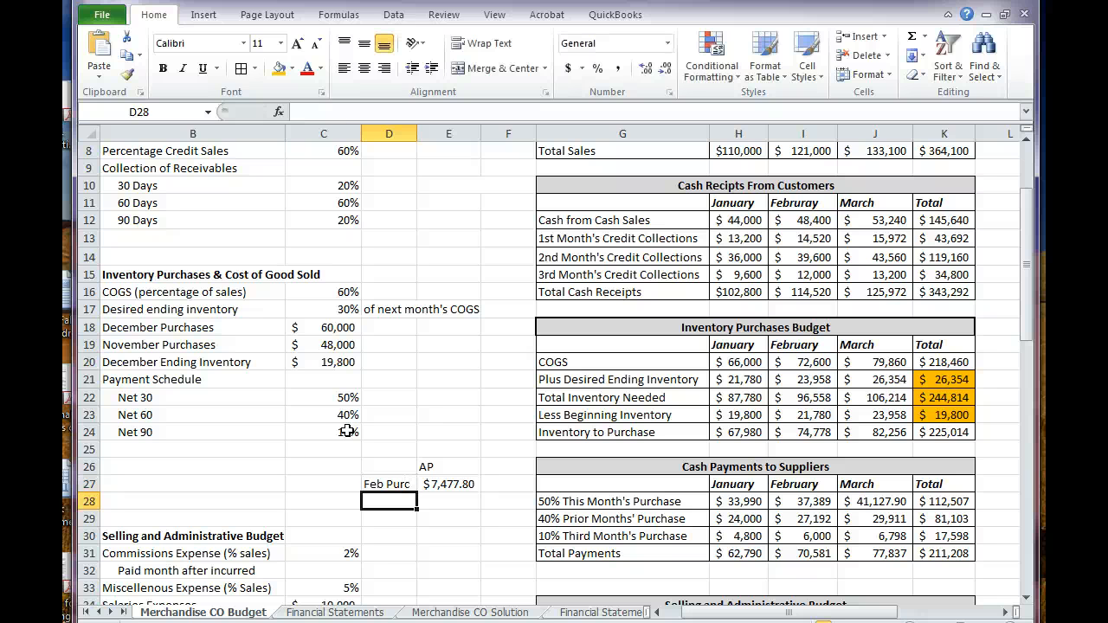
{"action": "type", "text": "Mar"}
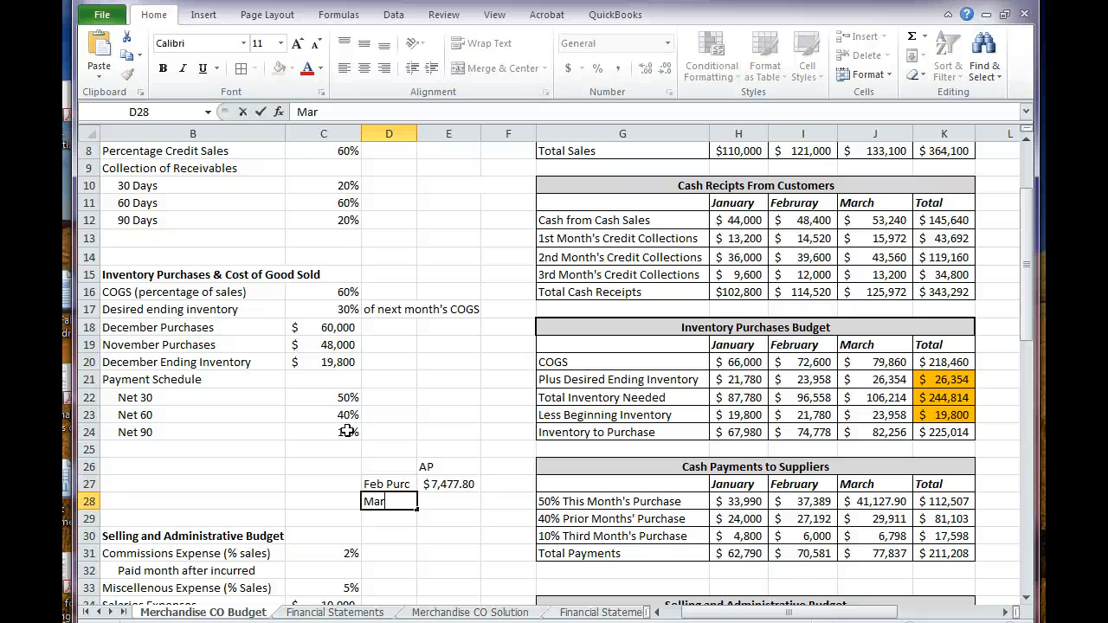
{"action": "type", "text": "ch Purc"}
{"action": "key", "text": "Tab"}
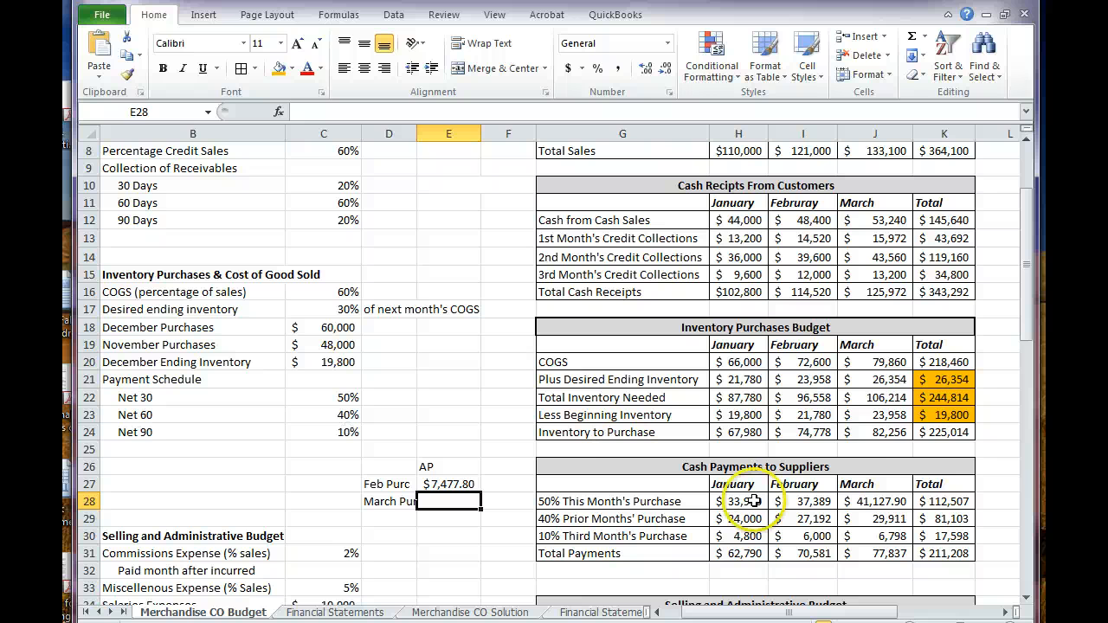
Step: Format March's 50% supplier payment in J28 with no decimal places
{"action": "left_click", "coordinate": [870, 435]}
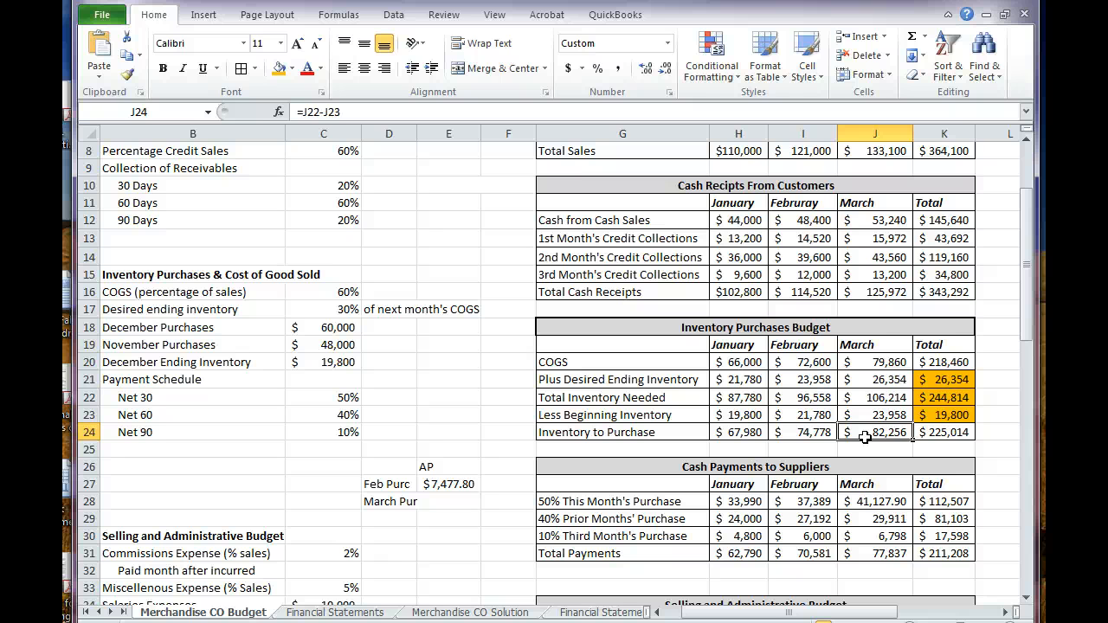
{"action": "left_click", "coordinate": [865, 502]}
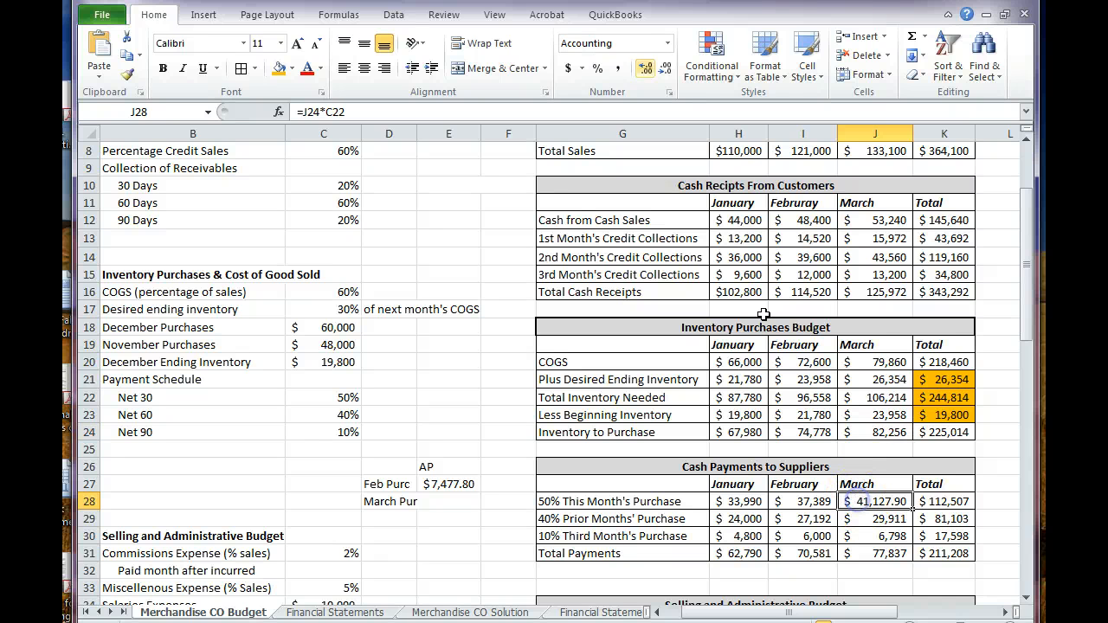
{"action": "left_click", "coordinate": [661, 73]}
{"action": "left_click", "coordinate": [660, 73]}
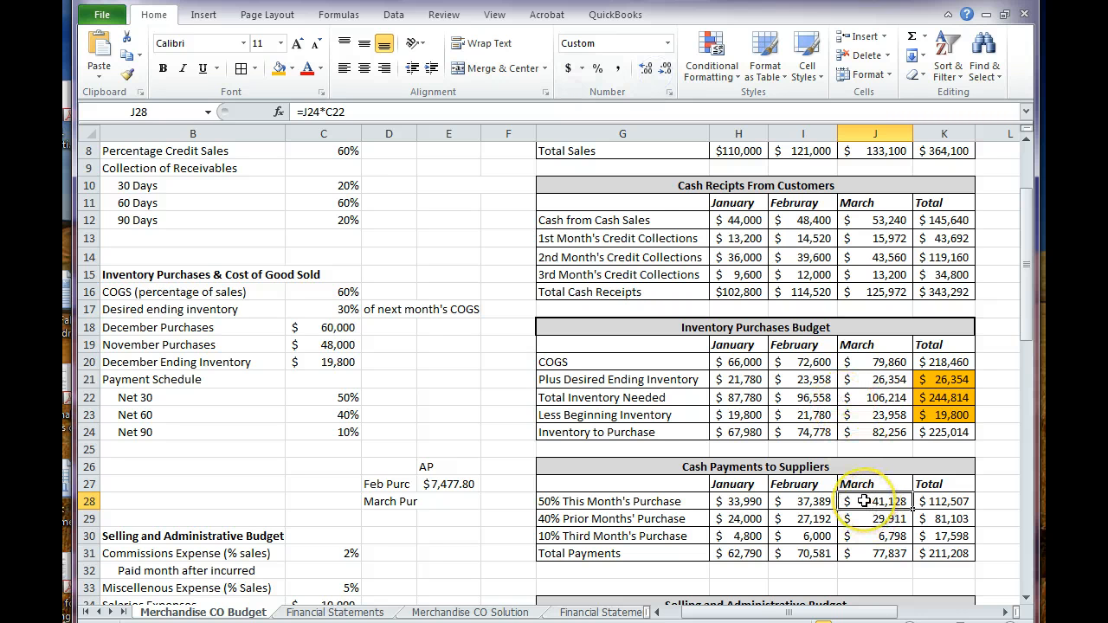
Step: Calculate the unpaid portion of March's purchases in E28 with the formula =J24-J28
{"action": "left_click", "coordinate": [443, 507]}
{"action": "type", "text": "="}
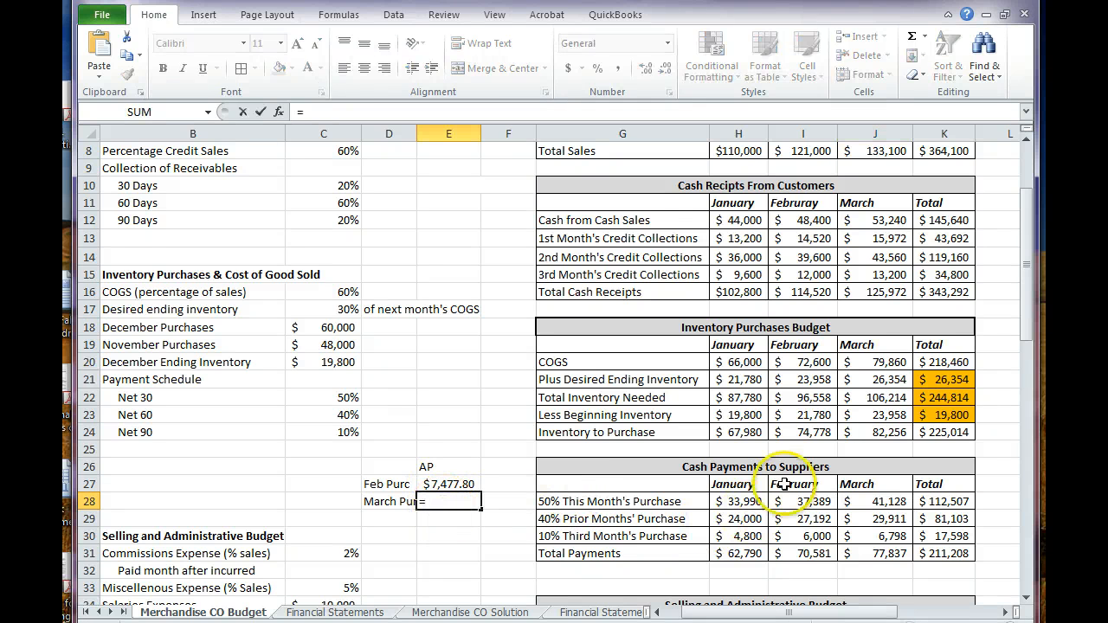
{"action": "left_click", "coordinate": [894, 433]}
{"action": "type", "text": "-"}
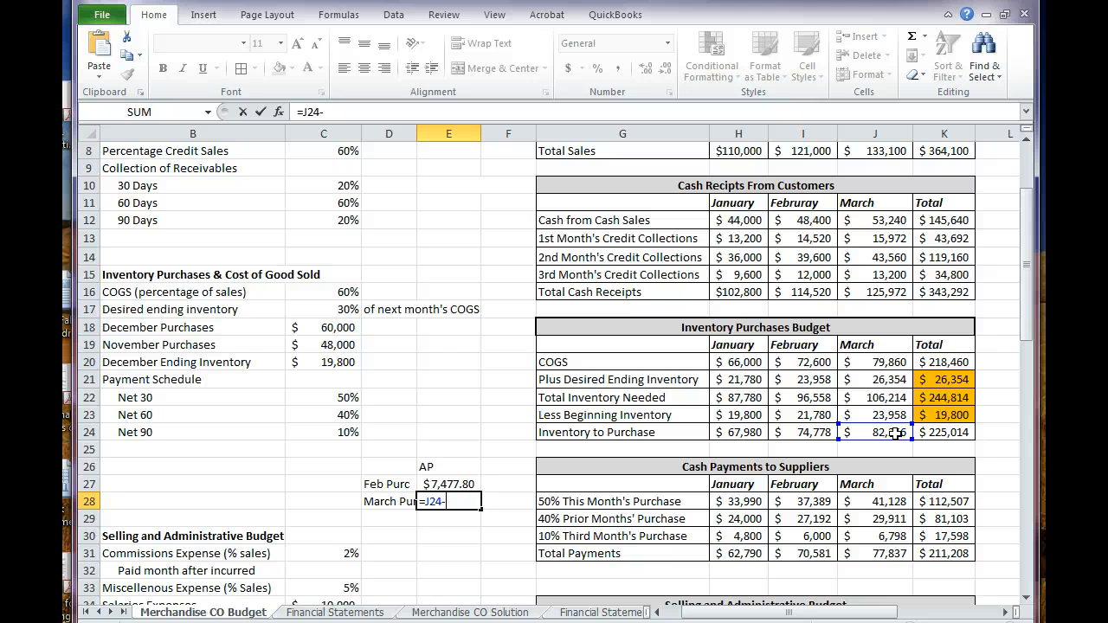
{"action": "left_click", "coordinate": [894, 499]}
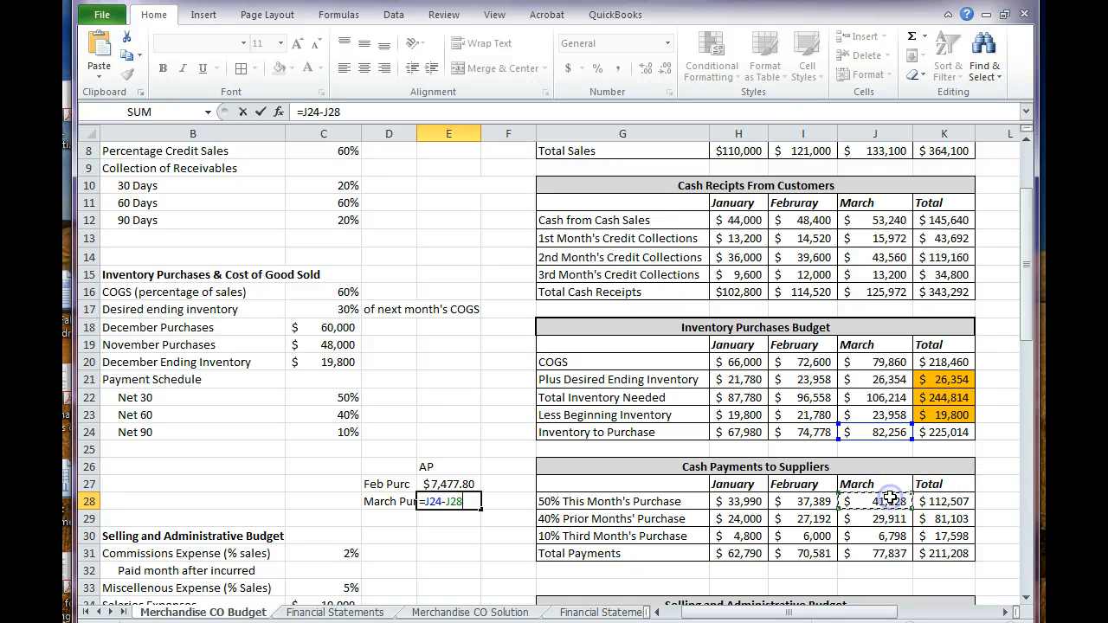
{"action": "key", "text": "Return"}
Step: Label D29 "Total AP" and add the February and March unpaid purchases in E29 with the formula =E27+E28
{"action": "key", "text": "Left"}
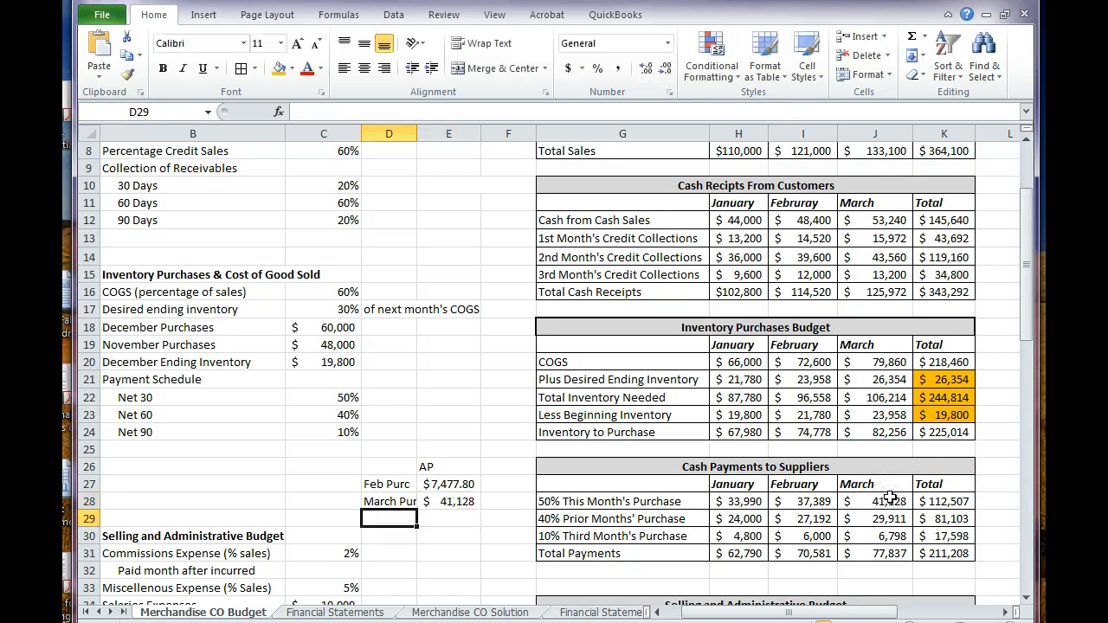
{"action": "type", "text": "Total A"}
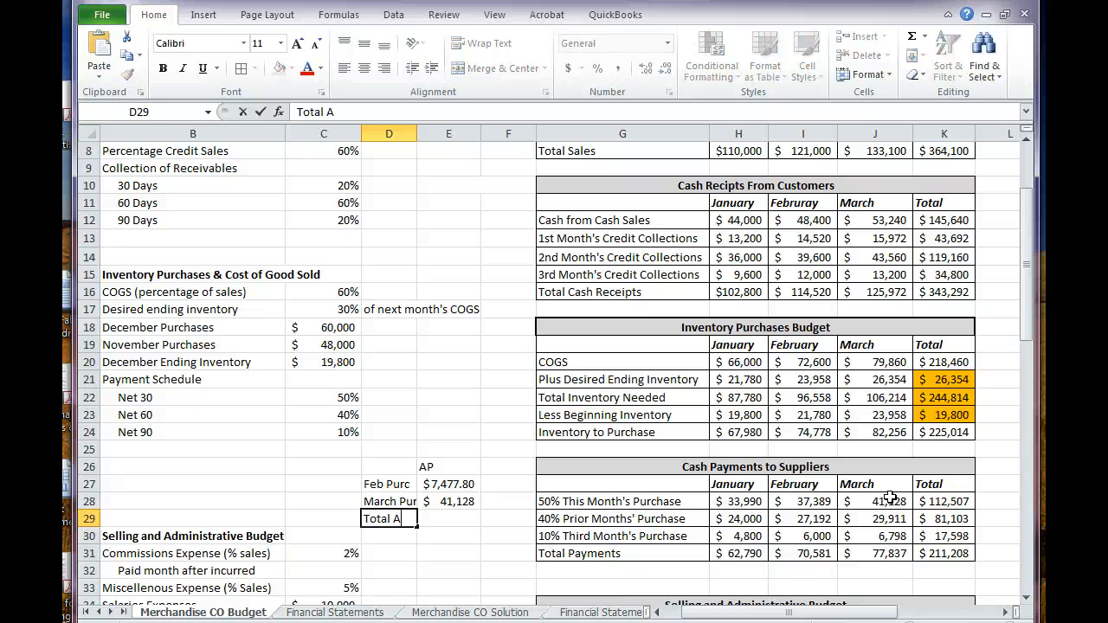
{"action": "type", "text": "P"}
{"action": "key", "text": "Tab"}
{"action": "type", "text": "="}
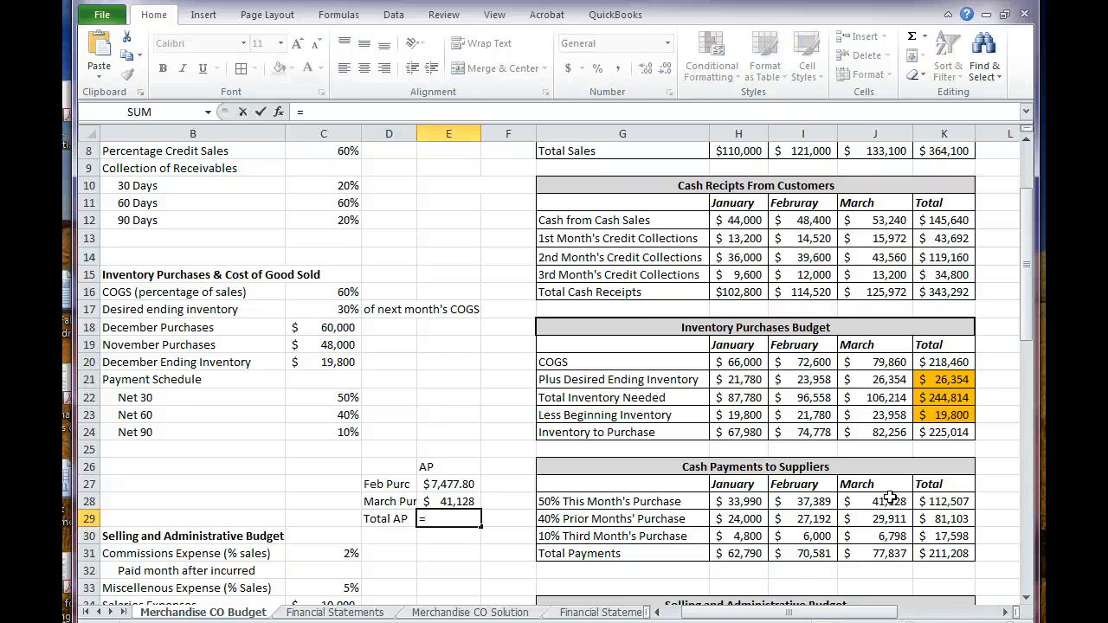
{"action": "key", "text": "Up"}
{"action": "key", "text": "Up"}
{"action": "type", "text": "+"}
{"action": "key", "text": "Up"}
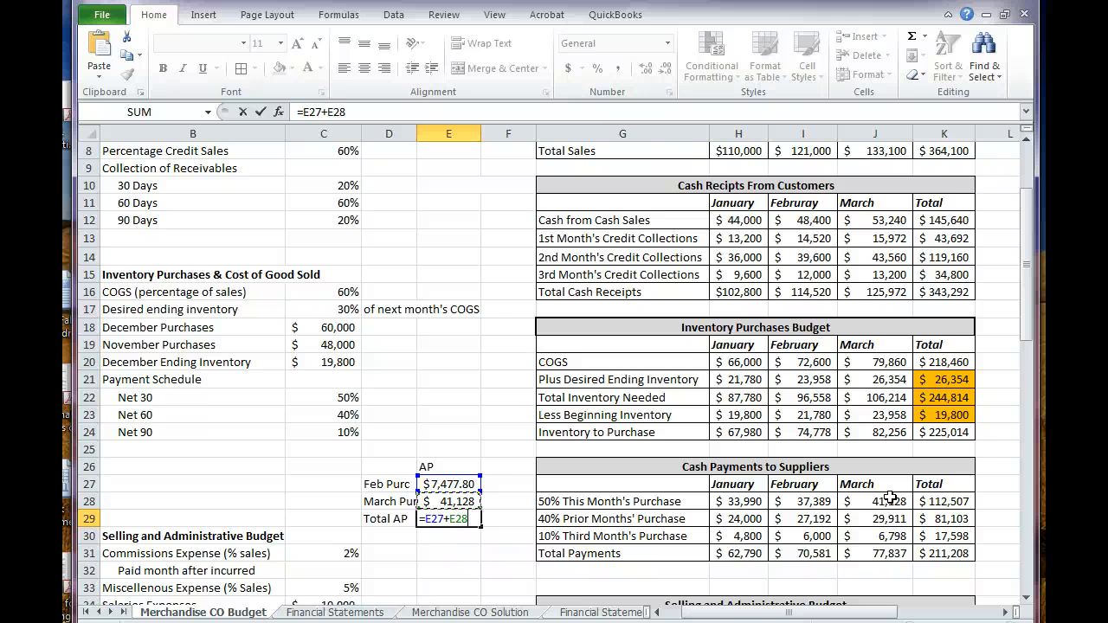
{"action": "key", "text": "Return"}
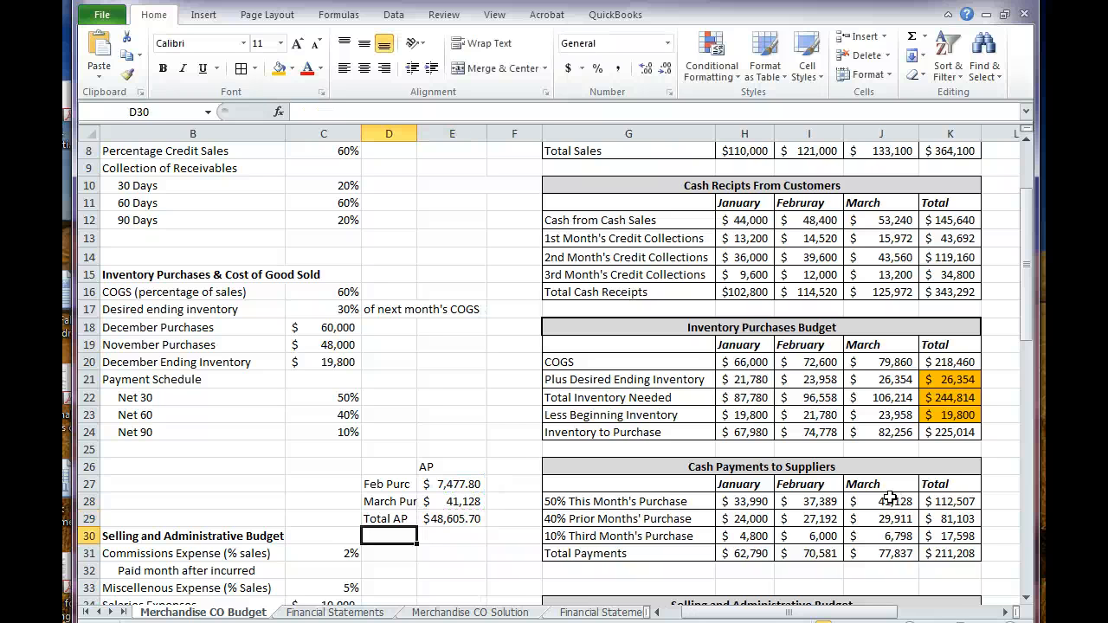
Step: Format the total accounts payable amount in E29 with no decimal places
{"action": "key", "text": "Up"}
{"action": "key", "text": "Right"}
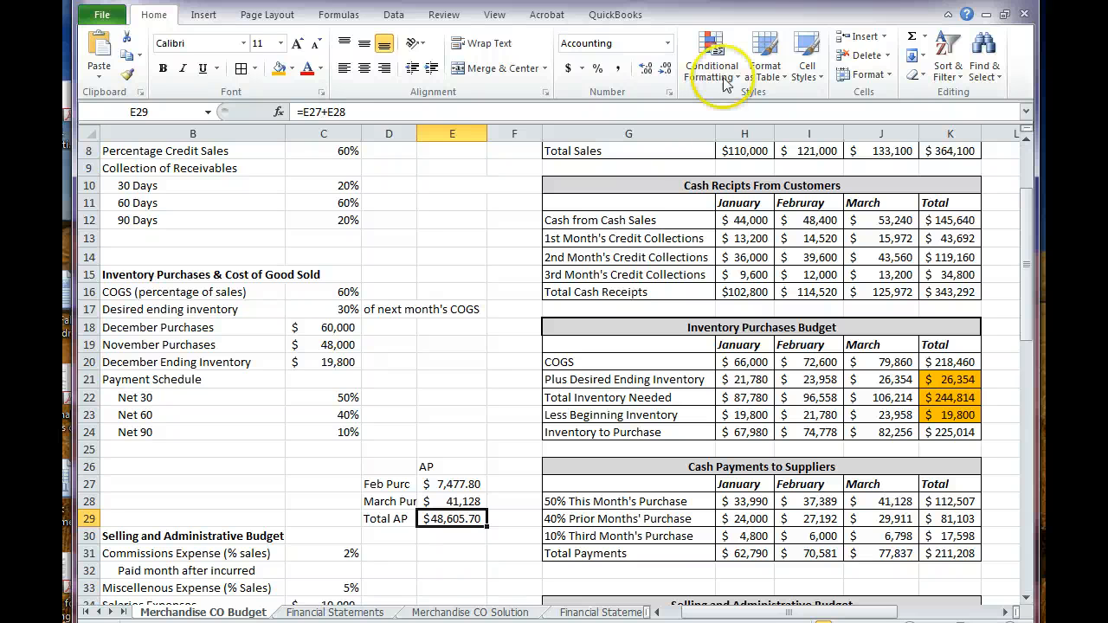
{"action": "left_click", "coordinate": [664, 69]}
{"action": "left_click", "coordinate": [664, 69]}
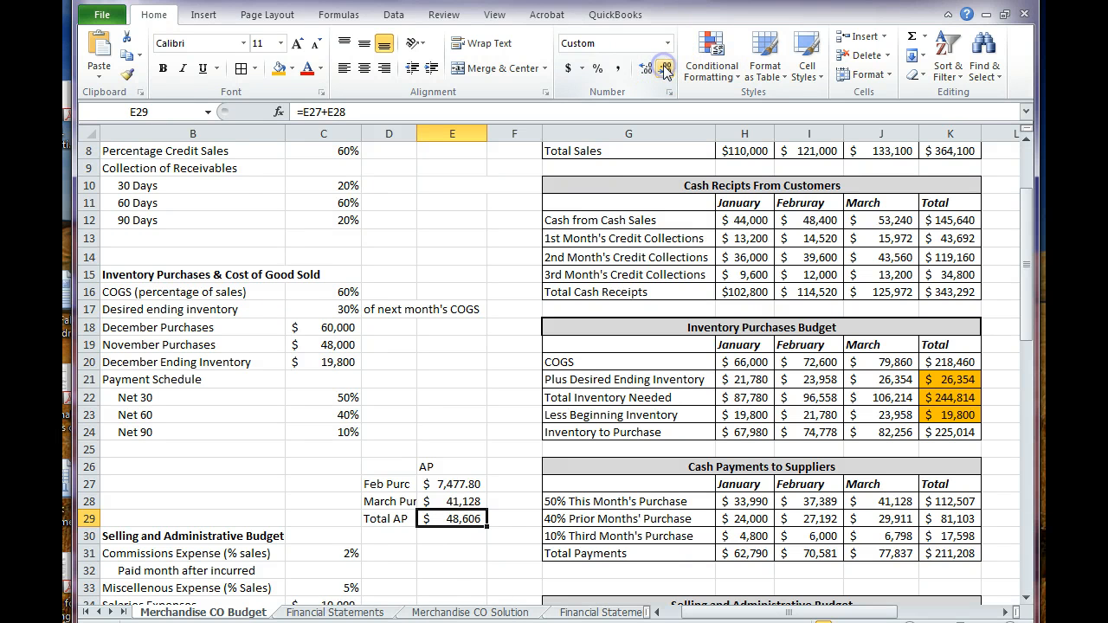
{"action": "left_click", "coordinate": [498, 558]}
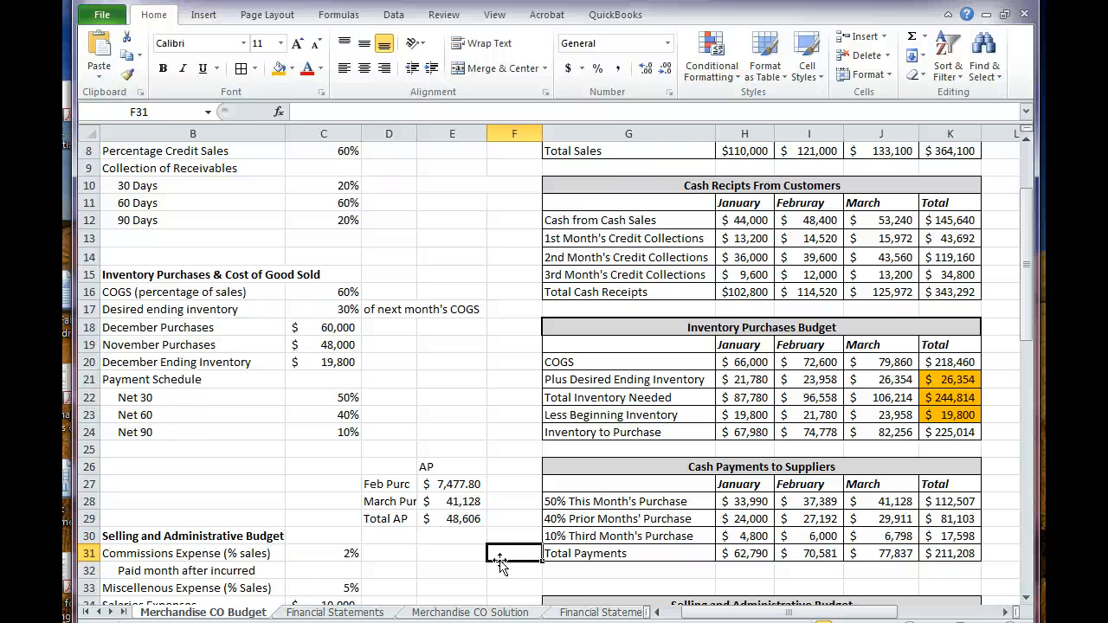
{"action": "left_click", "coordinate": [398, 539]}
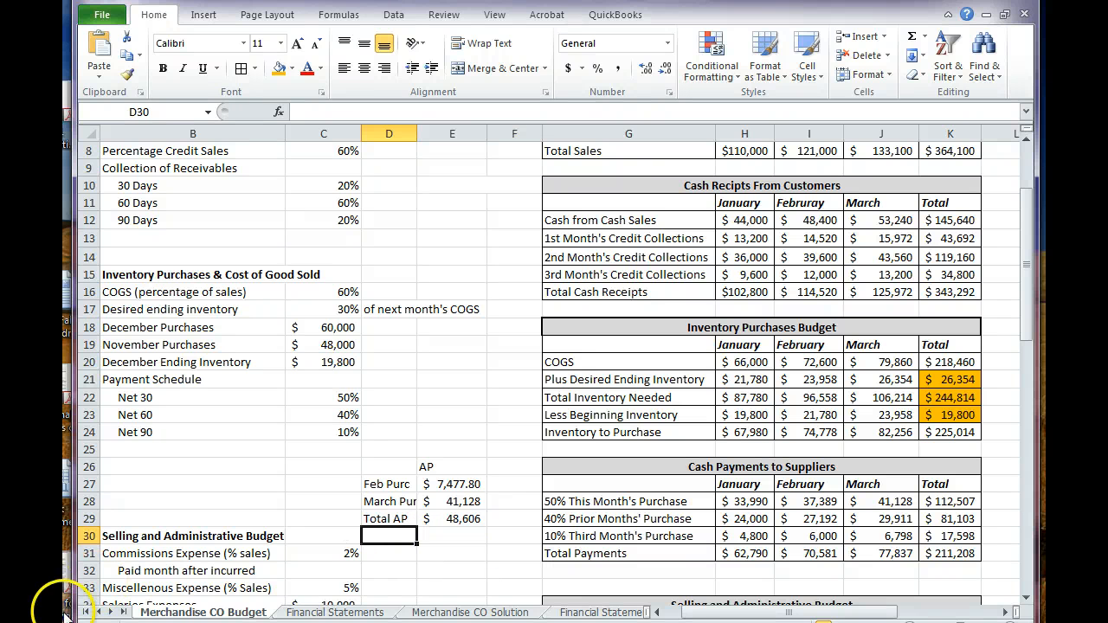